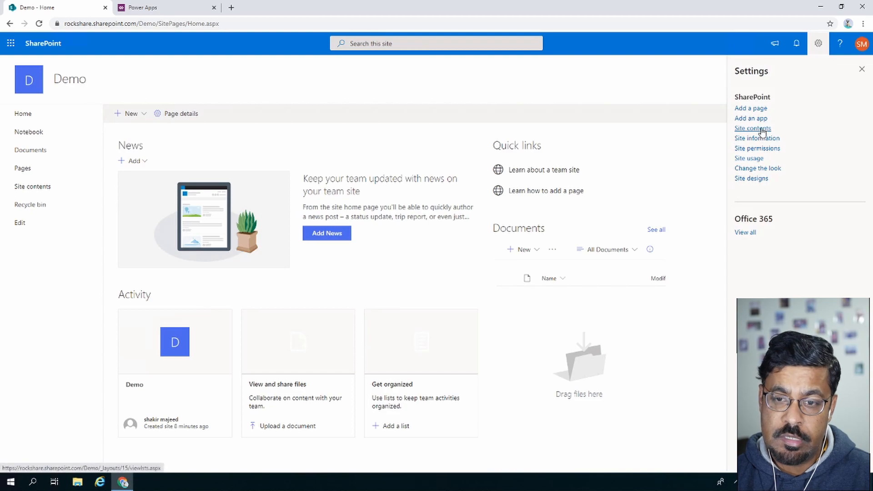
Create a new list named 'Access Managemnet' from the Demo site's Site contents page.
{"action": "left_click", "coordinate": [761, 130]}
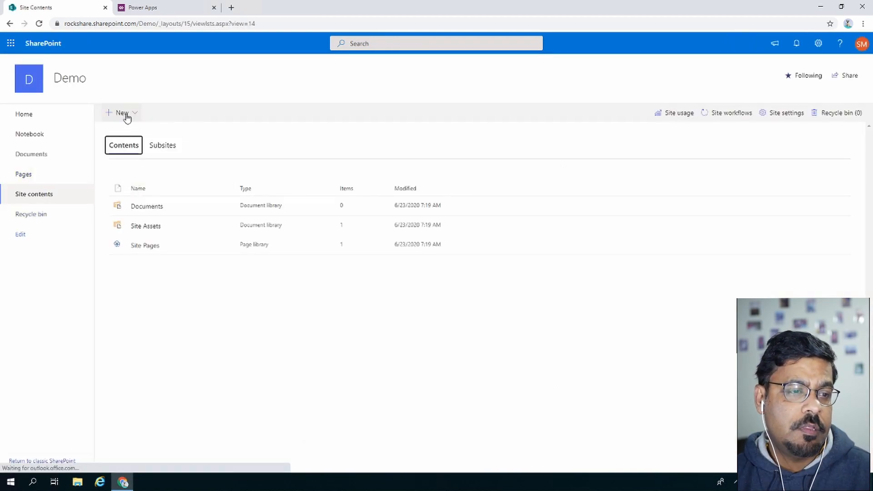
{"action": "left_click", "coordinate": [127, 113]}
{"action": "left_click", "coordinate": [123, 131]}
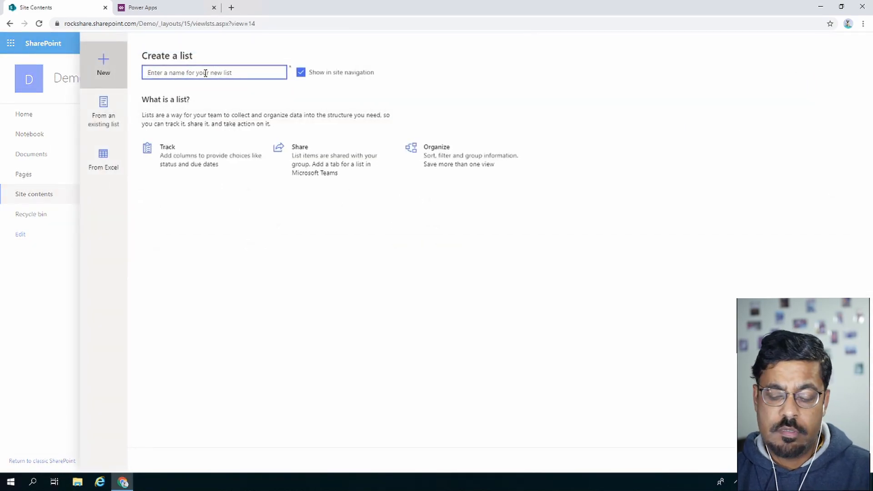
{"action": "type", "text": "ASv"}
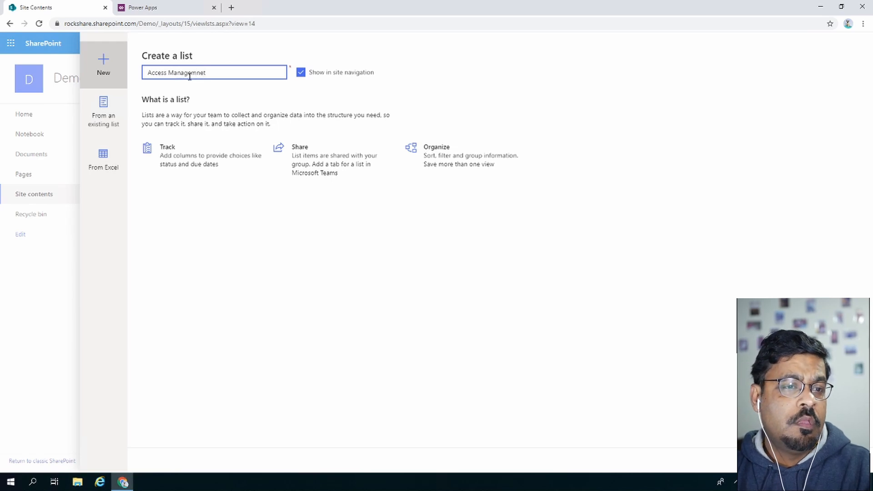
{"action": "left_click", "coordinate": [796, 460]}
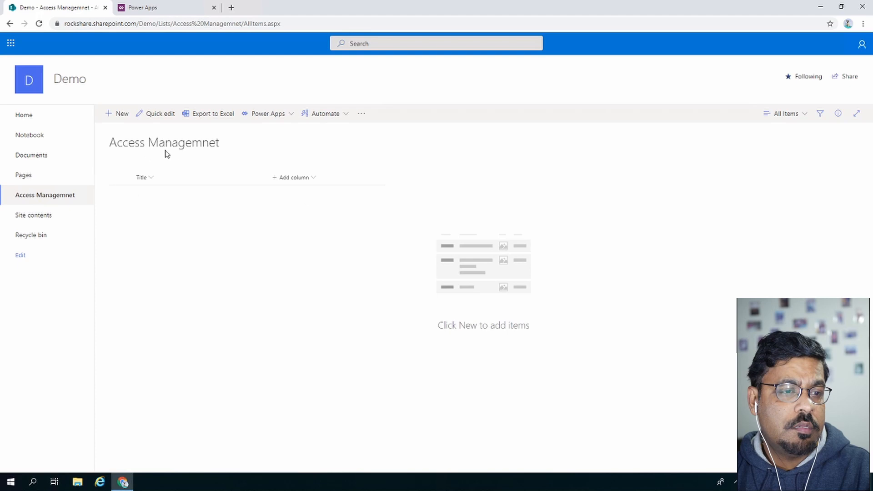
Add a single line of text column named 'Employee Email' to the list.
{"action": "left_click", "coordinate": [307, 179]}
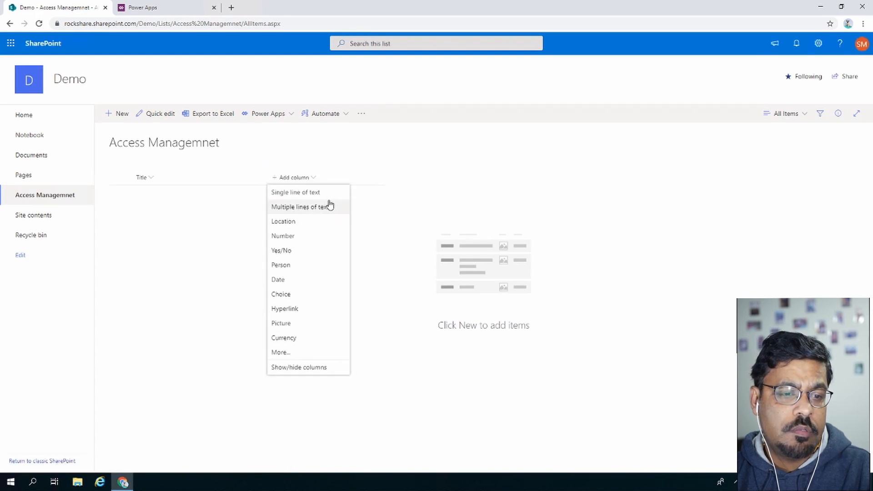
{"action": "left_click", "coordinate": [316, 193]}
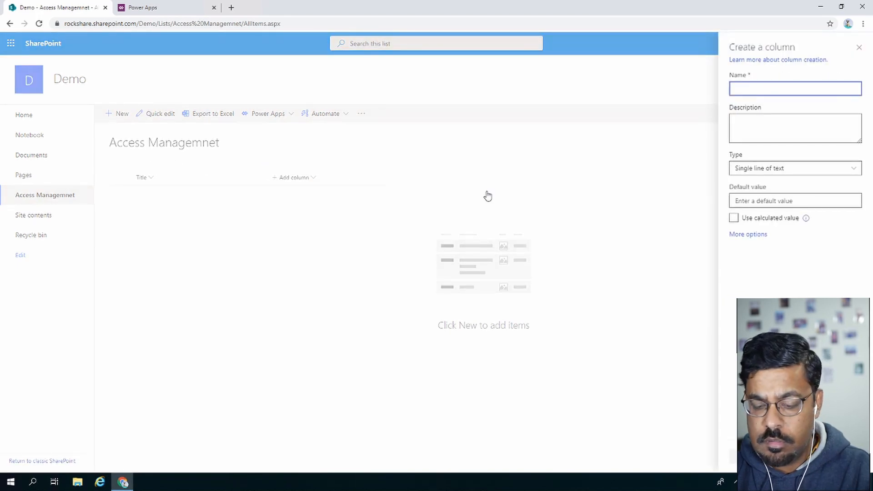
{"action": "type", "text": "Empl"}
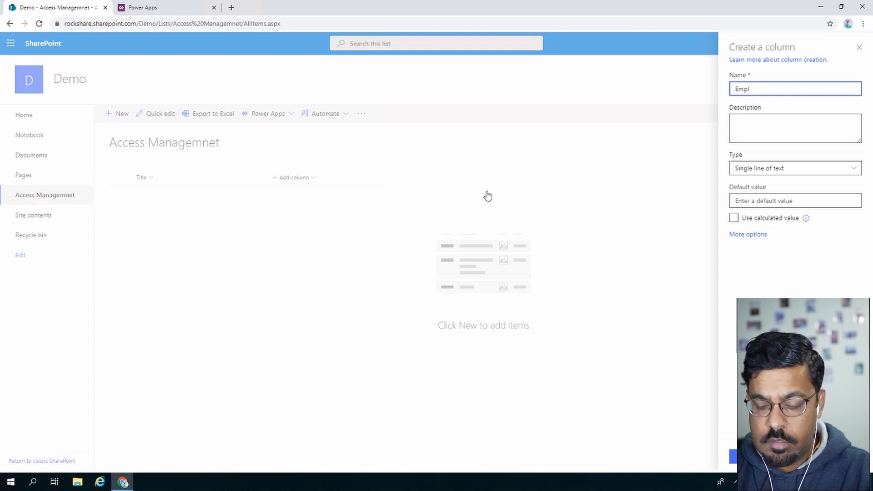
{"action": "type", "text": "oyee Email"}
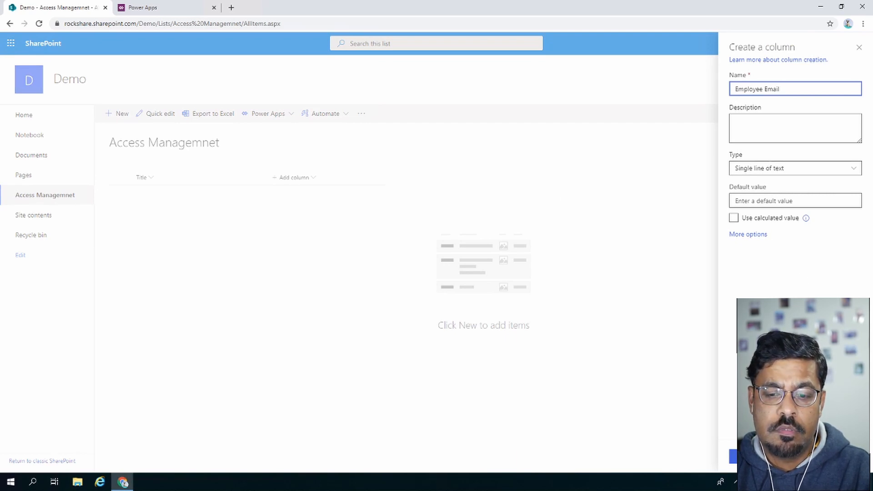
{"action": "left_click", "coordinate": [746, 456]}
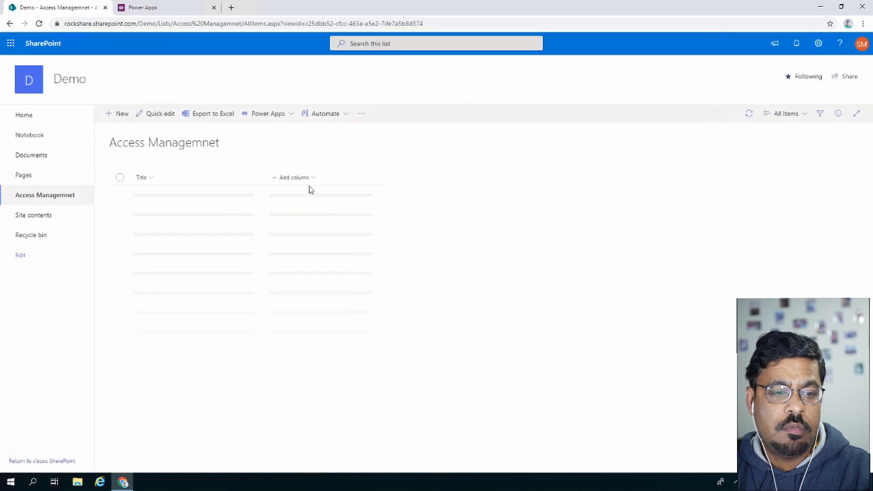
Open the Show/hide columns panel and close it without changes.
{"action": "left_click", "coordinate": [383, 179]}
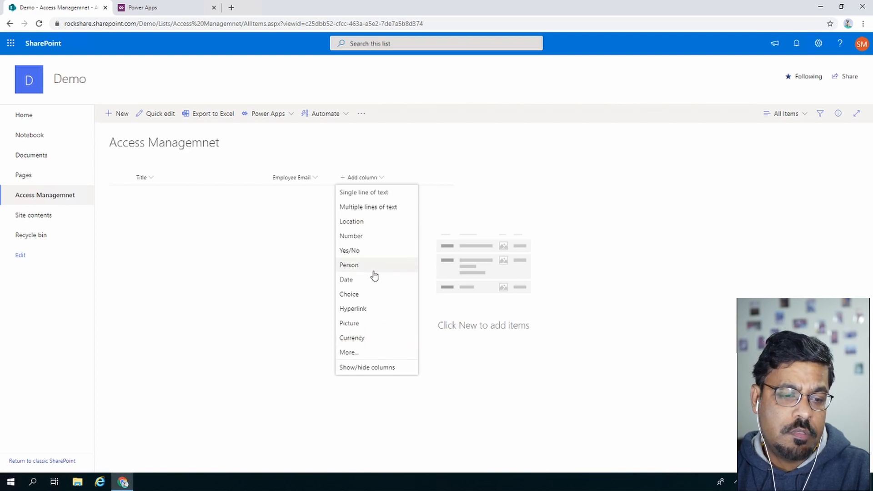
{"action": "left_click", "coordinate": [387, 373]}
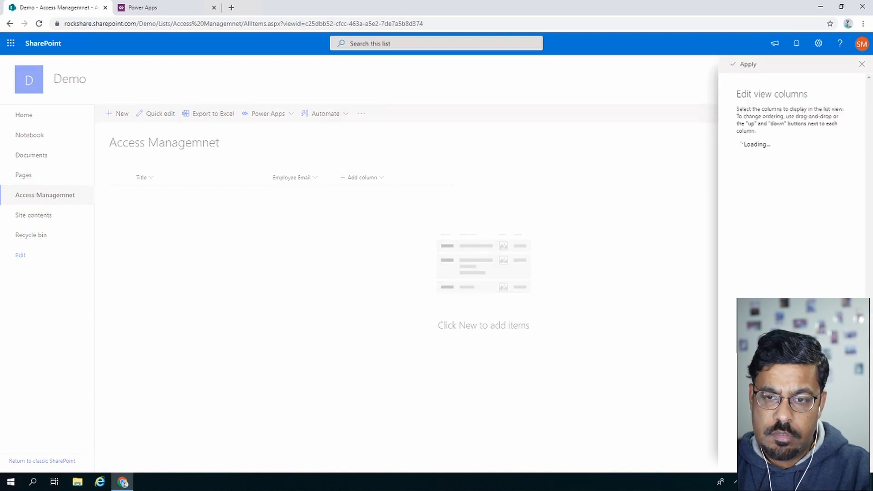
{"action": "left_click", "coordinate": [861, 65]}
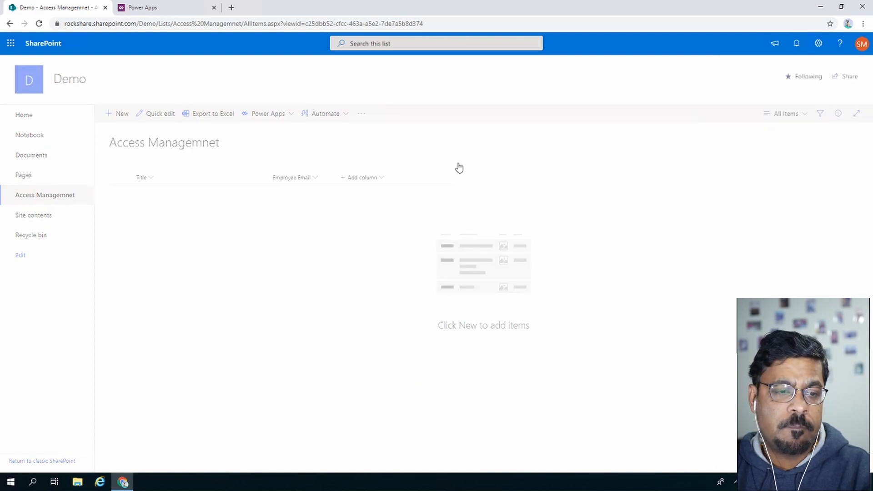
Add two Date columns named StartDate and ExpireDate, saving each one.
{"action": "left_click", "coordinate": [375, 179]}
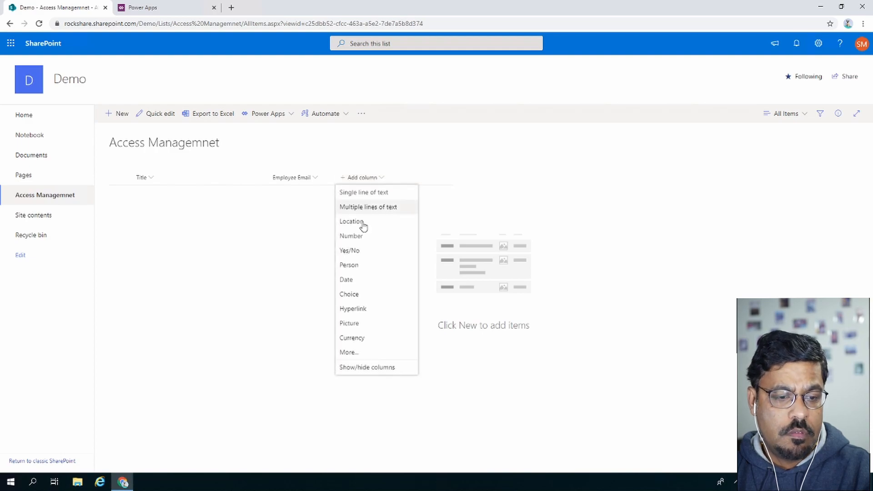
{"action": "left_click", "coordinate": [354, 279]}
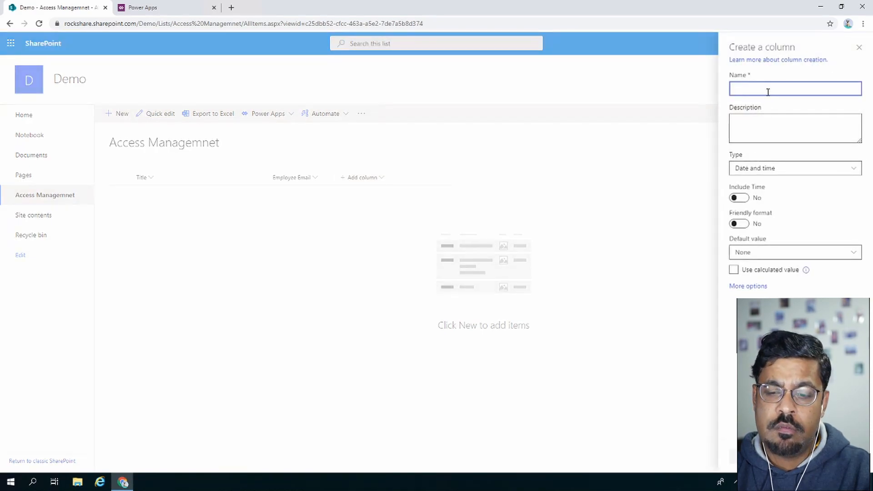
{"action": "type", "text": "StartDate"}
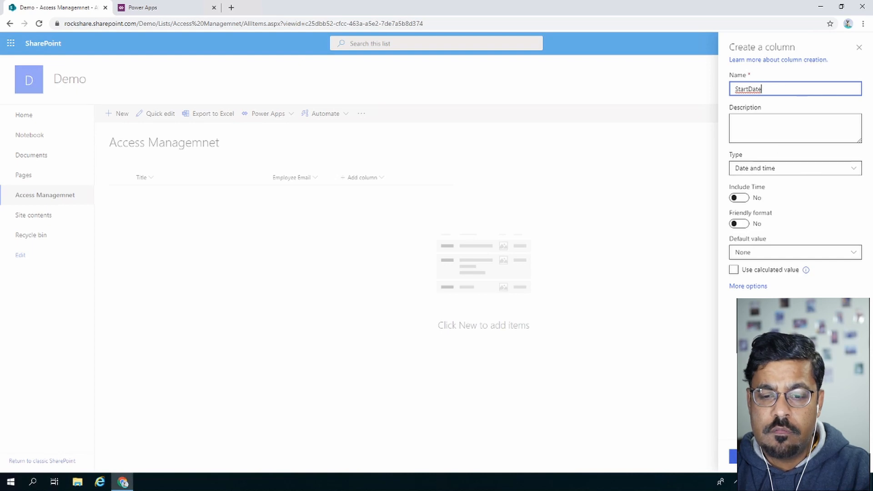
{"action": "left_click", "coordinate": [746, 456]}
{"action": "left_click", "coordinate": [430, 177]}
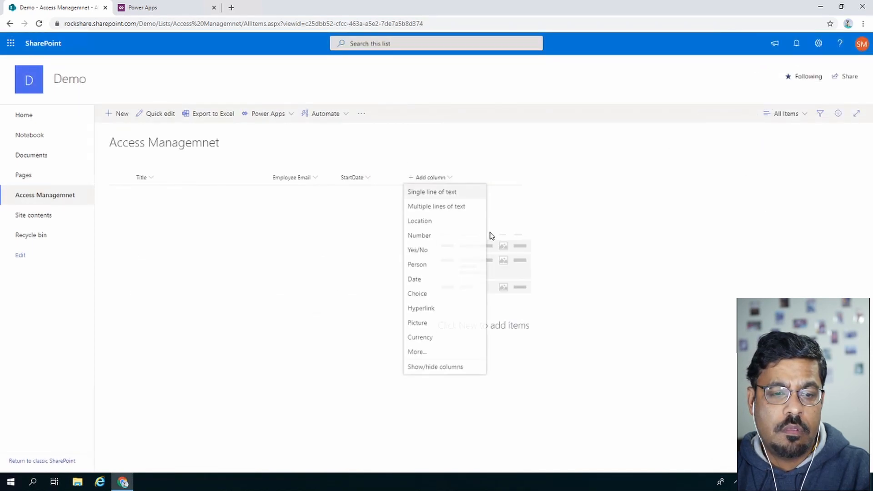
{"action": "left_click", "coordinate": [432, 279]}
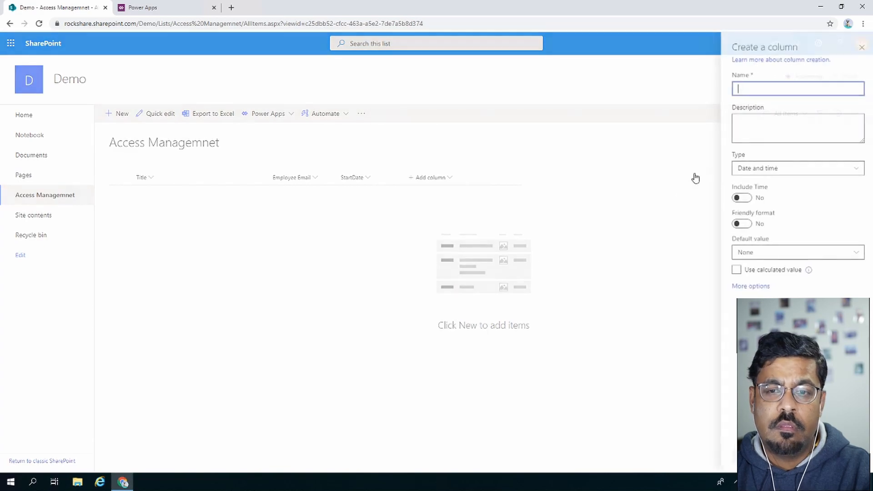
{"action": "type", "text": "ExpireDate"}
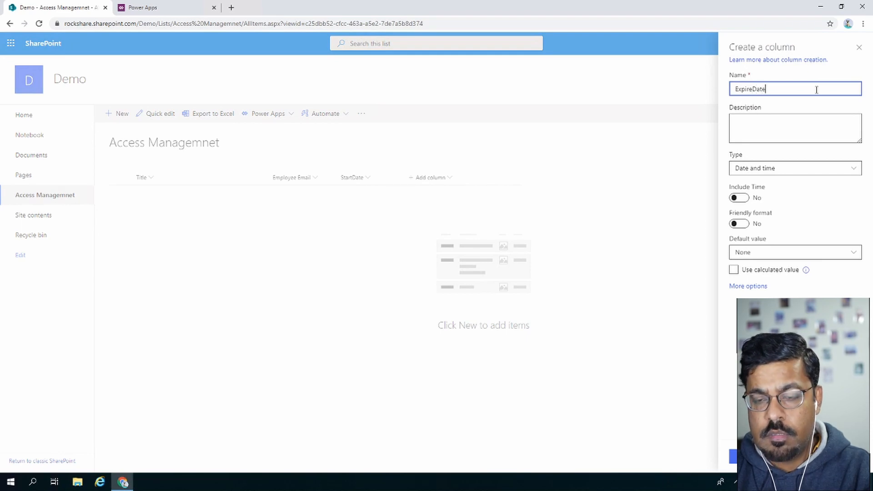
{"action": "left_click", "coordinate": [745, 457]}
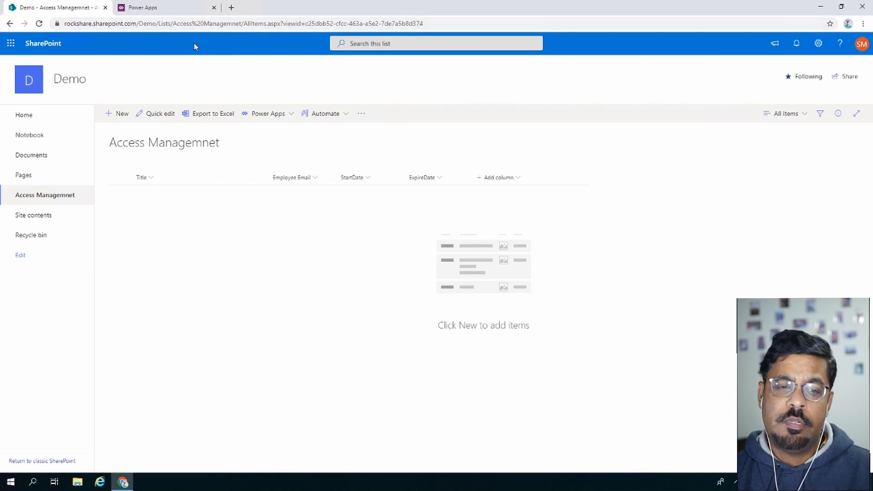
Create a blank Tablet-format canvas app named 'AccessManagement-Demo'.
{"action": "left_click", "coordinate": [174, 7]}
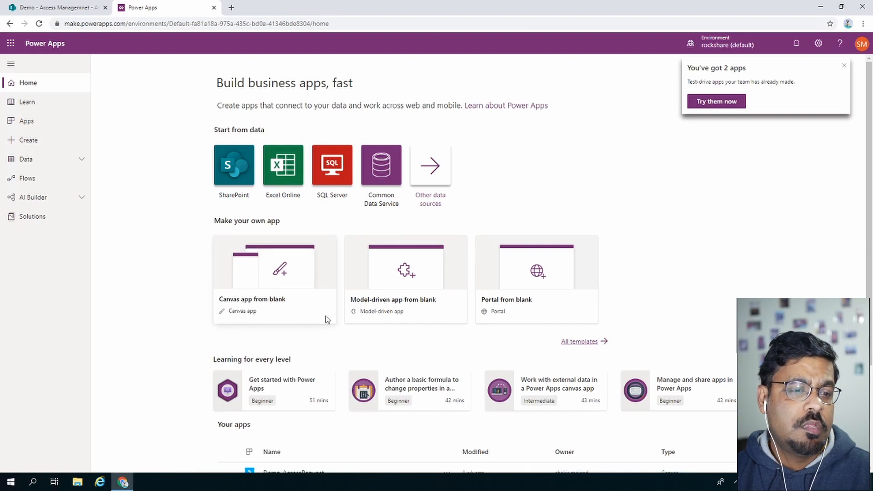
{"action": "left_click", "coordinate": [257, 271]}
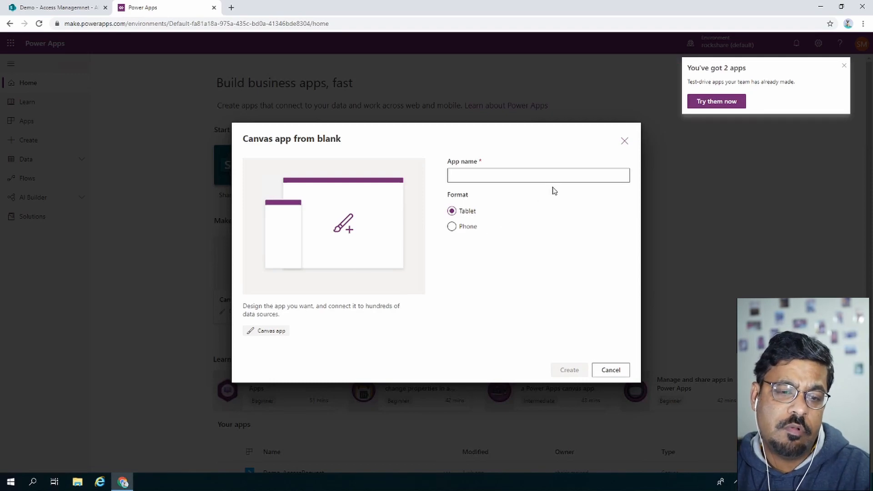
{"action": "left_click", "coordinate": [540, 170]}
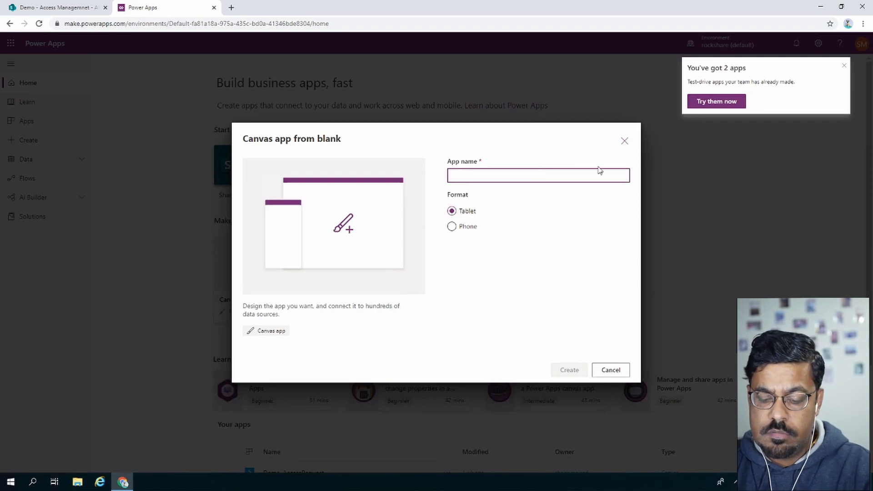
{"action": "type", "text": "AccessManagement-Demo"}
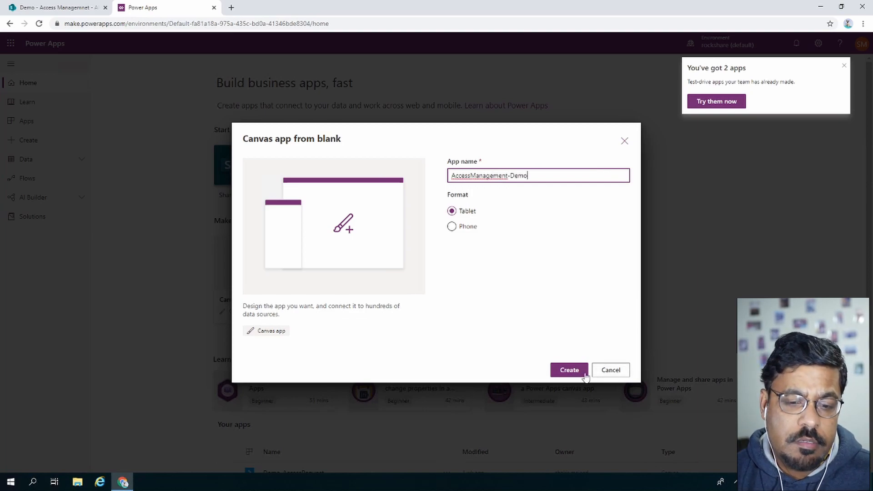
{"action": "left_click", "coordinate": [569, 370]}
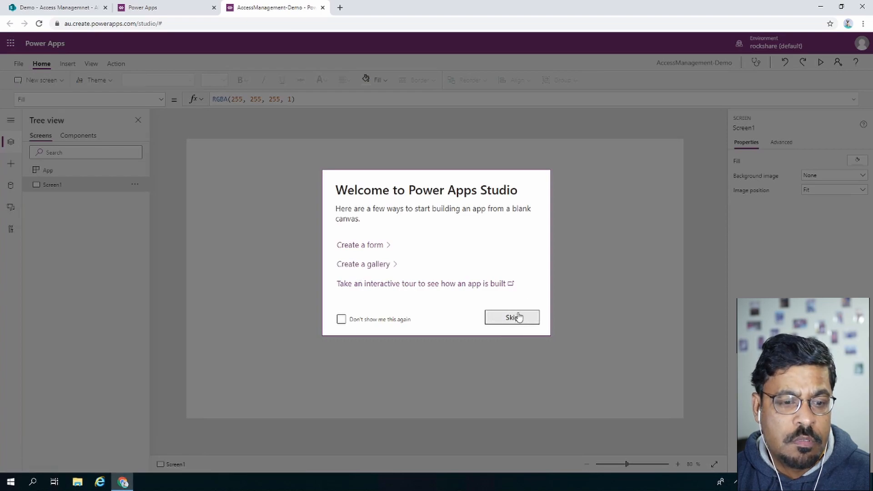
Dismiss the welcome dialog and set Screen1's background image to 'Background' with Fill position.
{"action": "left_click", "coordinate": [513, 318]}
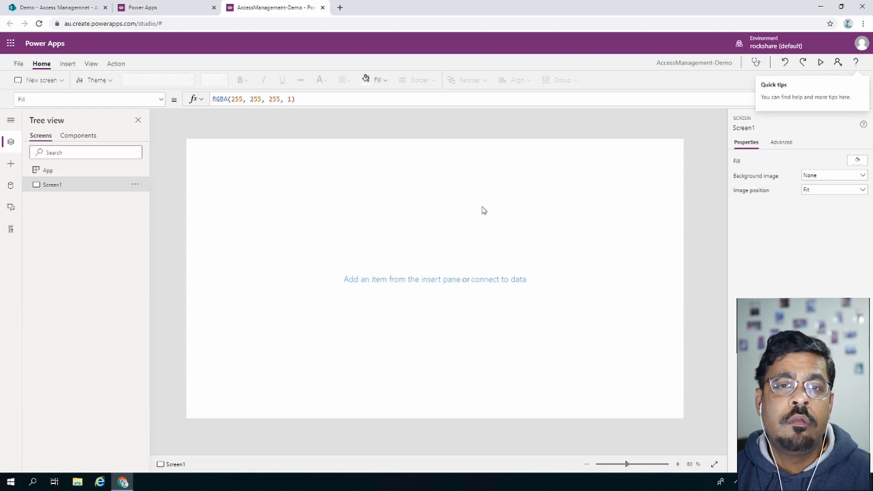
{"action": "left_click", "coordinate": [822, 177]}
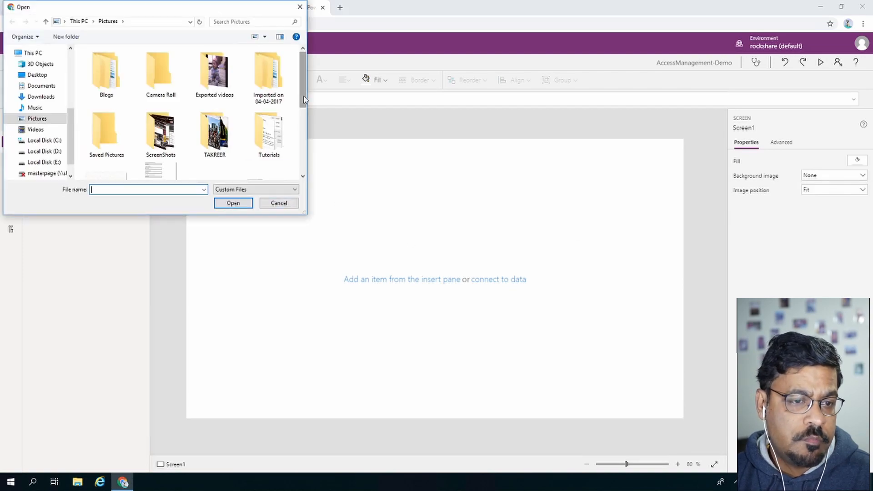
{"action": "left_click_drag", "start_coordinate": [303, 97], "coordinate": [303, 156]}
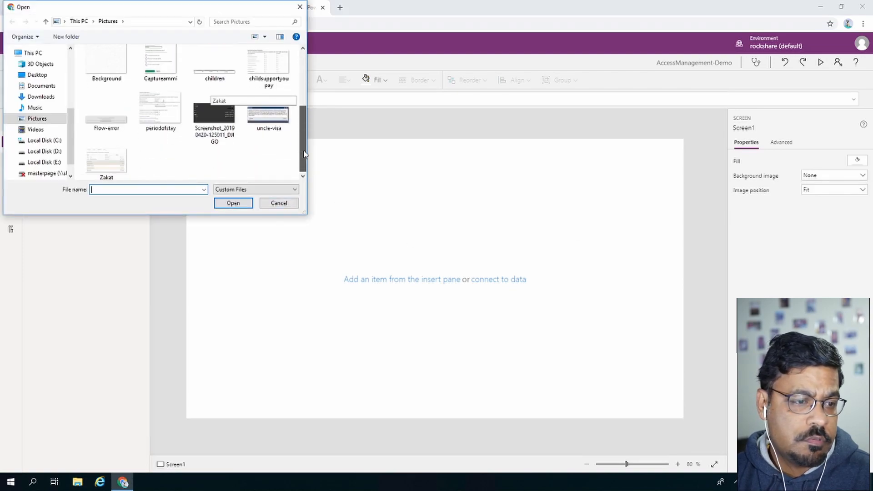
{"action": "left_click", "coordinate": [114, 69]}
{"action": "left_click", "coordinate": [246, 205]}
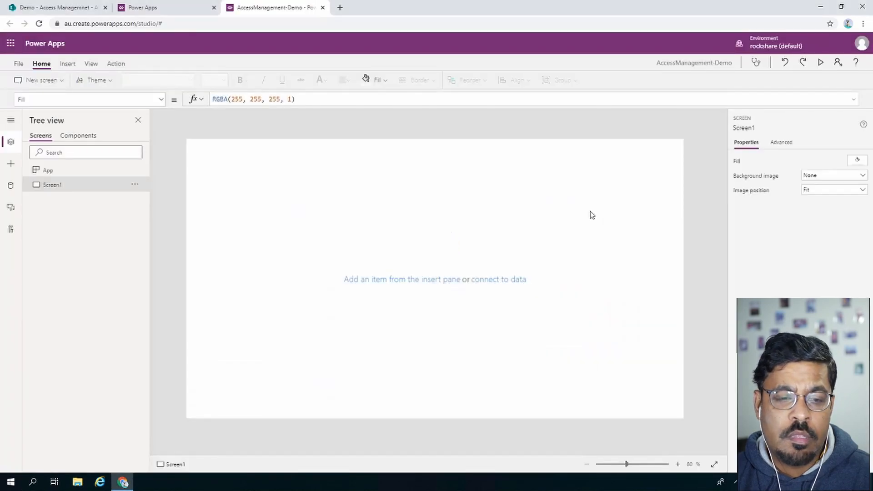
{"action": "left_click", "coordinate": [854, 189]}
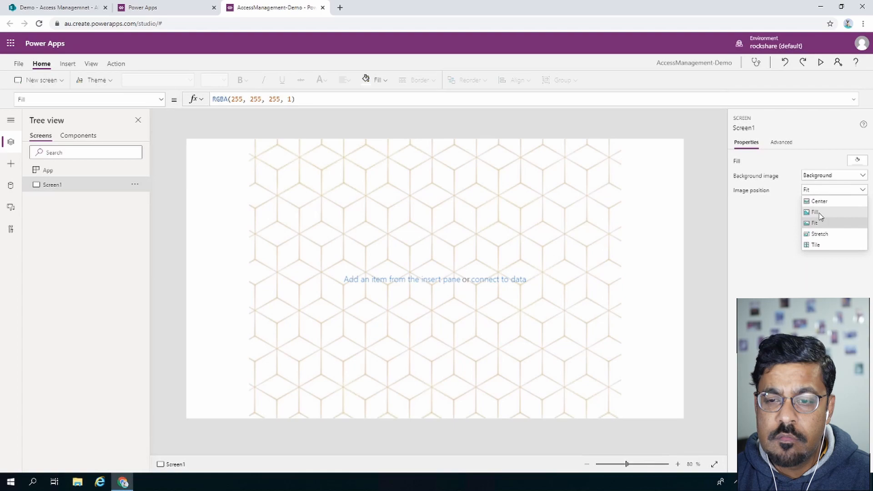
{"action": "left_click", "coordinate": [816, 212]}
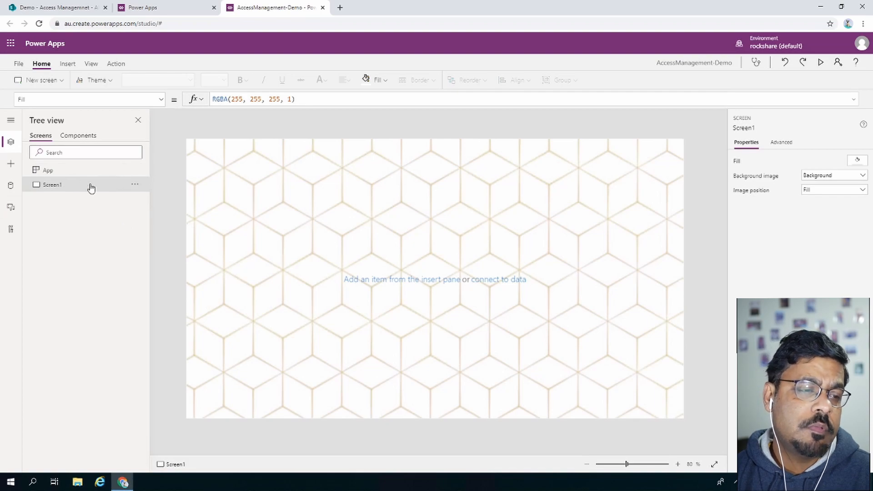
Rename Screen1 to 'All Submission' from its Tree view menu.
{"action": "left_click", "coordinate": [135, 185]}
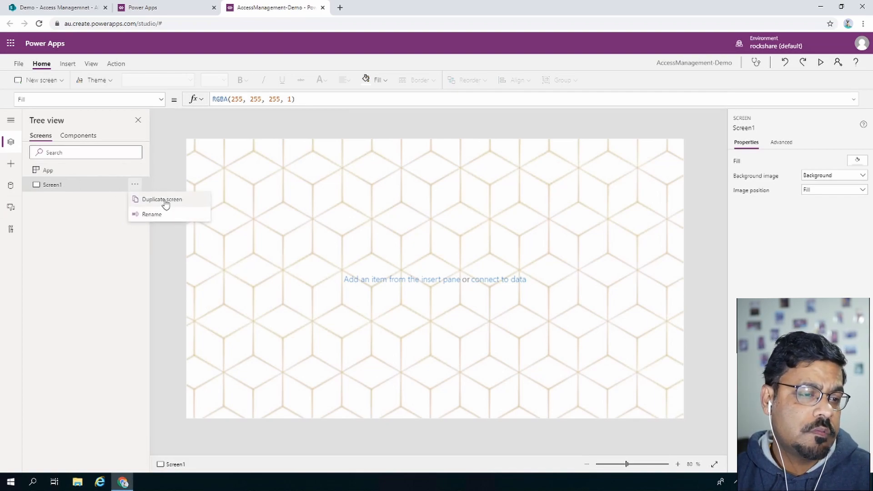
{"action": "left_click", "coordinate": [163, 215]}
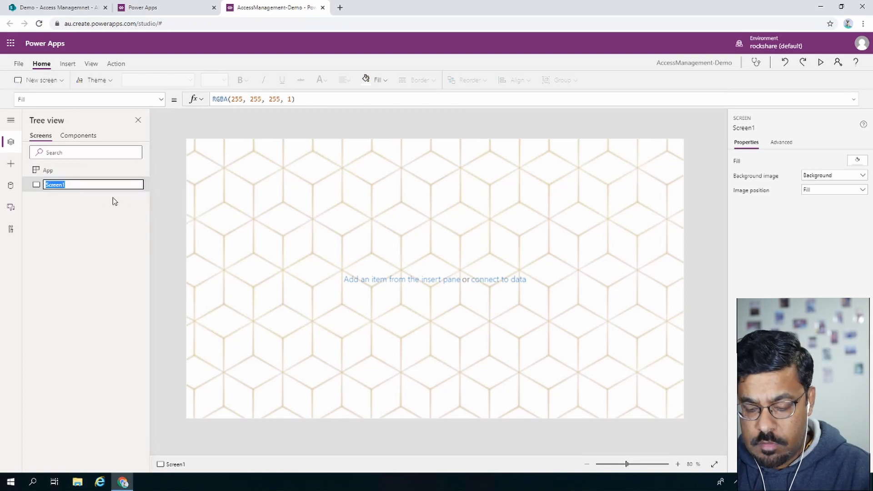
{"action": "type", "text": "All Submission"}
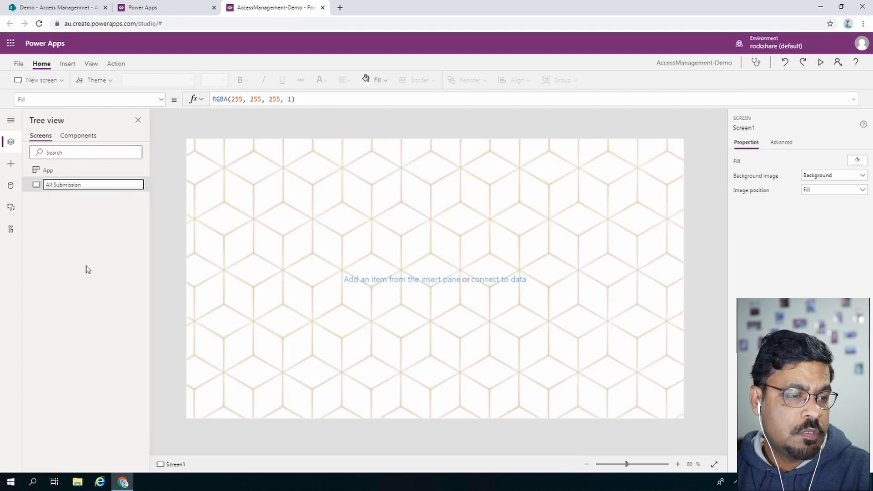
{"action": "key", "text": "Return"}
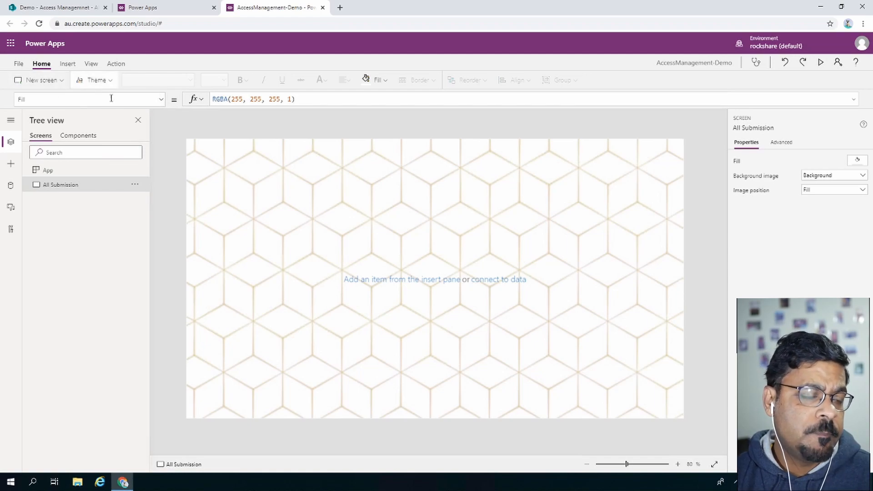
Insert three buttons and place them side by side across the upper middle of the screen.
{"action": "left_click", "coordinate": [67, 63]}
{"action": "left_click", "coordinate": [126, 81]}
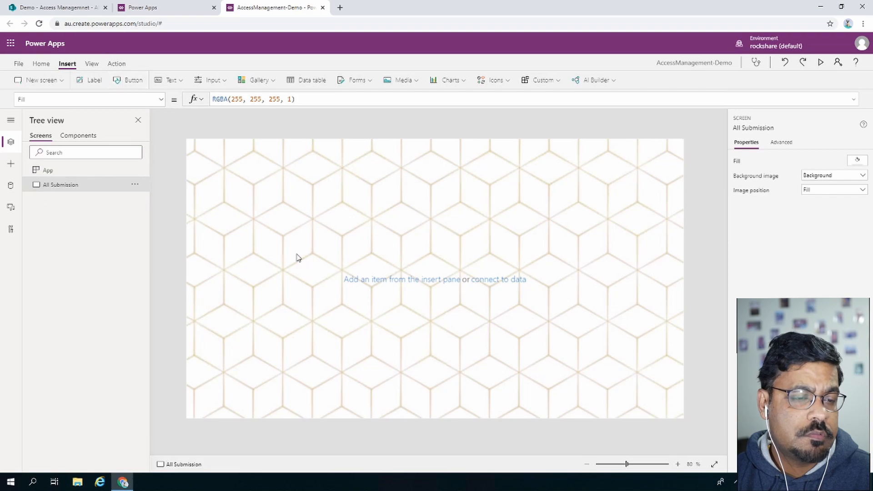
{"action": "left_click_drag", "start_coordinate": [209, 157], "coordinate": [340, 212]}
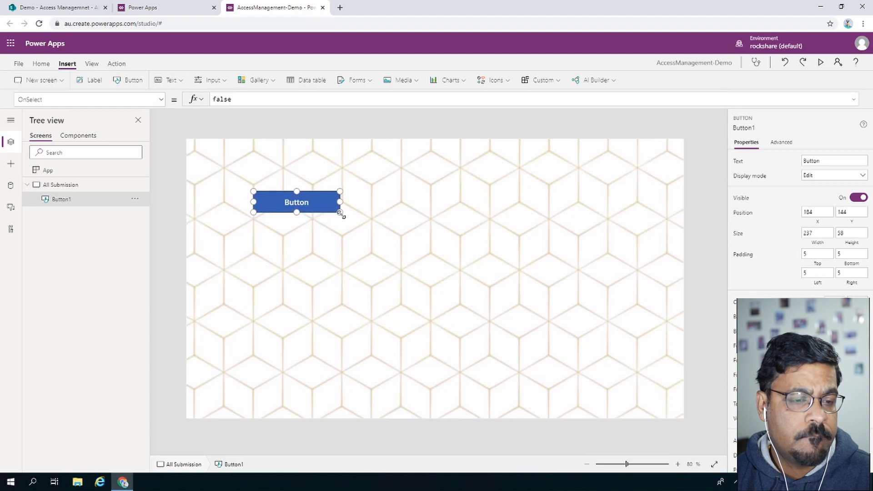
{"action": "left_click", "coordinate": [126, 83]}
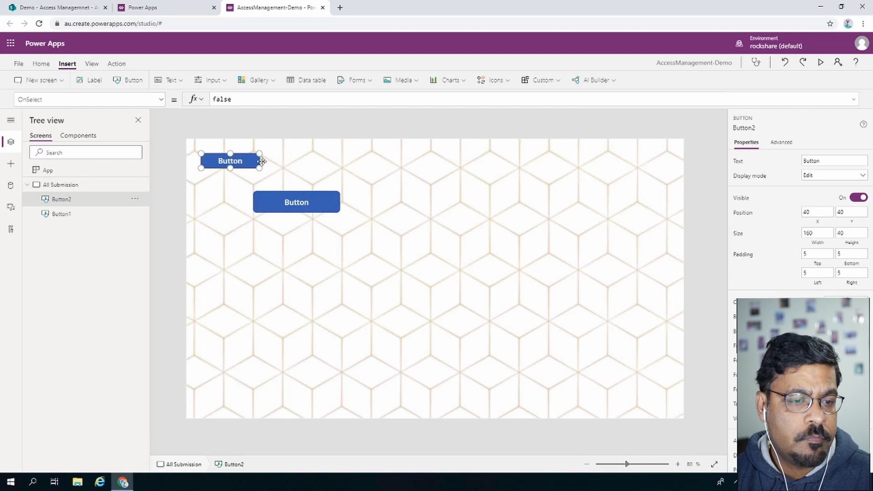
{"action": "left_click_drag", "start_coordinate": [237, 155], "coordinate": [450, 214]}
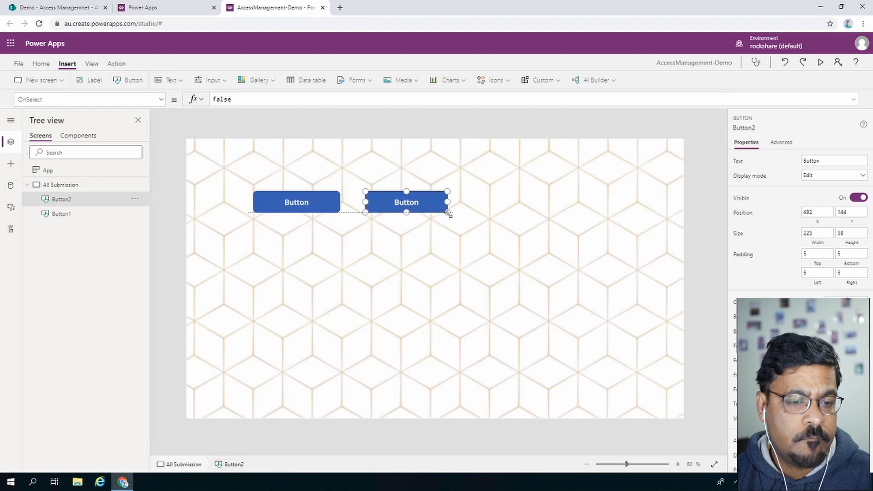
{"action": "left_click", "coordinate": [129, 81]}
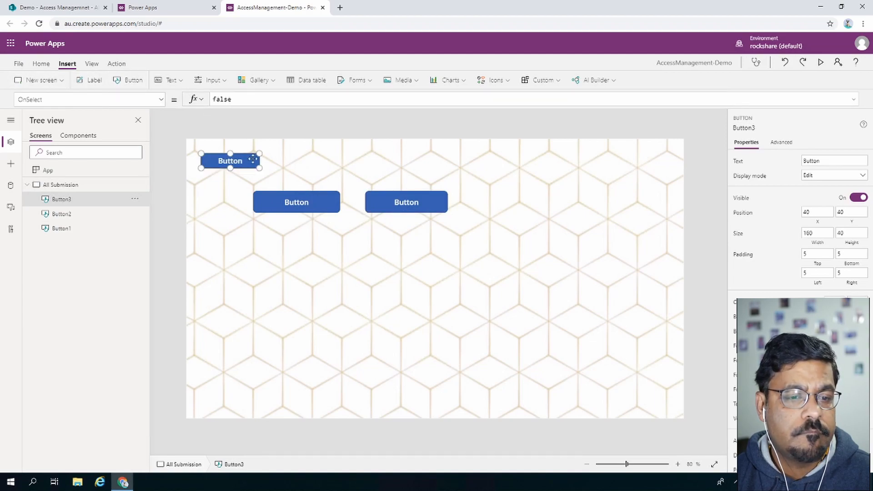
{"action": "left_click_drag", "start_coordinate": [237, 159], "coordinate": [584, 212]}
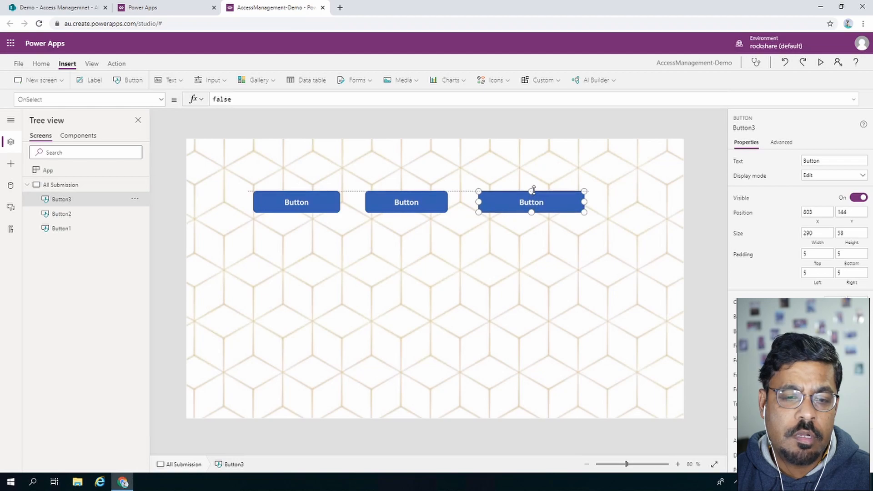
Widen the left and middle buttons so the three buttons line up.
{"action": "left_click", "coordinate": [429, 208]}
{"action": "left_click_drag", "start_coordinate": [447, 202], "coordinate": [478, 202]}
{"action": "left_click", "coordinate": [341, 202]}
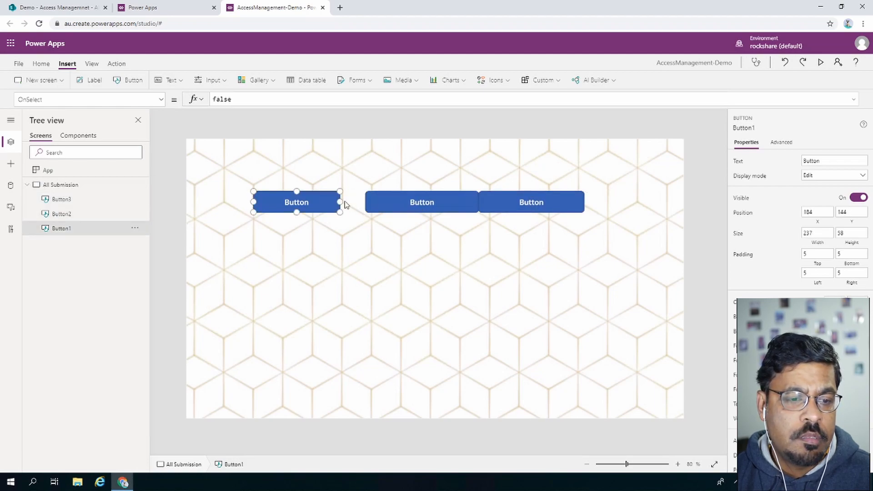
{"action": "left_click_drag", "start_coordinate": [340, 201], "coordinate": [365, 201]}
{"action": "left_click", "coordinate": [411, 202]}
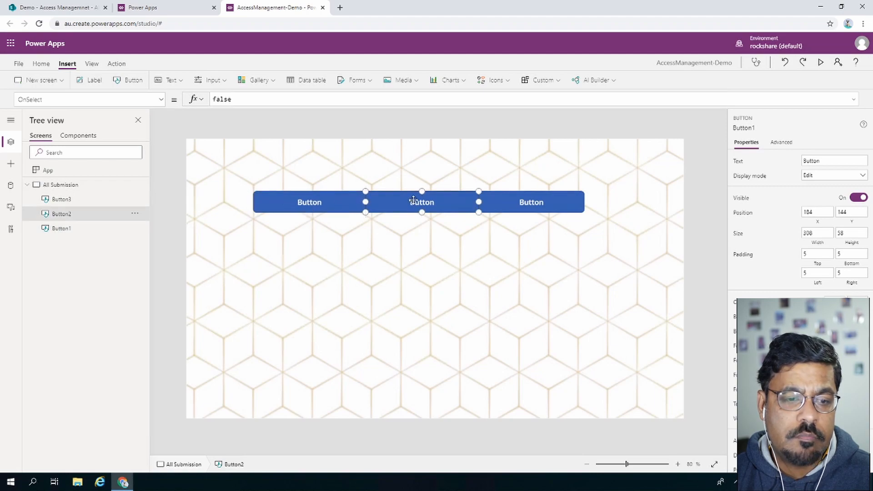
{"action": "left_click", "coordinate": [541, 202]}
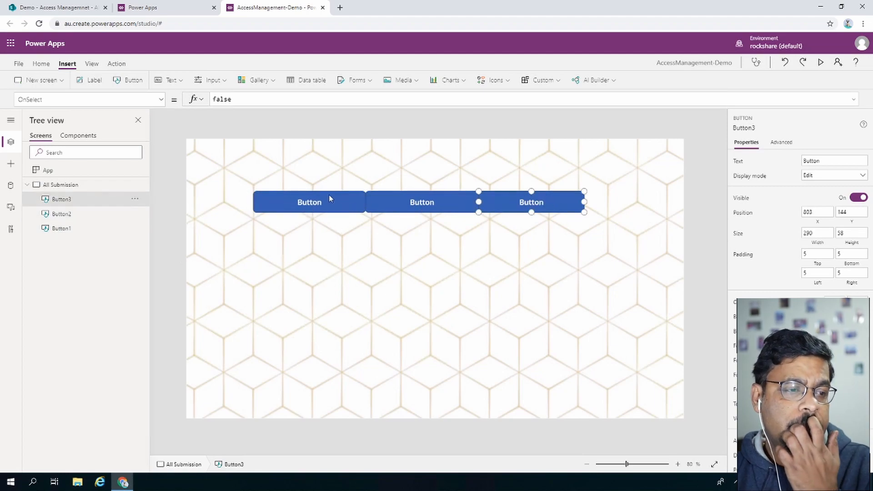
Change the left button's Text to 'New Submission'.
{"action": "left_click", "coordinate": [298, 202]}
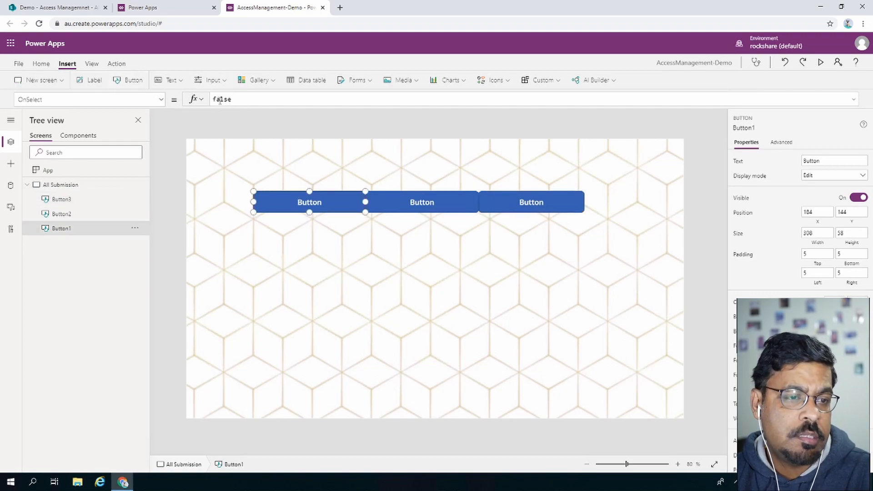
{"action": "left_click", "coordinate": [161, 99]}
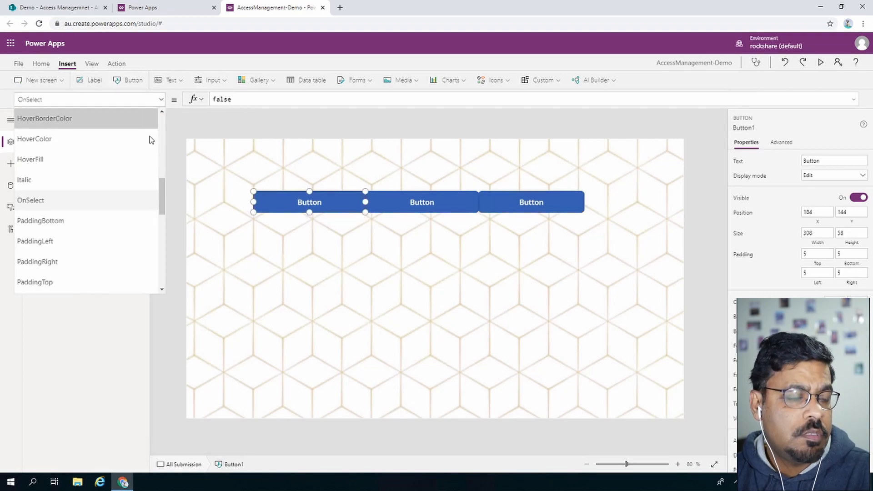
{"action": "scroll", "coordinate": [155, 141], "scroll_direction": "up", "scroll_amount": 5}
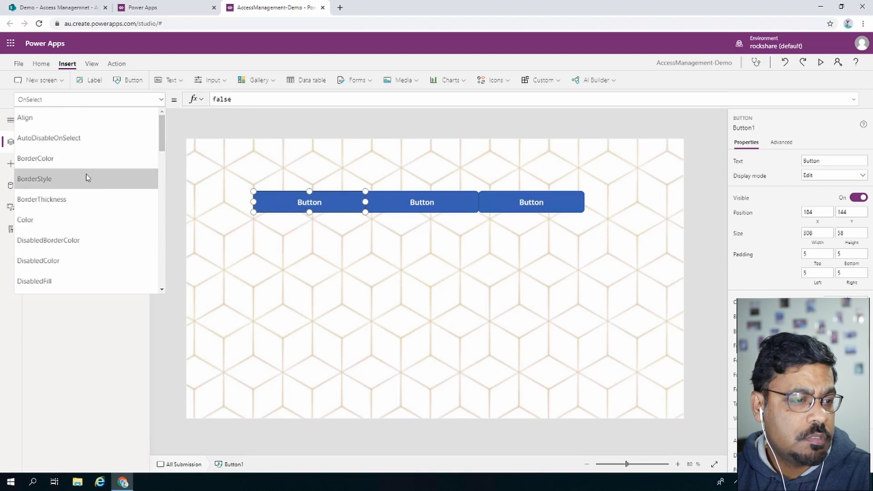
{"action": "scroll", "coordinate": [86, 177], "scroll_direction": "down", "scroll_amount": 4}
{"action": "scroll", "coordinate": [91, 246], "scroll_direction": "down", "scroll_amount": 10}
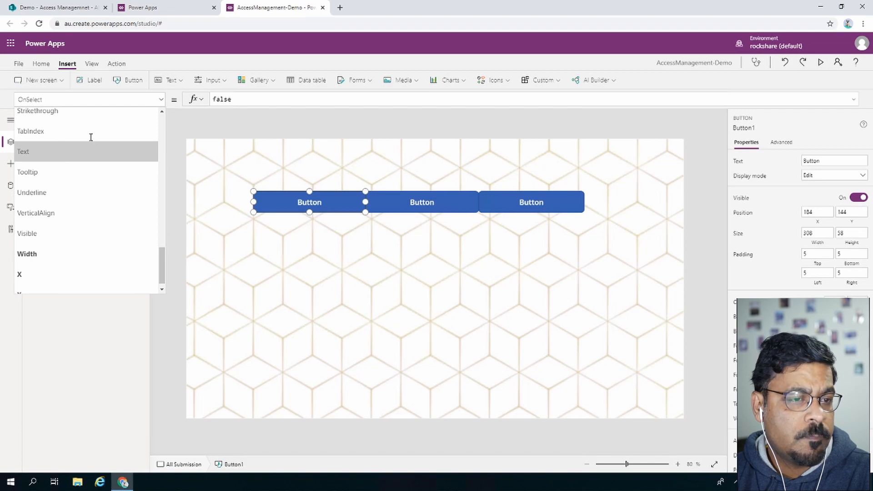
{"action": "left_click", "coordinate": [89, 151]}
{"action": "double_click", "coordinate": [228, 99]}
{"action": "key", "text": "BackSpace"}
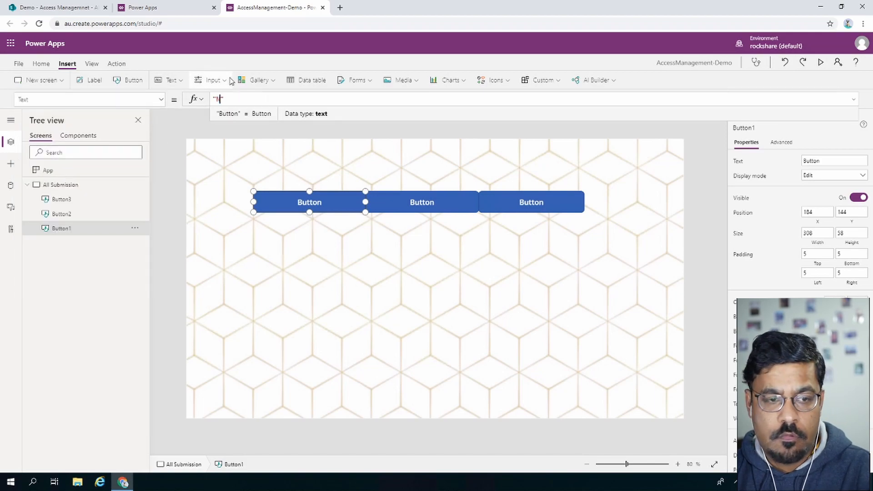
{"action": "type", "text": "New "}
{"action": "type", "text": "Sub"}
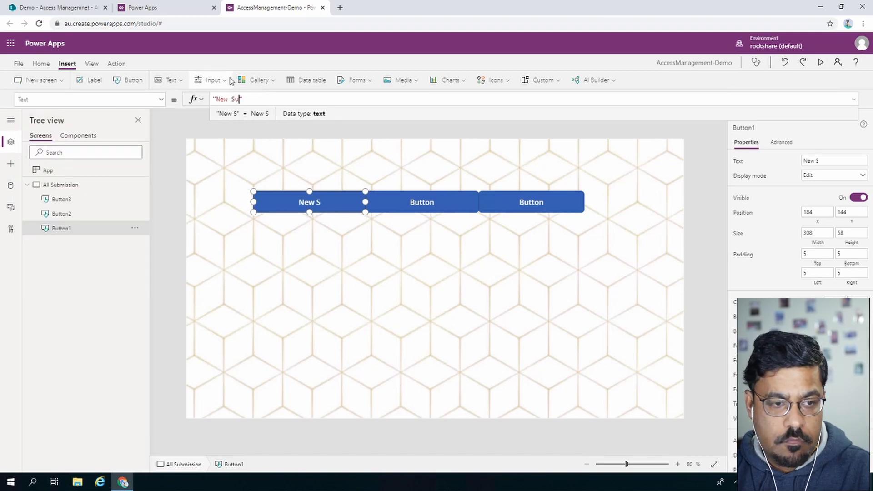
{"action": "type", "text": "ision"}
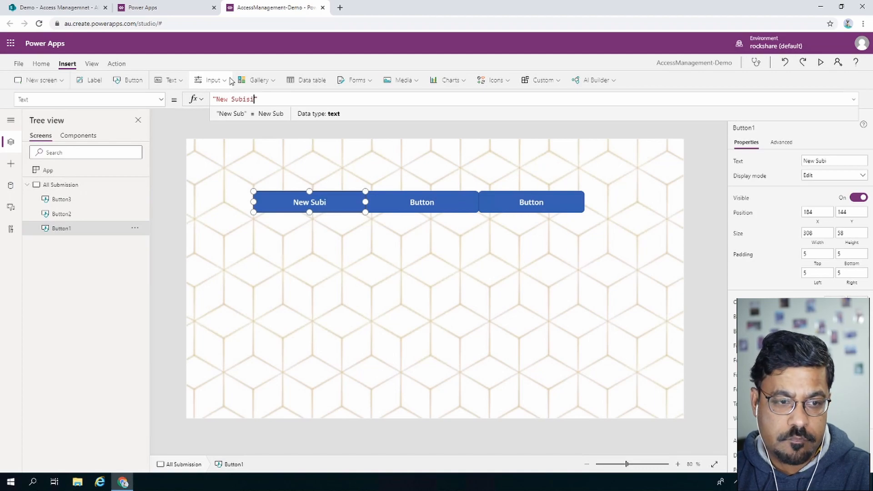
{"action": "key", "text": "BackSpace"}
{"action": "key", "text": "BackSpace"}
{"action": "key", "text": "BackSpace"}
{"action": "key", "text": "BackSpace"}
{"action": "key", "text": "BackSpace"}
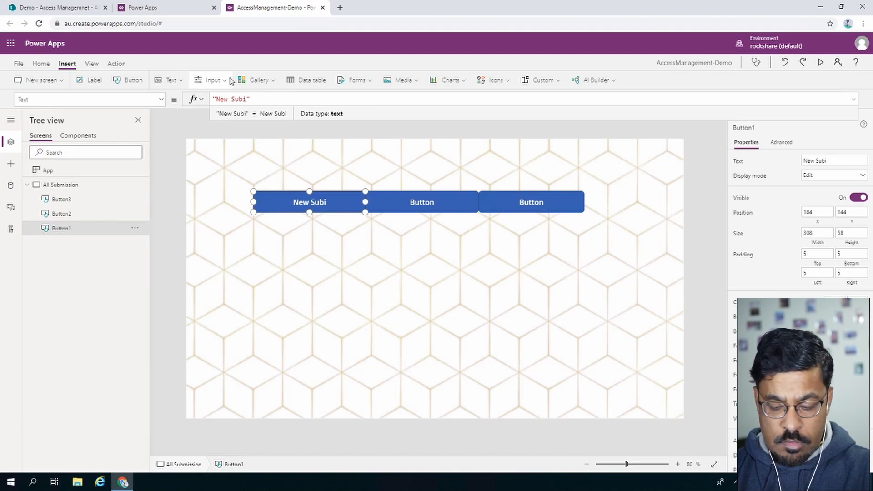
{"action": "type", "text": "missio"}
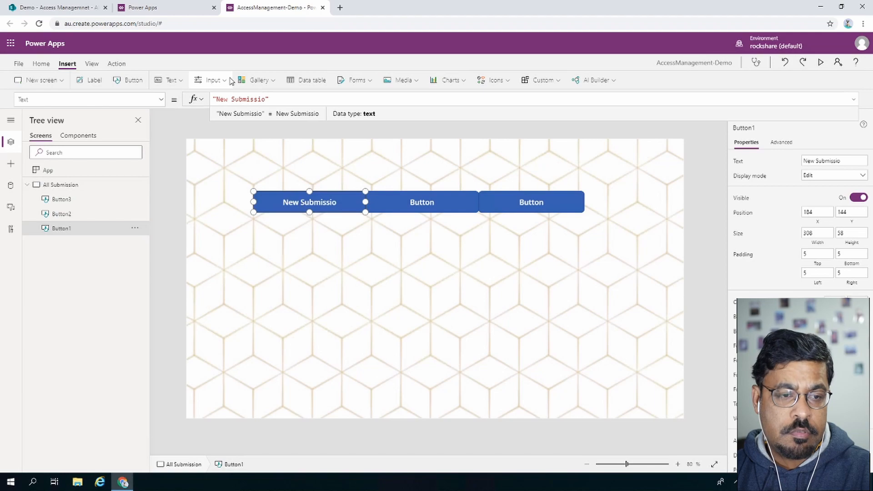
{"action": "type", "text": "n"}
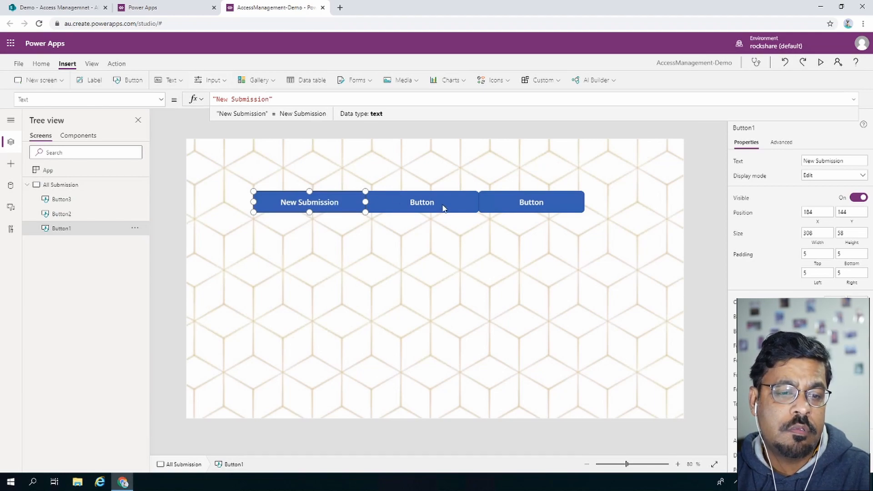
Change the middle button's Text to 'All Submission'.
{"action": "left_click", "coordinate": [443, 207]}
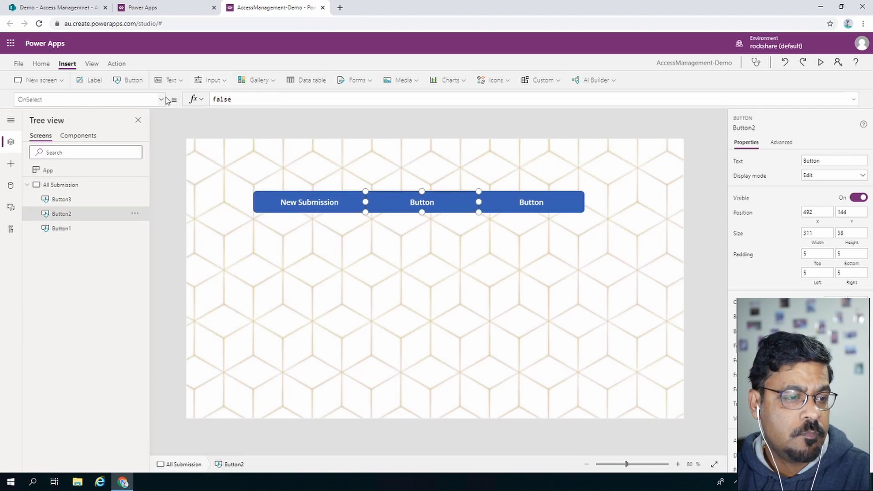
{"action": "left_click", "coordinate": [160, 99]}
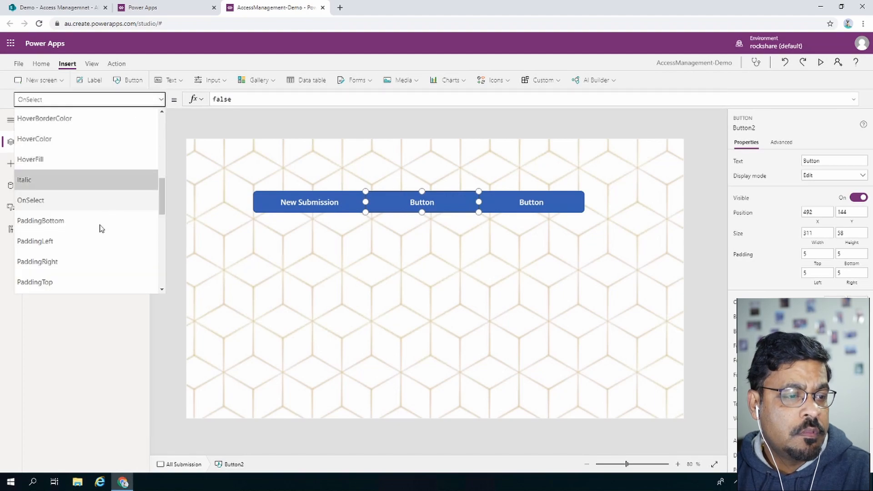
{"action": "scroll", "coordinate": [97, 253], "scroll_direction": "down", "scroll_amount": 5}
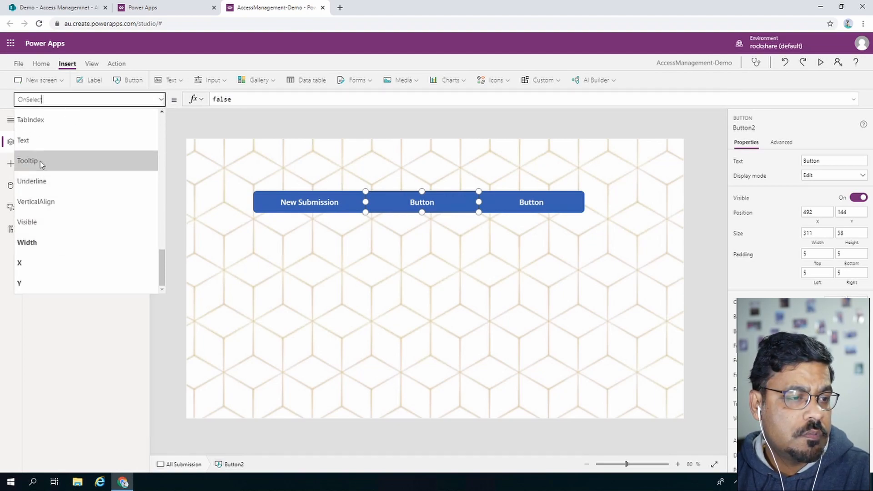
{"action": "left_click", "coordinate": [40, 144]}
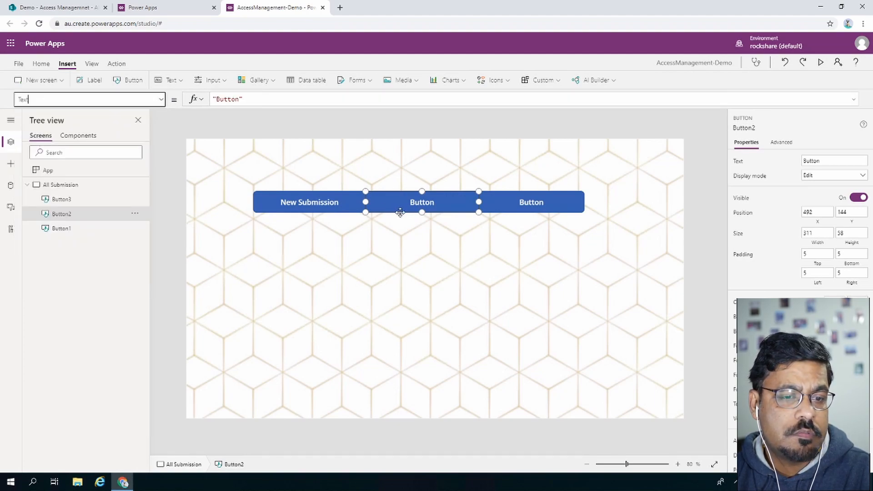
{"action": "double_click", "coordinate": [225, 99]}
{"action": "type", "text": "All"}
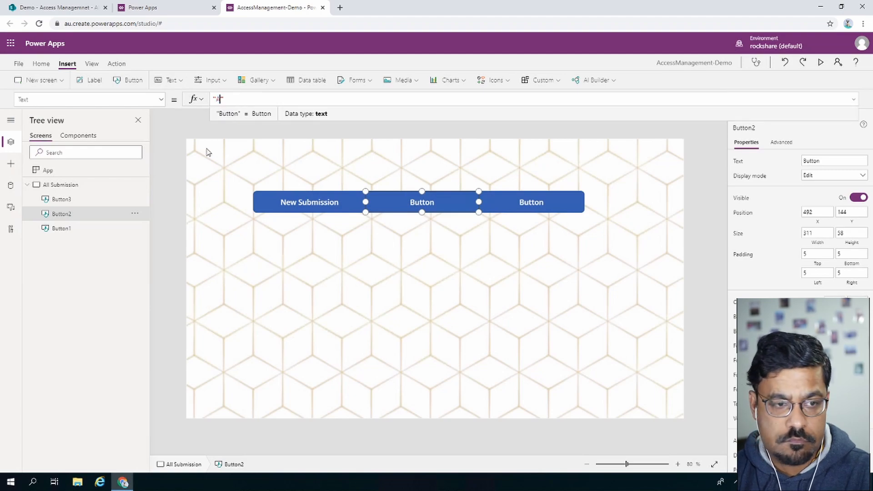
{"action": "type", "text": " Submission"}
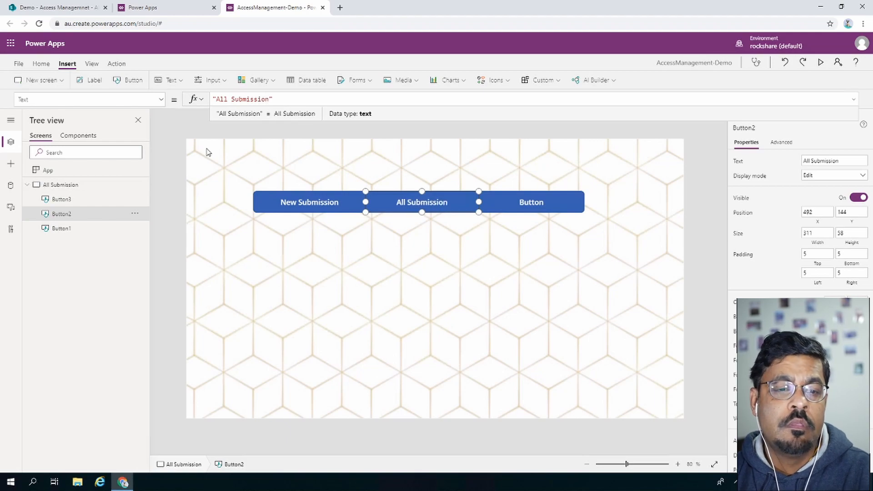
Change the right button's Text to 'Submission By Me'.
{"action": "left_click", "coordinate": [519, 202]}
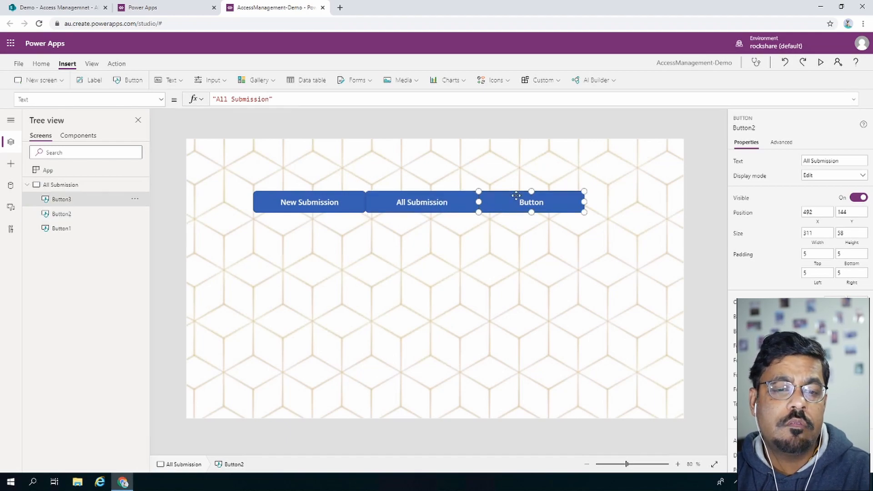
{"action": "left_click", "coordinate": [161, 101]}
{"action": "scroll", "coordinate": [95, 182], "scroll_direction": "down", "scroll_amount": 15}
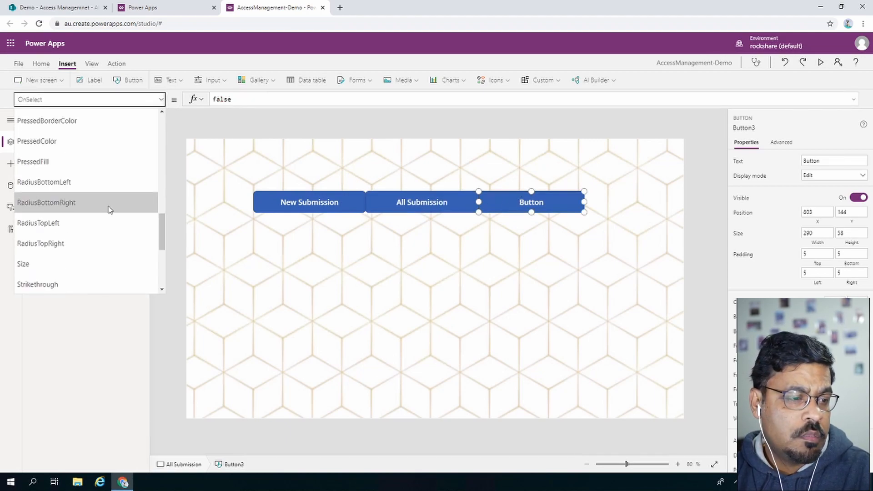
{"action": "scroll", "coordinate": [71, 206], "scroll_direction": "up", "scroll_amount": 5}
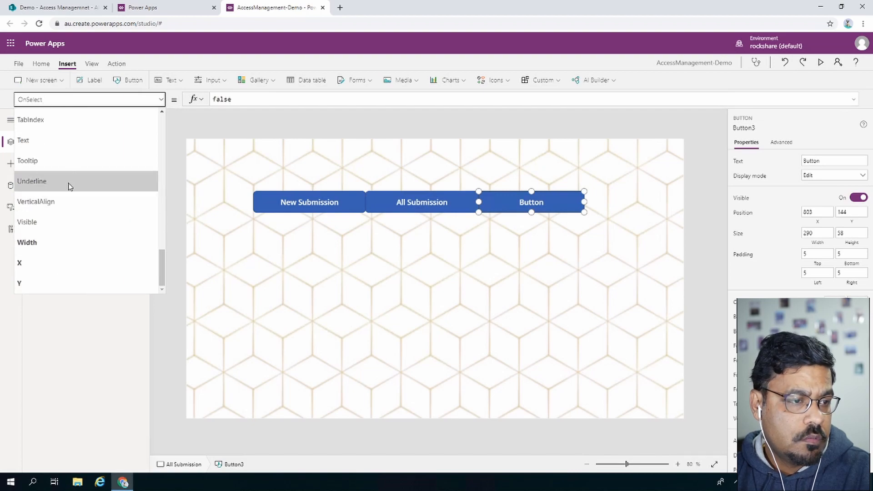
{"action": "left_click", "coordinate": [58, 233]}
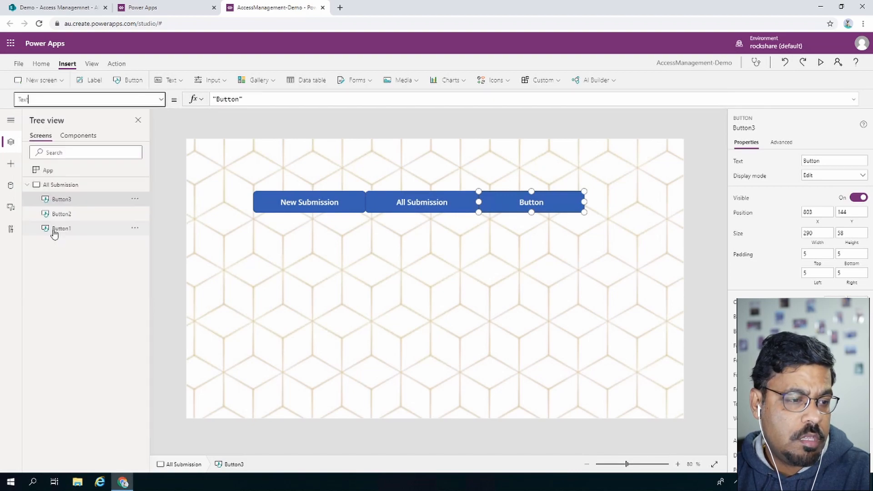
{"action": "double_click", "coordinate": [227, 100]}
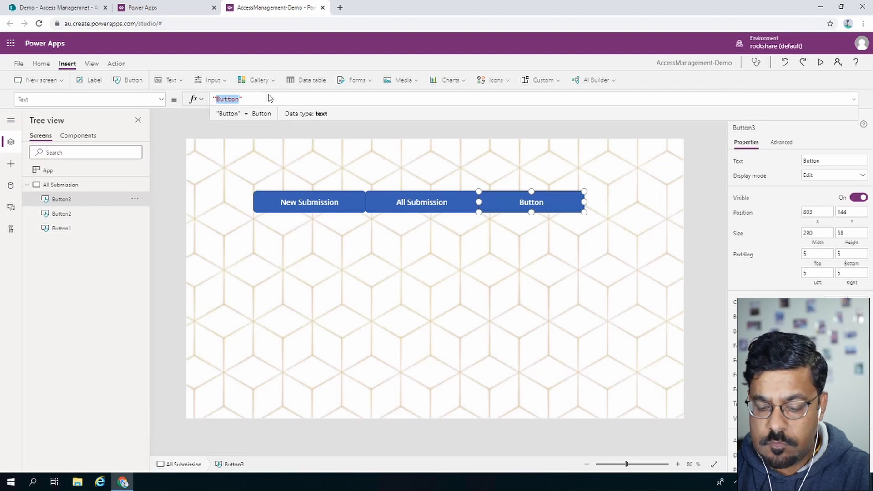
{"action": "type", "text": "Submi"}
{"action": "type", "text": "ssion By"}
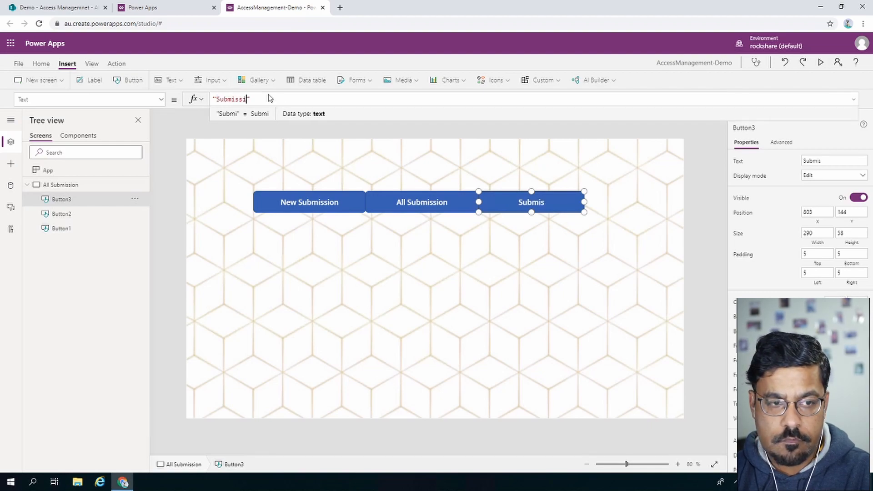
{"action": "type", "text": " Me"}
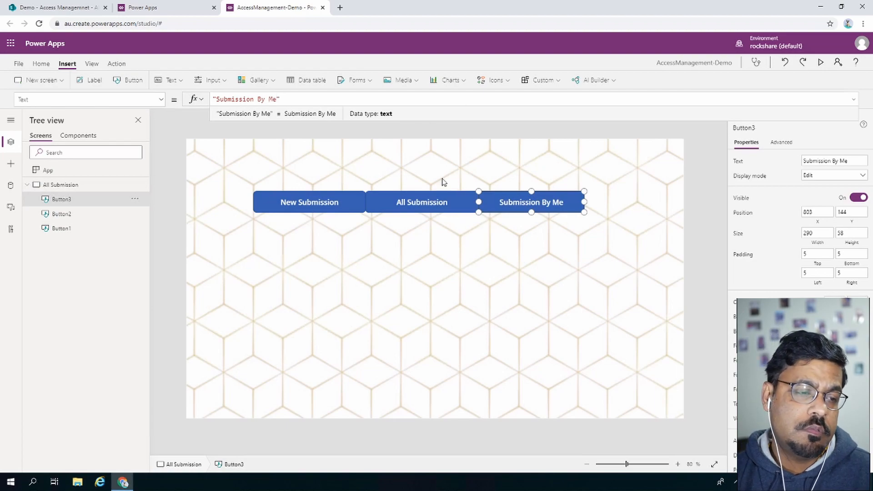
{"action": "left_click", "coordinate": [223, 253]}
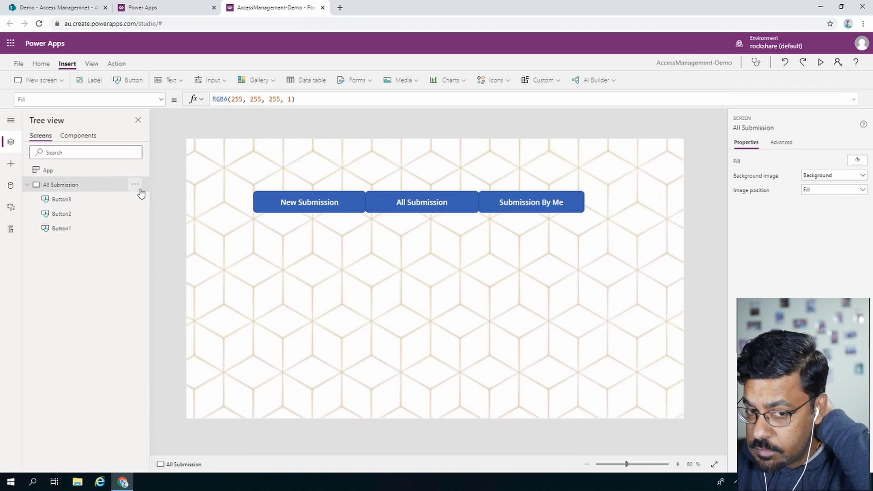
Set the middle All Submission button's fill to the dark green theme colour.
{"action": "left_click", "coordinate": [460, 205]}
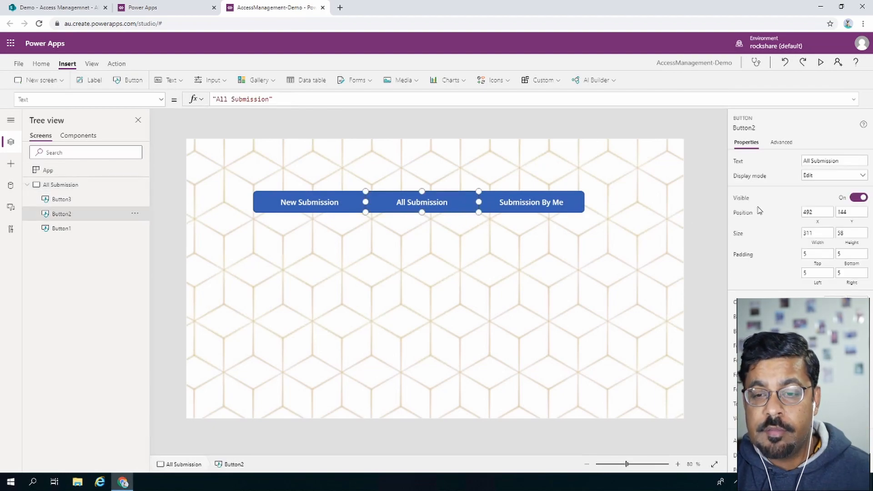
{"action": "left_click", "coordinate": [862, 321]}
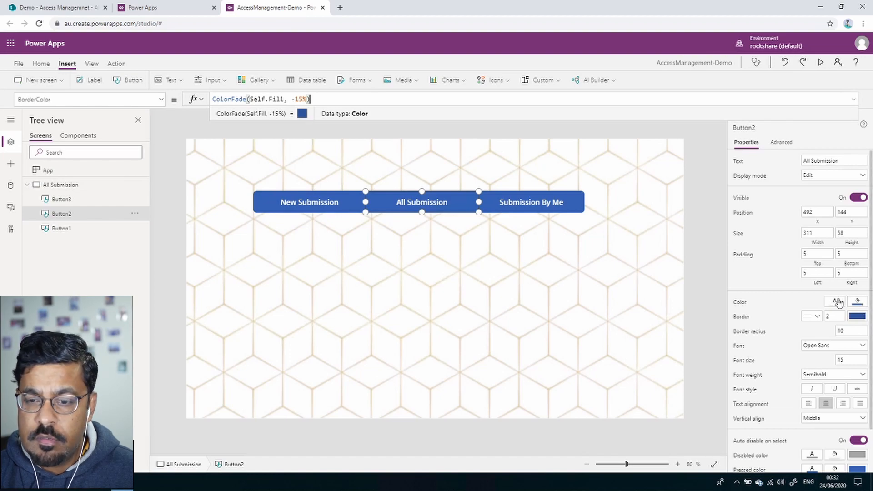
{"action": "left_click", "coordinate": [858, 302]}
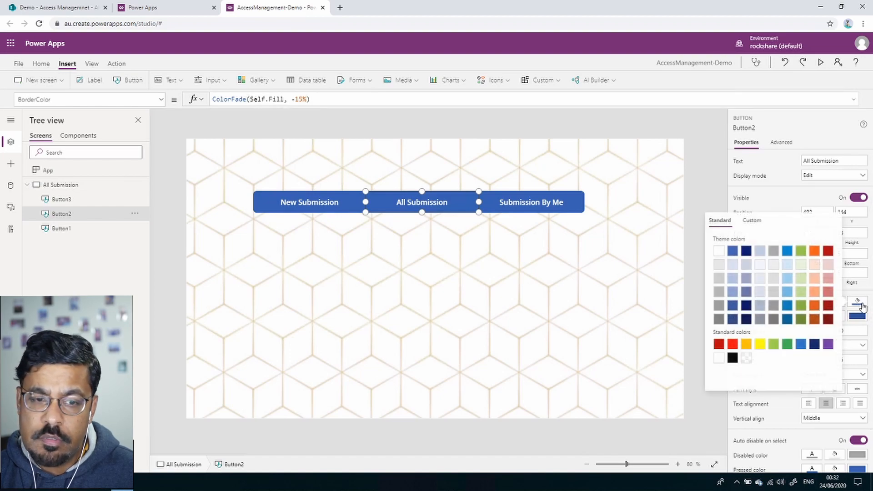
{"action": "left_click", "coordinate": [800, 292]}
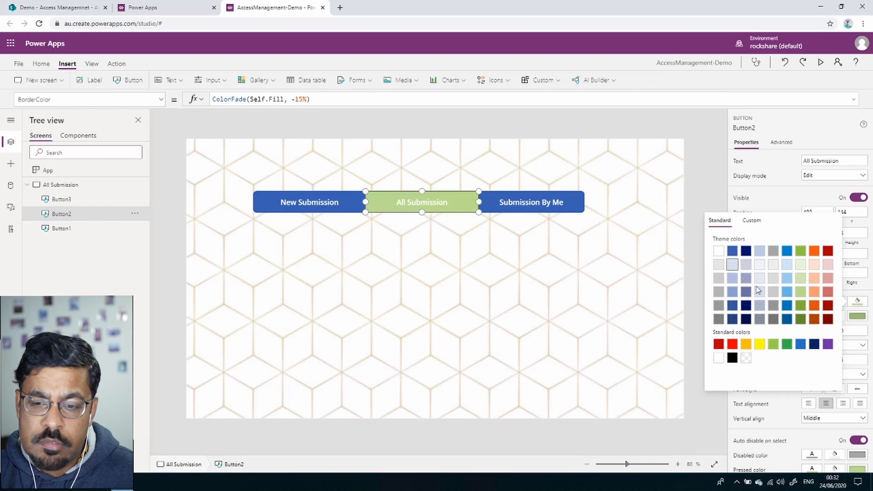
{"action": "left_click", "coordinate": [800, 305]}
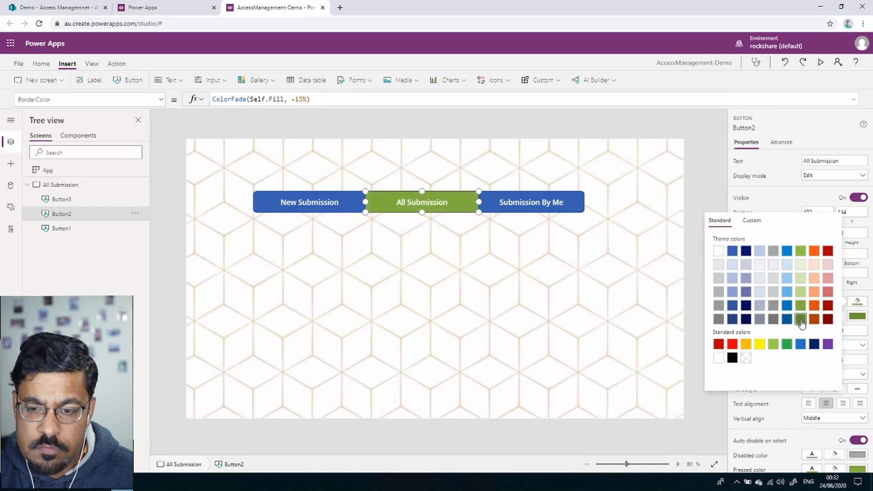
{"action": "left_click", "coordinate": [801, 320]}
{"action": "left_click", "coordinate": [661, 238]}
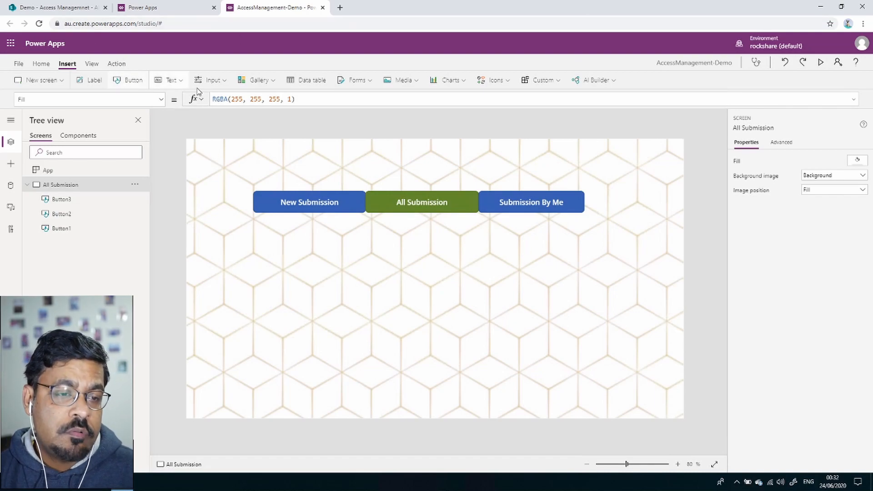
Insert a data table below the buttons and resize it to about 1026 x 515.
{"action": "left_click", "coordinate": [318, 81]}
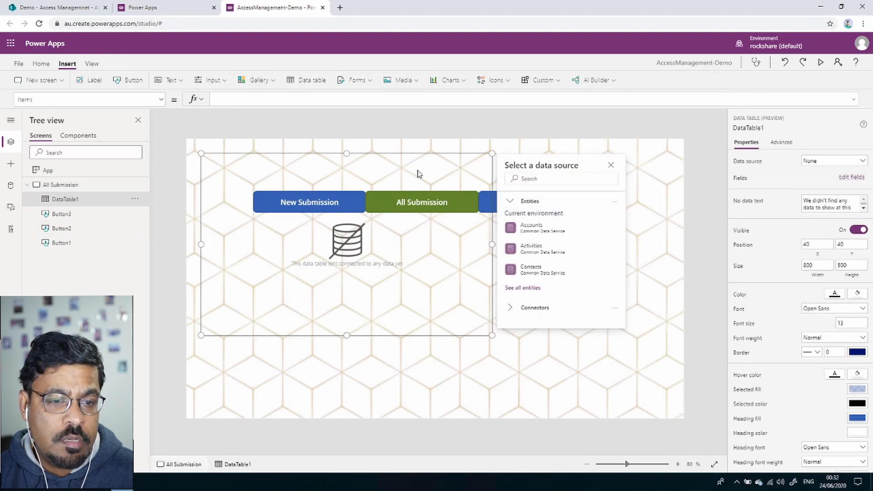
{"action": "left_click_drag", "start_coordinate": [347, 153], "coordinate": [347, 196]}
{"action": "left_click_drag", "start_coordinate": [349, 230], "coordinate": [486, 329]}
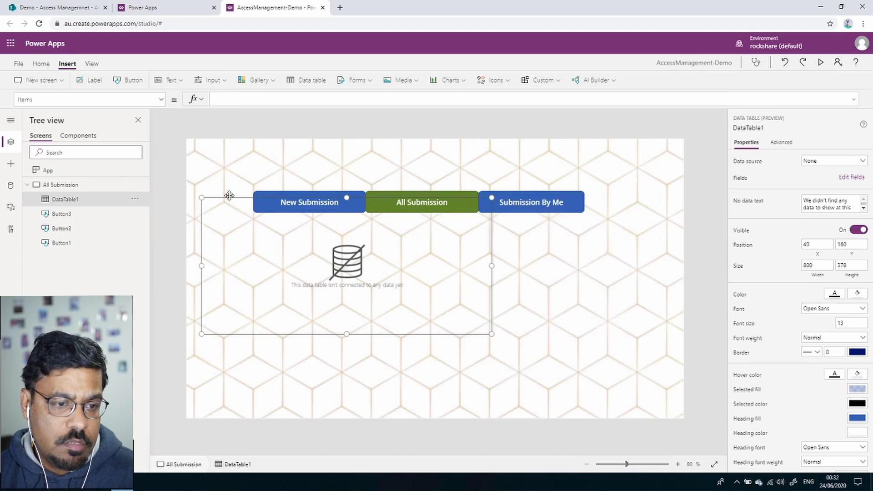
{"action": "left_click_drag", "start_coordinate": [227, 197], "coordinate": [280, 227]}
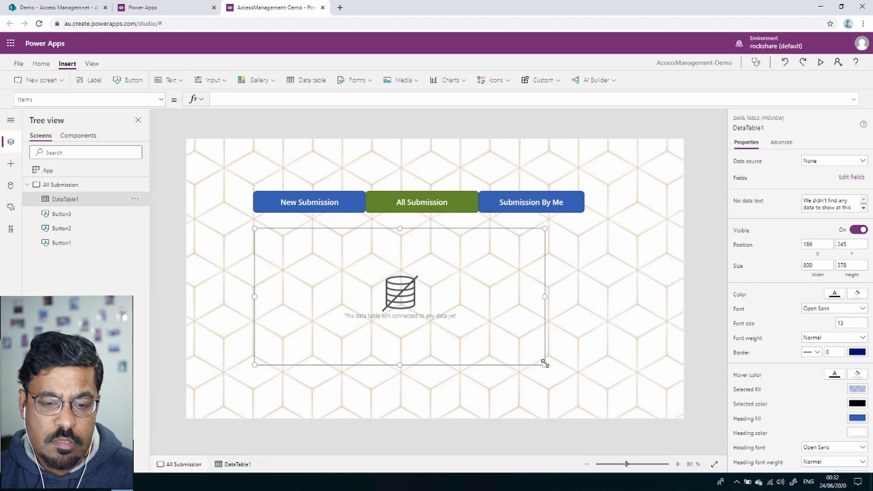
{"action": "left_click_drag", "start_coordinate": [544, 364], "coordinate": [626, 414]}
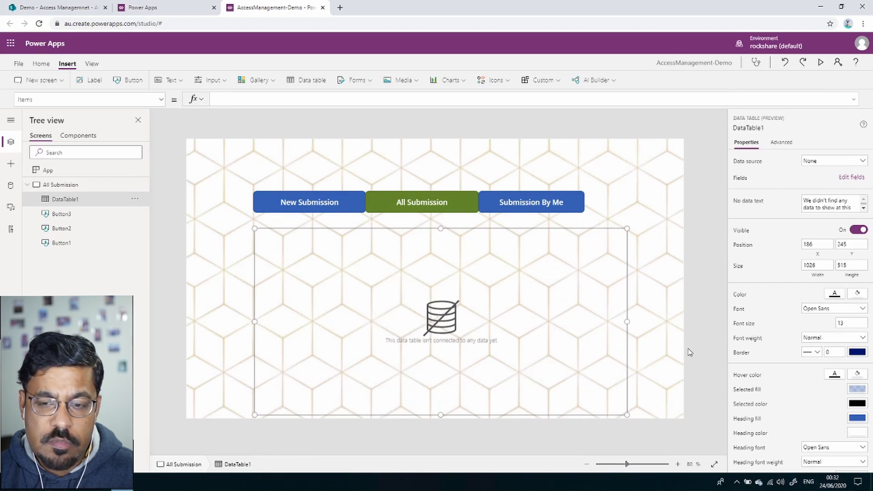
{"action": "left_click", "coordinate": [836, 165]}
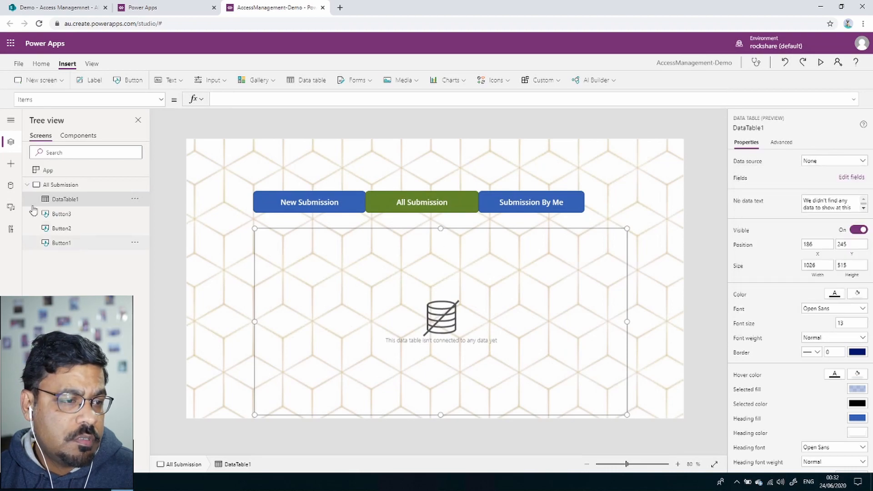
{"action": "left_click", "coordinate": [10, 164]}
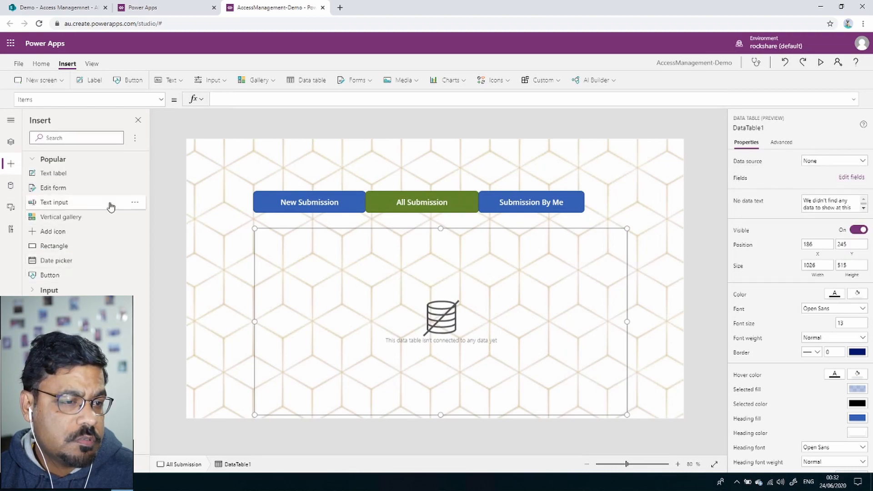
Start adding a data source through the existing SharePoint connector connection.
{"action": "left_click", "coordinate": [183, 122]}
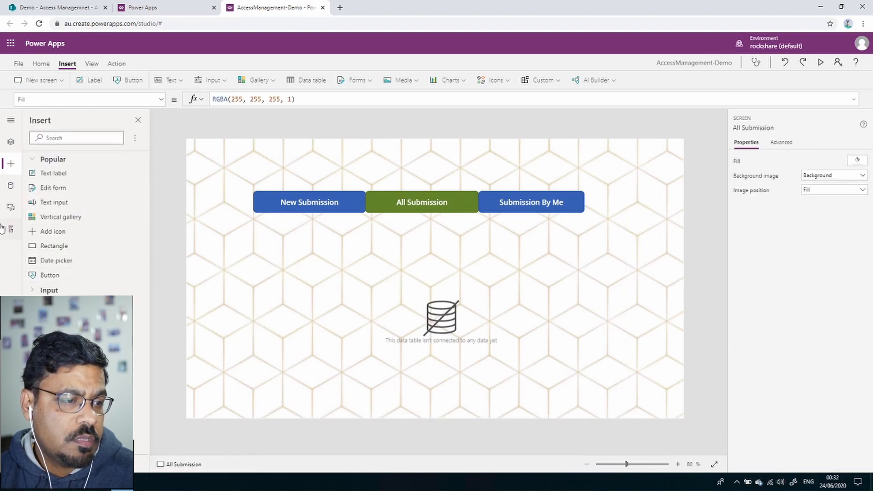
{"action": "left_click", "coordinate": [11, 186]}
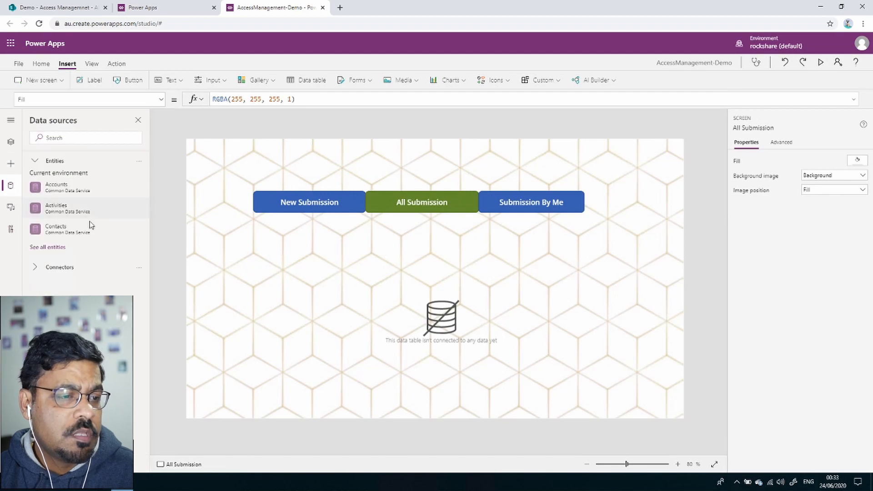
{"action": "left_click", "coordinate": [138, 162]}
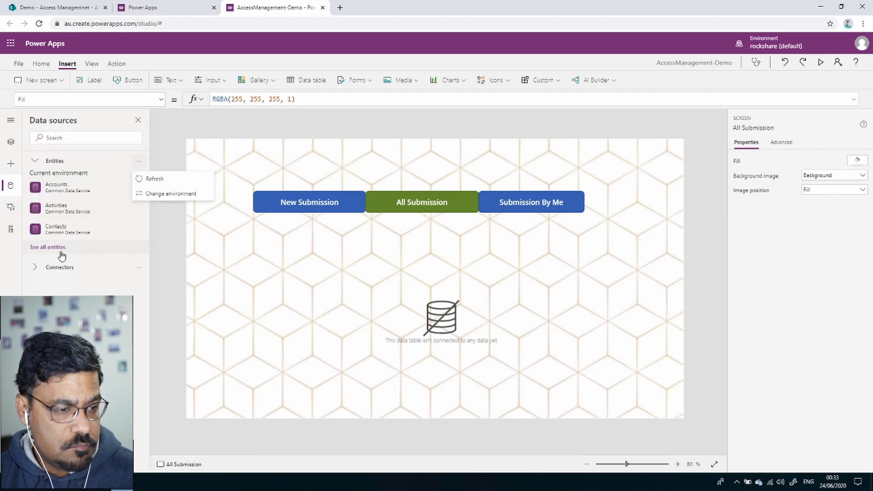
{"action": "left_click", "coordinate": [60, 267]}
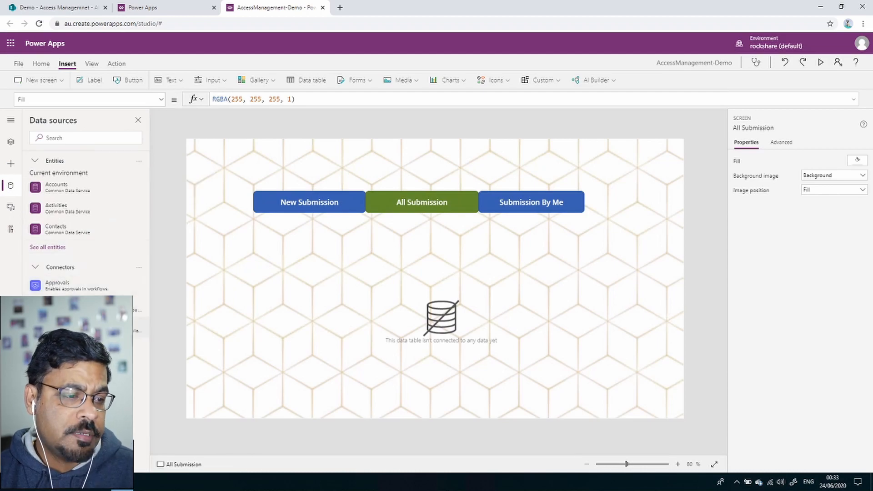
{"action": "left_click", "coordinate": [63, 327]}
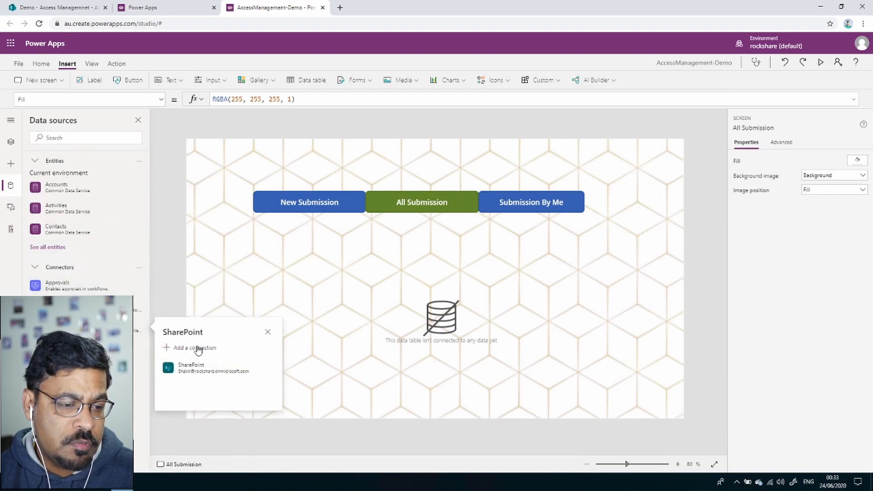
{"action": "left_click", "coordinate": [202, 367]}
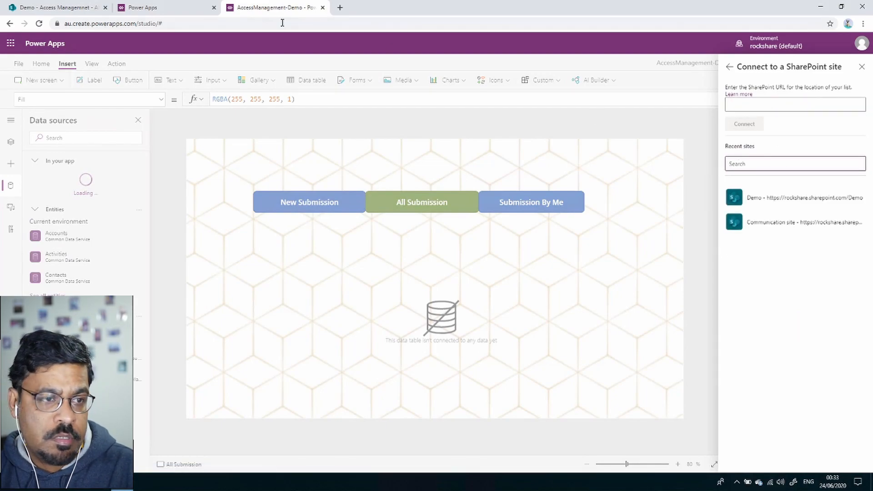
Connect to the Demo site by its copied URL and add the Access Managemnet list.
{"action": "left_click", "coordinate": [88, 9]}
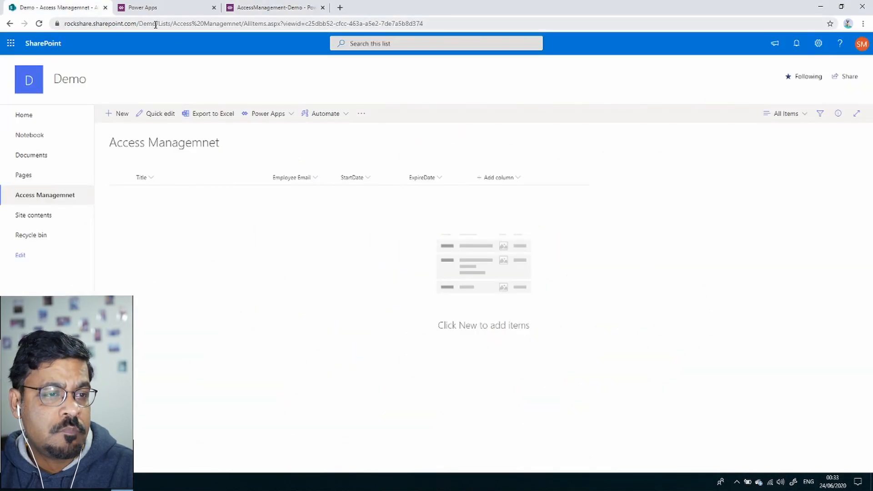
{"action": "left_click_drag", "start_coordinate": [155, 24], "coordinate": [38, 35]}
{"action": "key", "text": "ctrl+c"}
{"action": "left_click", "coordinate": [321, 4]}
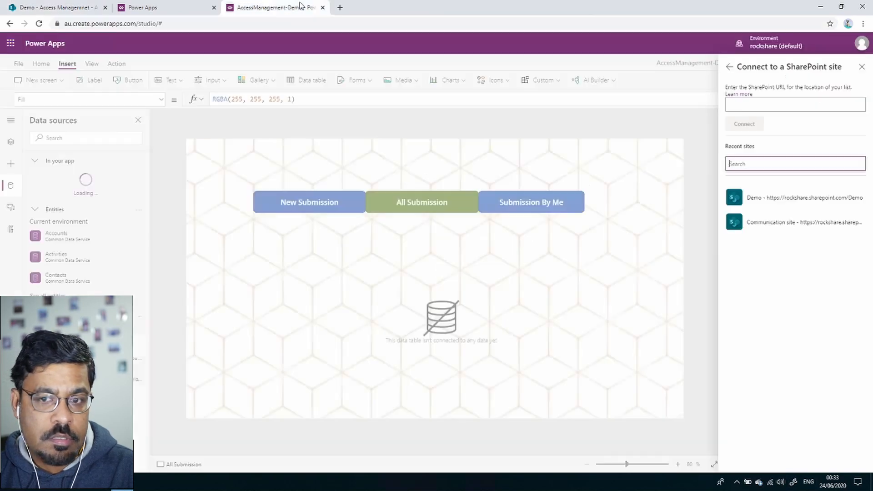
{"action": "left_click", "coordinate": [751, 104]}
{"action": "key", "text": "ctrl+v"}
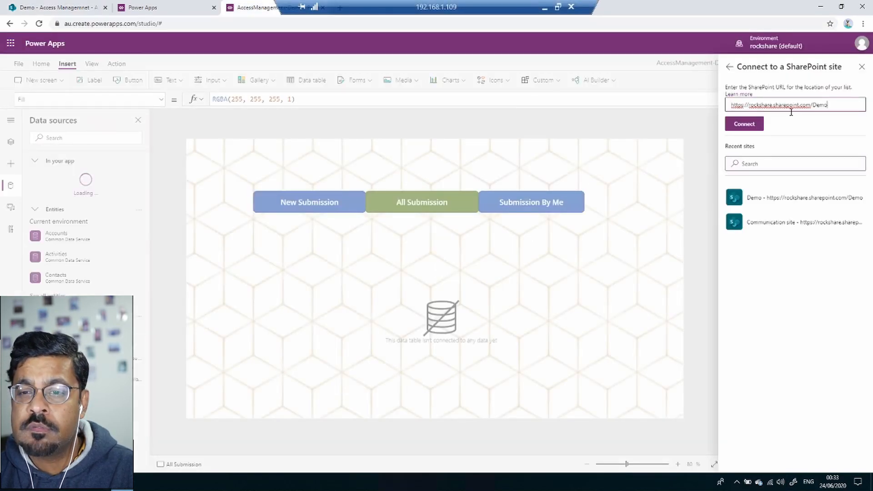
{"action": "left_click", "coordinate": [759, 126]}
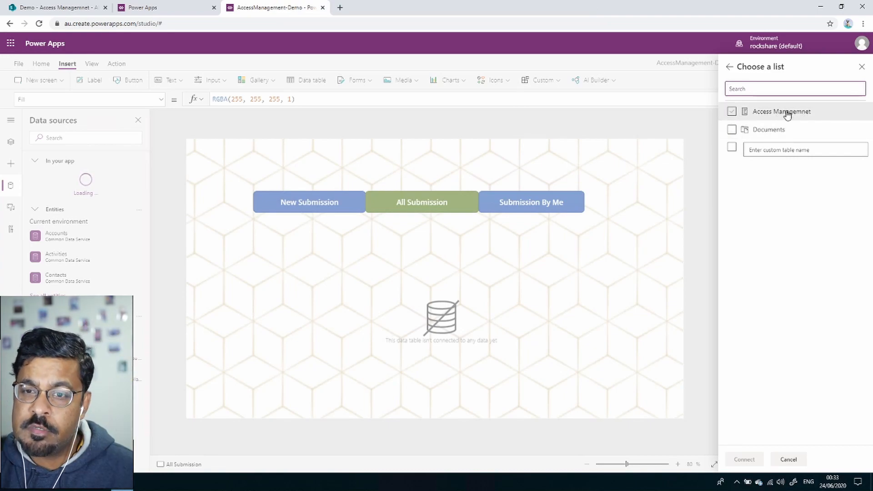
{"action": "left_click", "coordinate": [731, 113]}
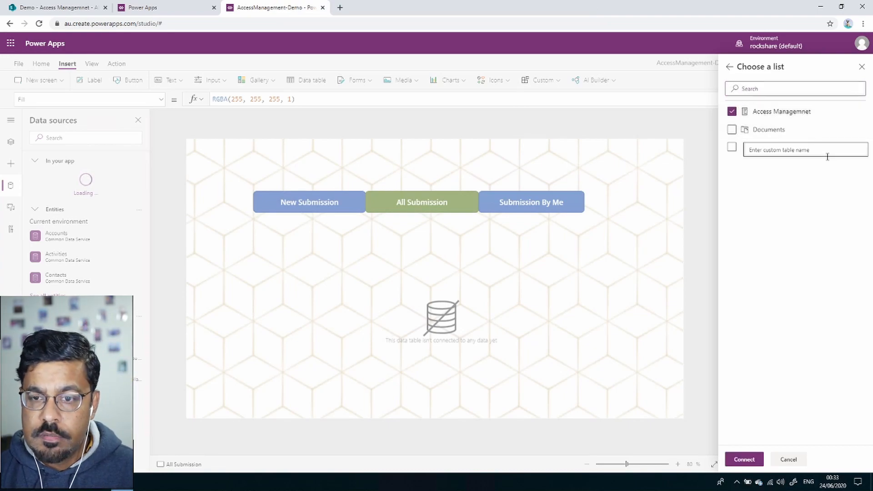
{"action": "left_click", "coordinate": [750, 460]}
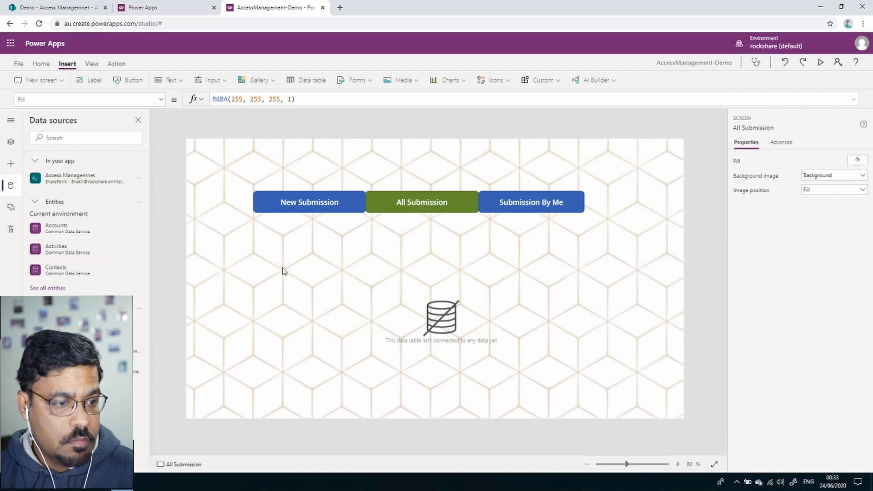
{"action": "left_click", "coordinate": [450, 314]}
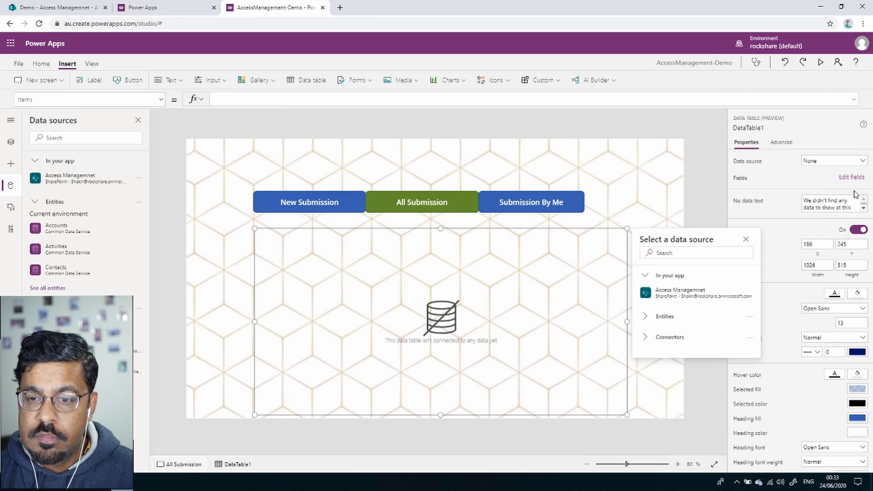
Bind DataTable1 to the Access Managemnet list and shorten the table to height 447.
{"action": "left_click", "coordinate": [846, 165]}
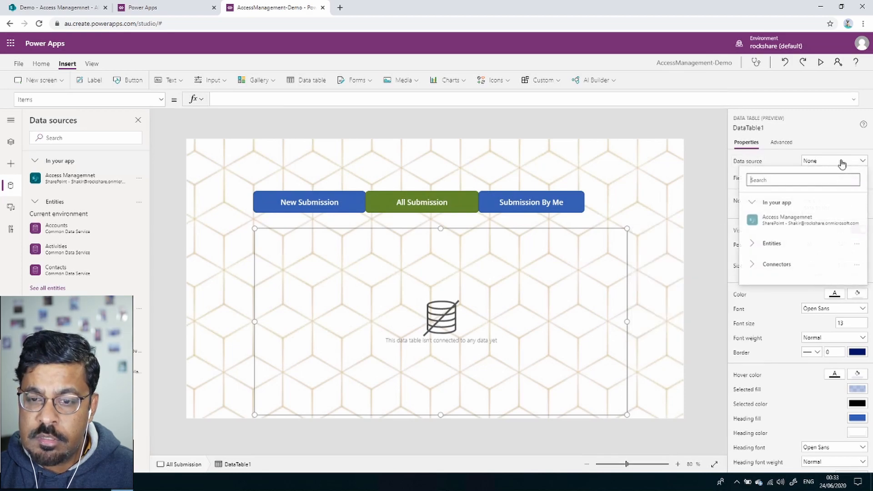
{"action": "left_click", "coordinate": [799, 223]}
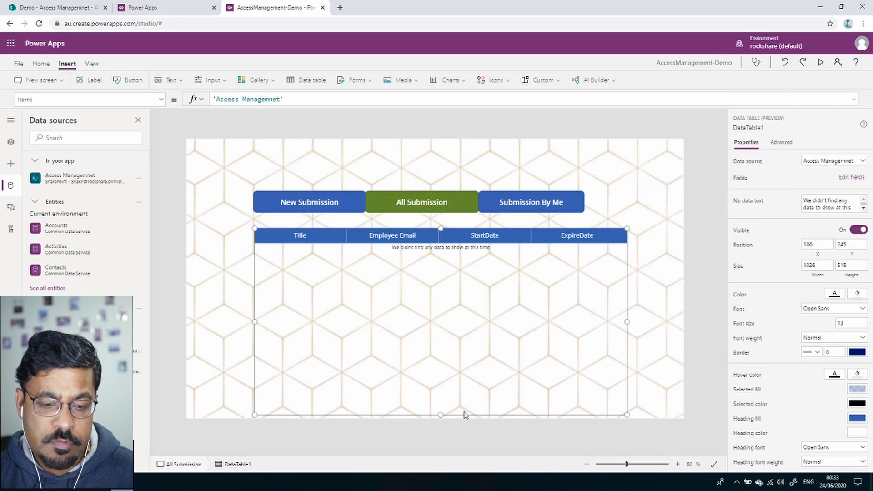
{"action": "left_click_drag", "start_coordinate": [442, 415], "coordinate": [443, 390]}
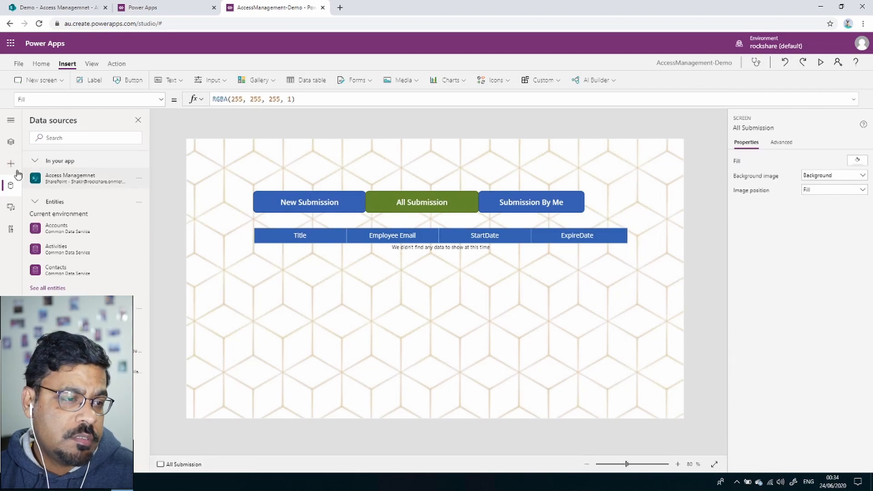
Duplicate the All Submission screen from the Tree view.
{"action": "left_click", "coordinate": [9, 143]}
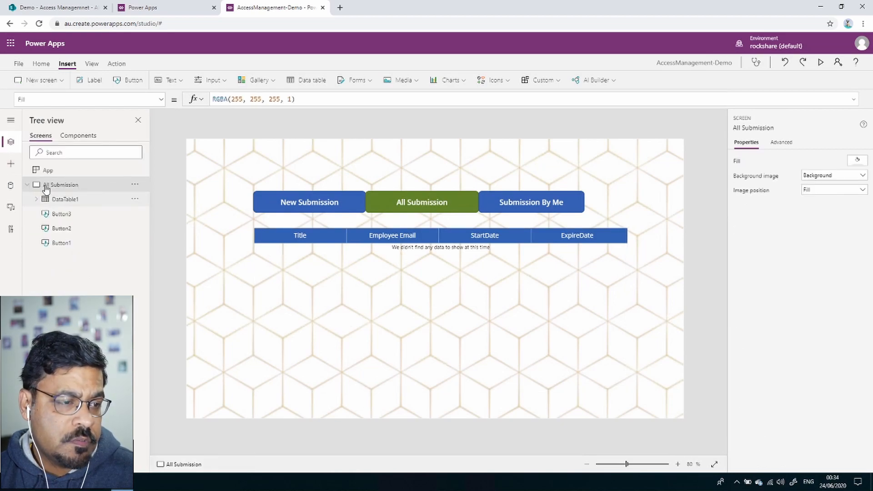
{"action": "left_click", "coordinate": [27, 184]}
{"action": "left_click", "coordinate": [135, 184]}
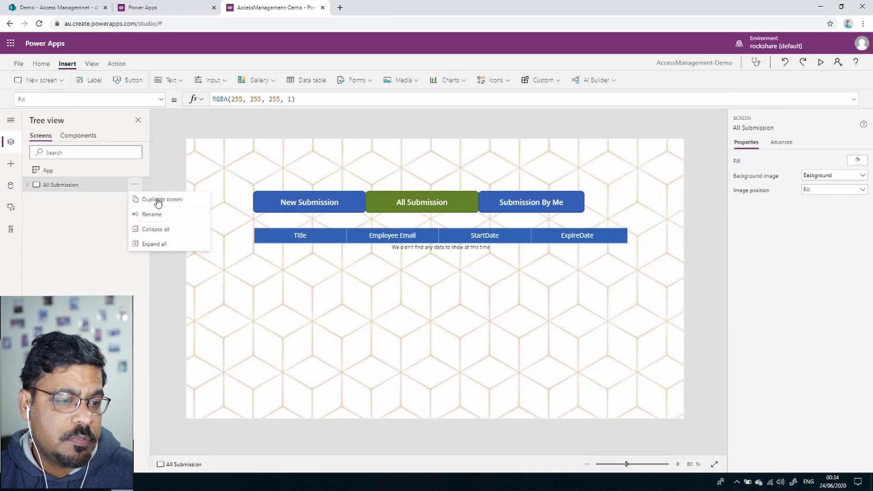
{"action": "left_click", "coordinate": [163, 201]}
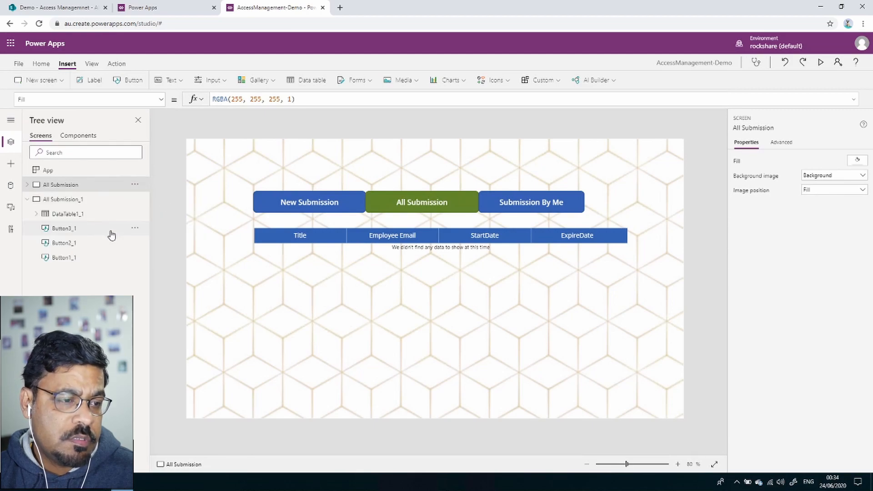
Rename the copied All Submission_1 screen, entering the name with a typo (Submissiob By ME).
{"action": "left_click", "coordinate": [86, 204]}
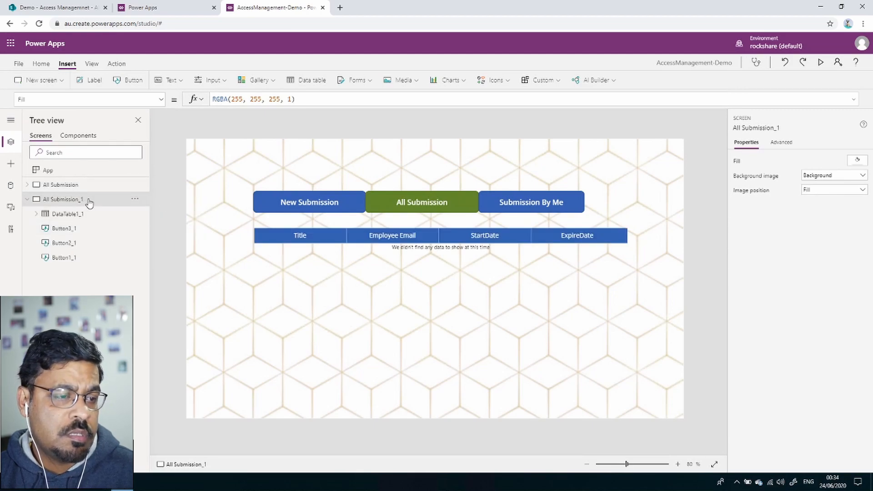
{"action": "left_click", "coordinate": [135, 199]}
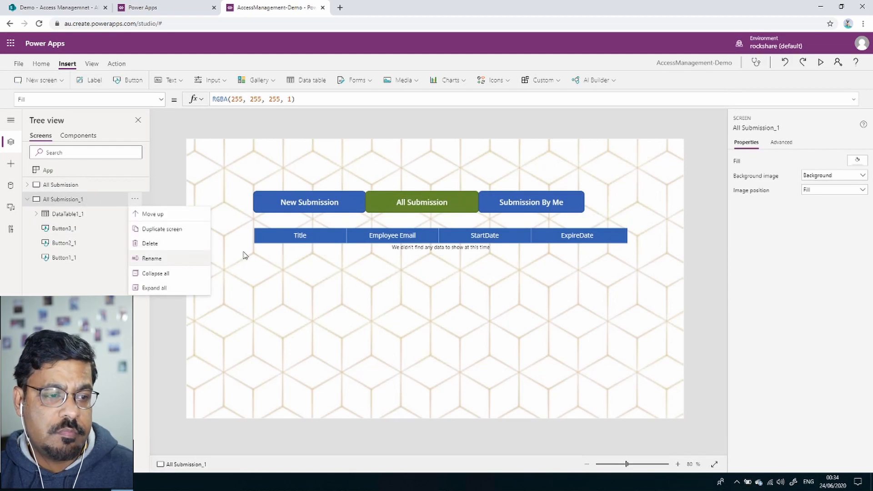
{"action": "left_click", "coordinate": [152, 258]}
{"action": "type", "text": "Submissiob By ME"}
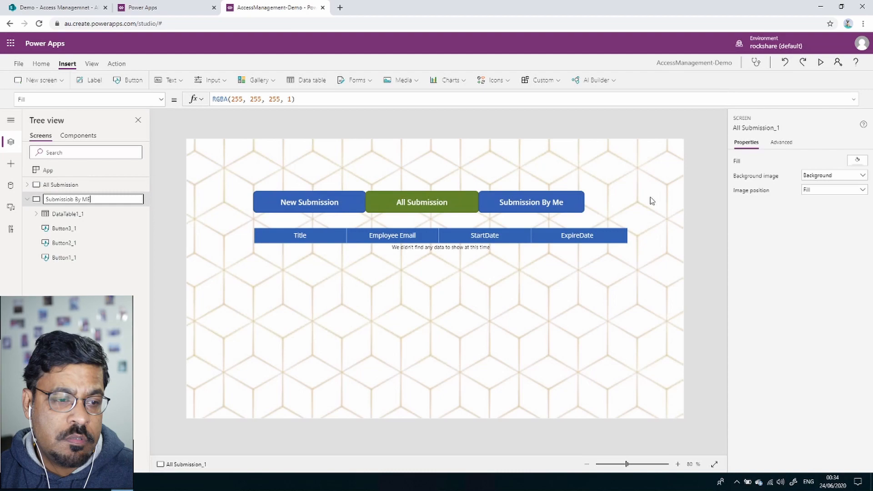
{"action": "key", "text": "Return"}
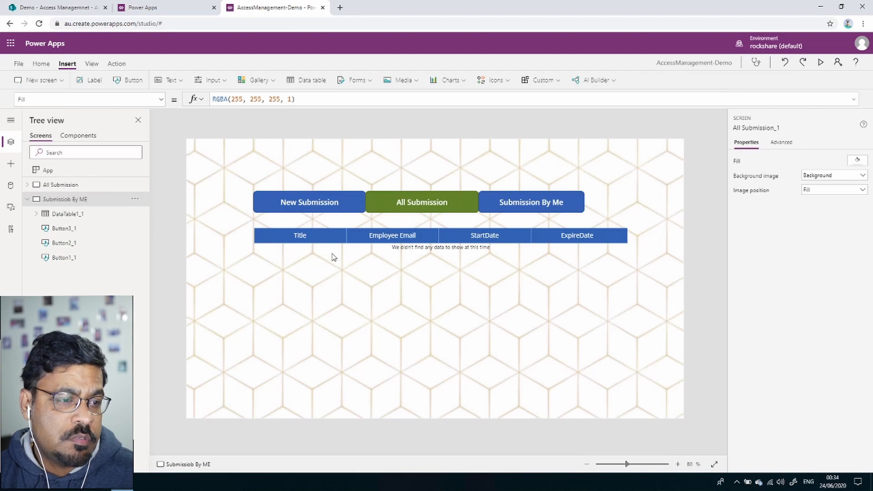
Collapse the renamed screen in Tree view and select the Submission By Me button on All Submission.
{"action": "left_click", "coordinate": [27, 200]}
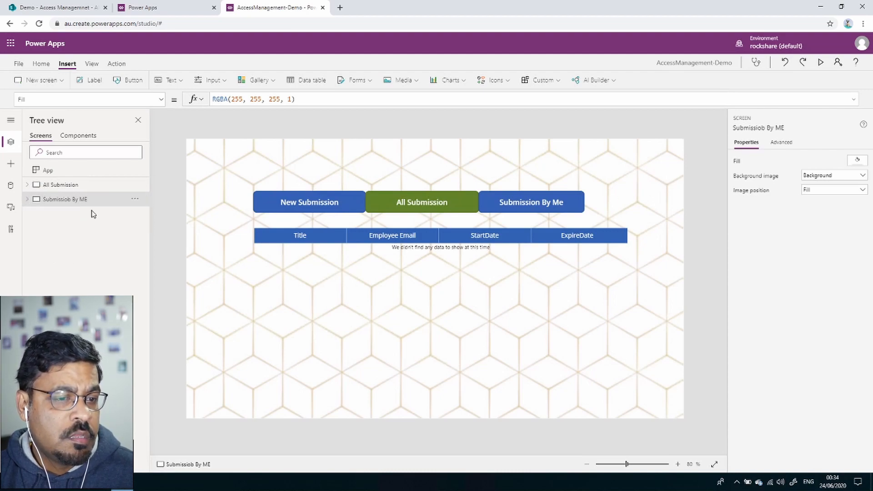
{"action": "left_click", "coordinate": [27, 200]}
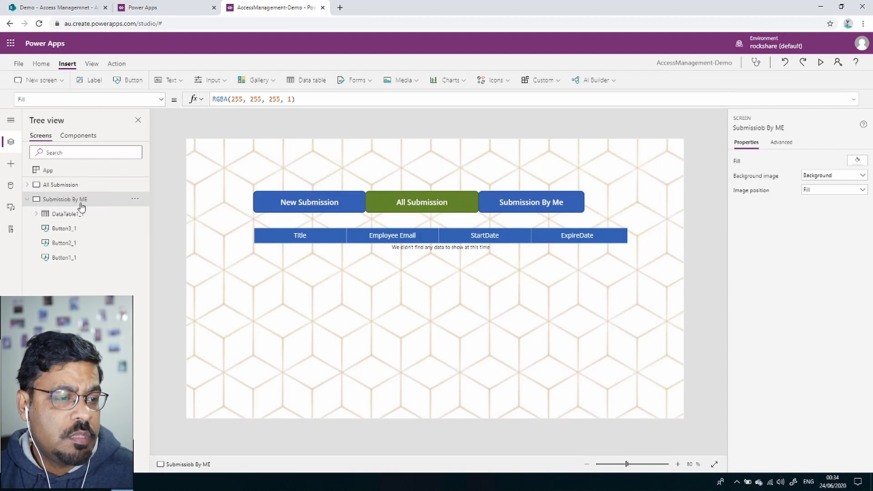
{"action": "left_click", "coordinate": [26, 200]}
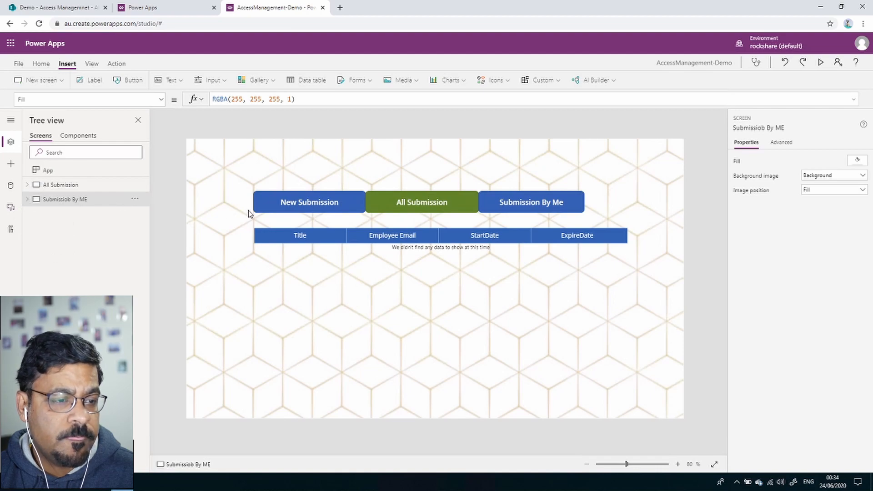
{"action": "left_click", "coordinate": [93, 189]}
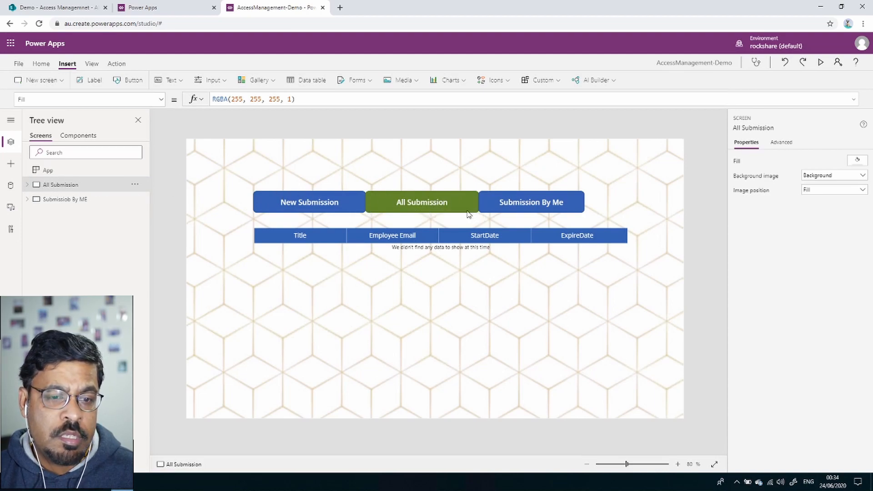
{"action": "left_click", "coordinate": [533, 205]}
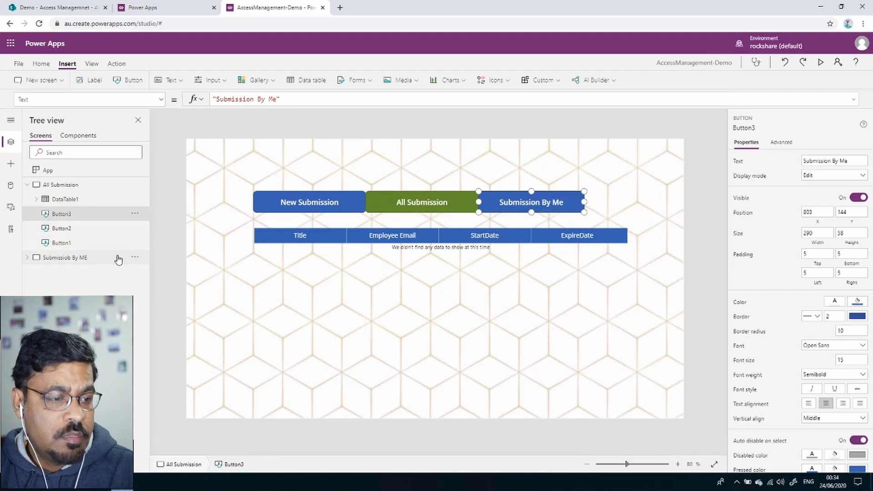
Correct the screen name's misspelling to Submission By ME, then reselect the Submission By Me button.
{"action": "left_click", "coordinate": [135, 257]}
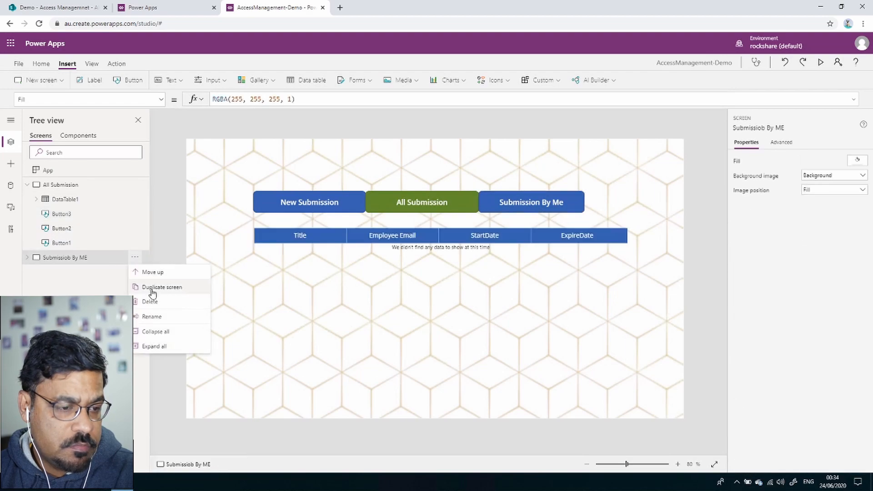
{"action": "left_click", "coordinate": [152, 316]}
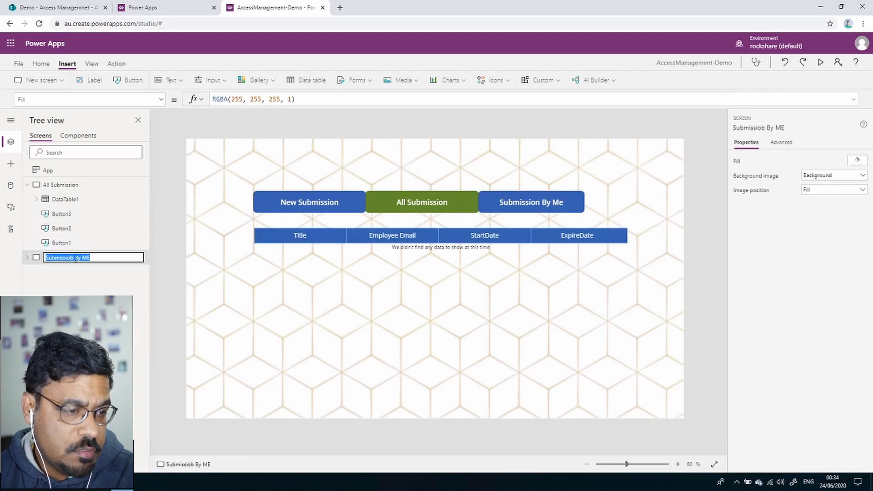
{"action": "left_click", "coordinate": [76, 258]}
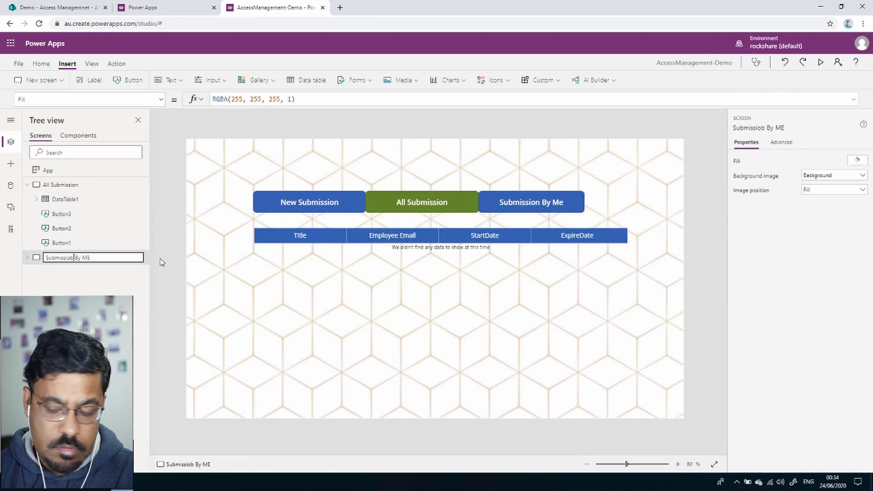
{"action": "key", "text": "BackSpace"}
{"action": "type", "text": "n"}
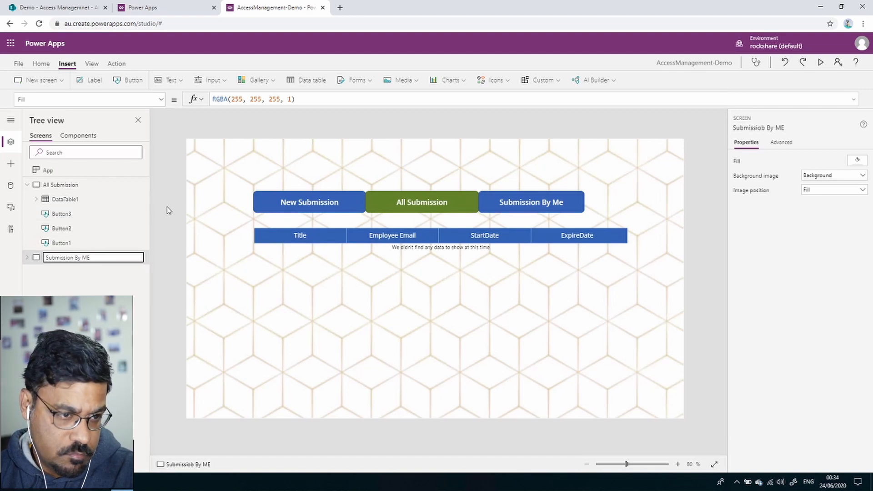
{"action": "left_click", "coordinate": [174, 195]}
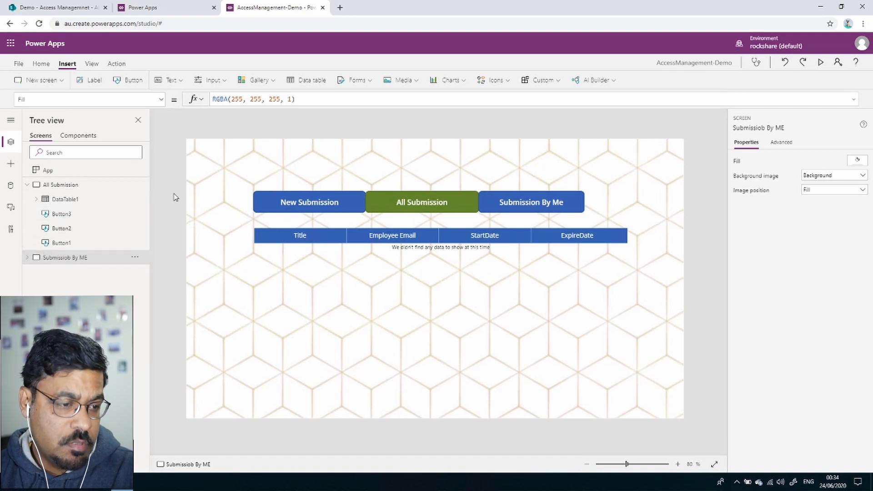
{"action": "left_click", "coordinate": [78, 188]}
{"action": "left_click", "coordinate": [527, 197]}
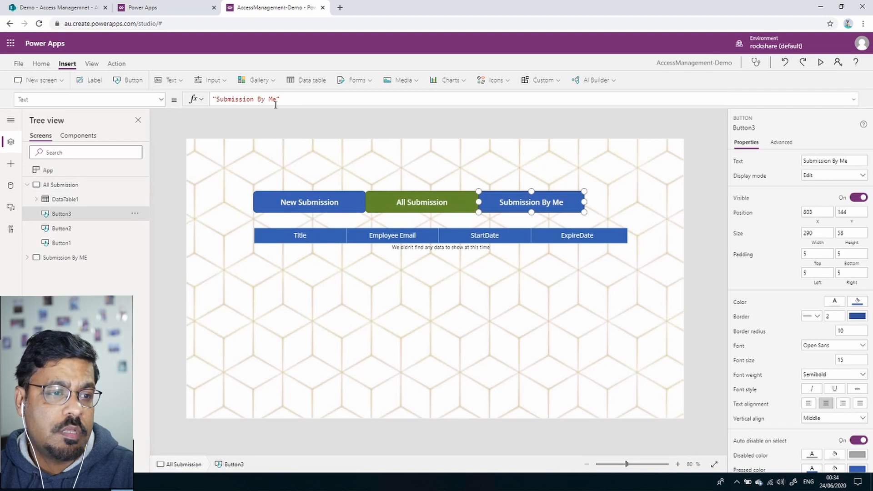
Set the Submission By Me button's OnSelect to Navigate to the Submission By ME screen.
{"action": "left_click", "coordinate": [161, 99]}
{"action": "scroll", "coordinate": [80, 198], "scroll_direction": "up", "scroll_amount": 3}
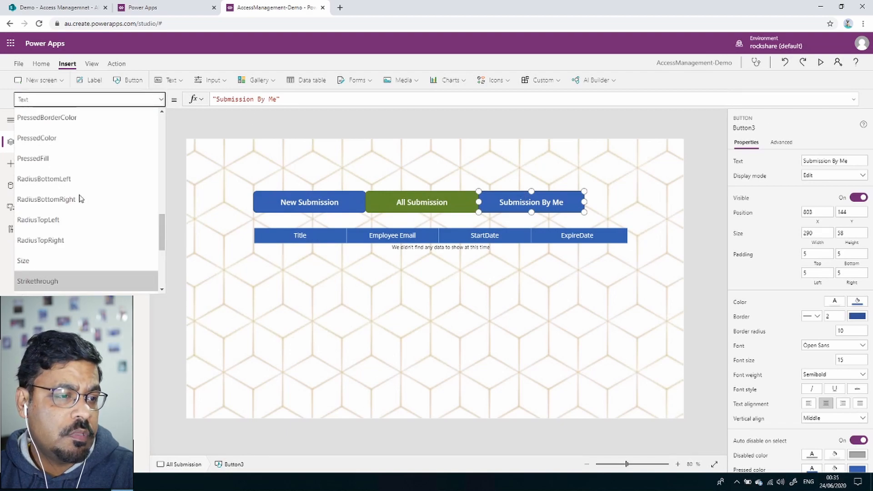
{"action": "scroll", "coordinate": [80, 198], "scroll_direction": "up", "scroll_amount": 10}
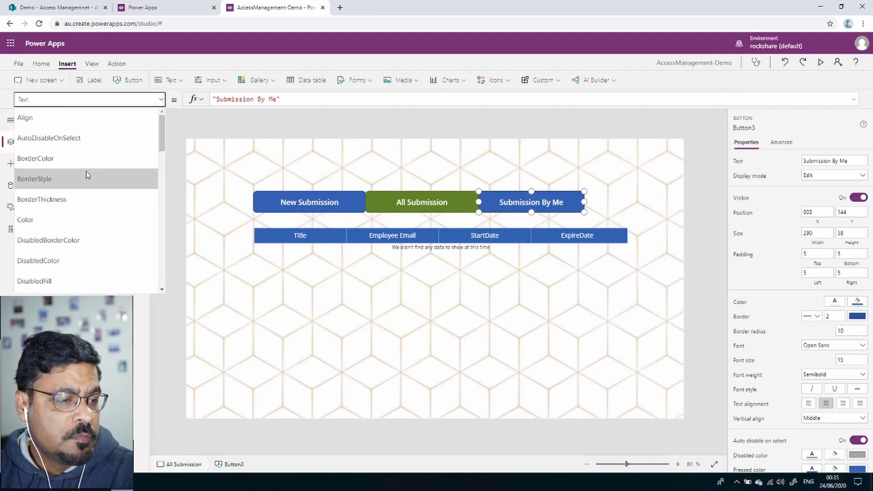
{"action": "scroll", "coordinate": [88, 191], "scroll_direction": "down", "scroll_amount": 7}
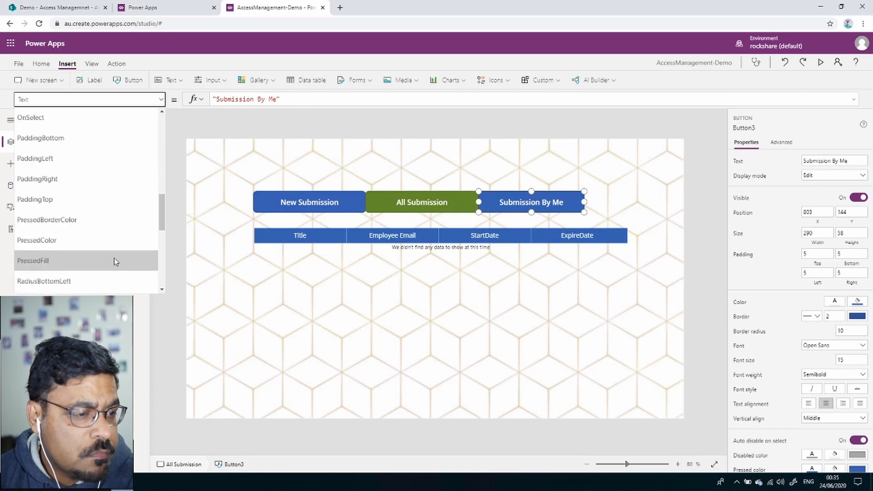
{"action": "left_click_drag", "start_coordinate": [161, 211], "coordinate": [156, 129]}
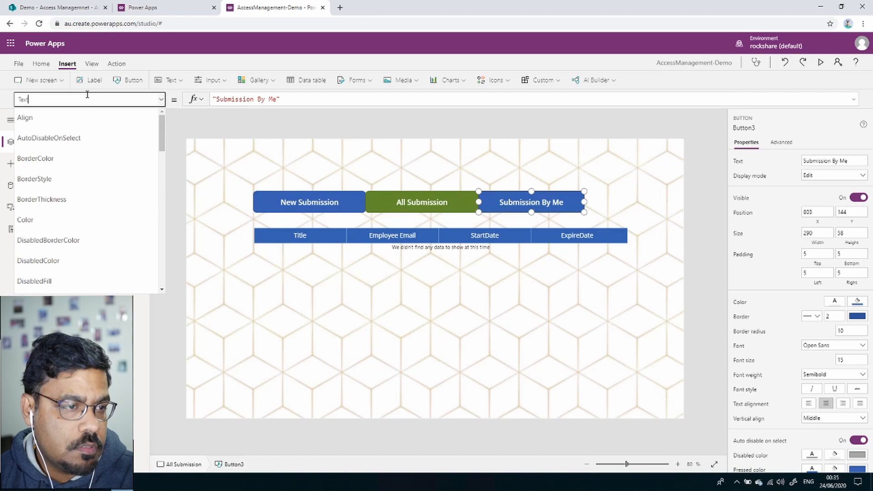
{"action": "key", "text": "BackSpace"}
{"action": "key", "text": "BackSpace"}
{"action": "key", "text": "BackSpace"}
{"action": "key", "text": "BackSpace"}
{"action": "type", "text": "On"}
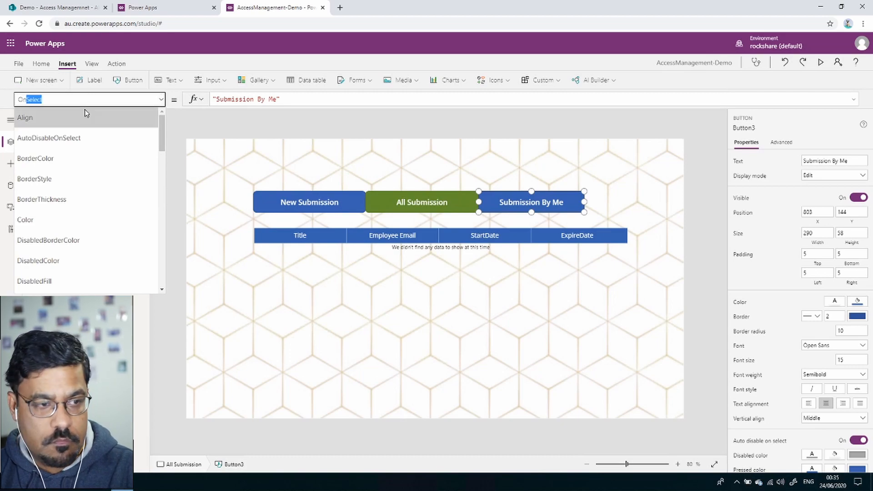
{"action": "type", "text": "Se"}
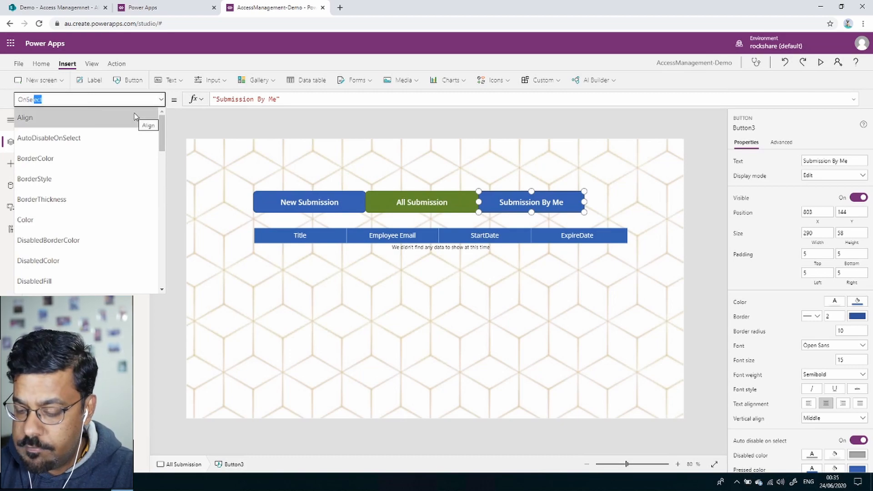
{"action": "type", "text": "lect"}
{"action": "double_click", "coordinate": [221, 98]}
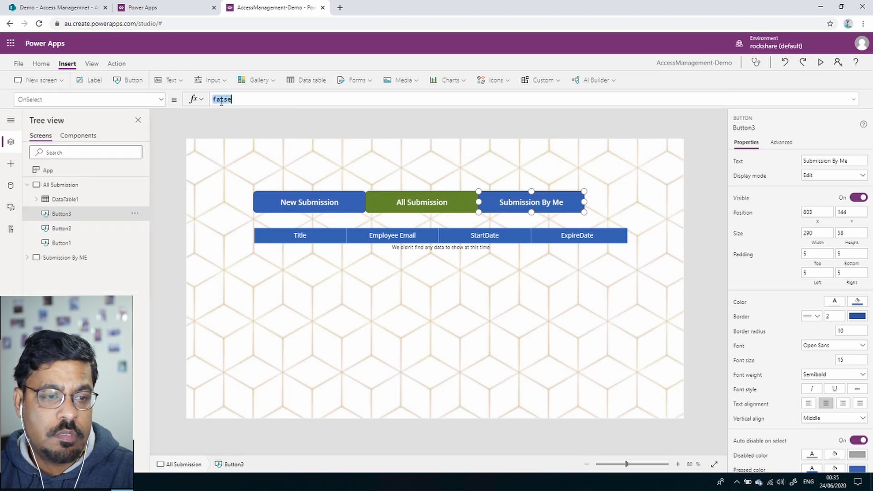
{"action": "type", "text": "Navig"}
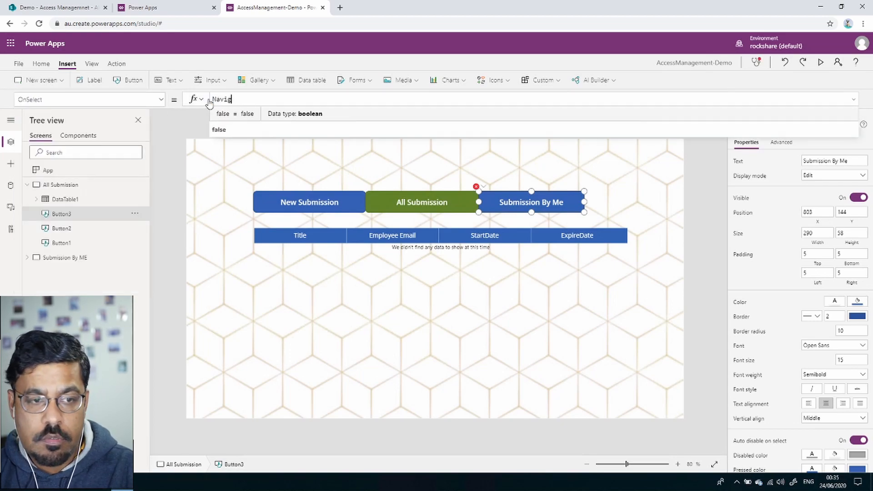
{"action": "type", "text": "ate("}
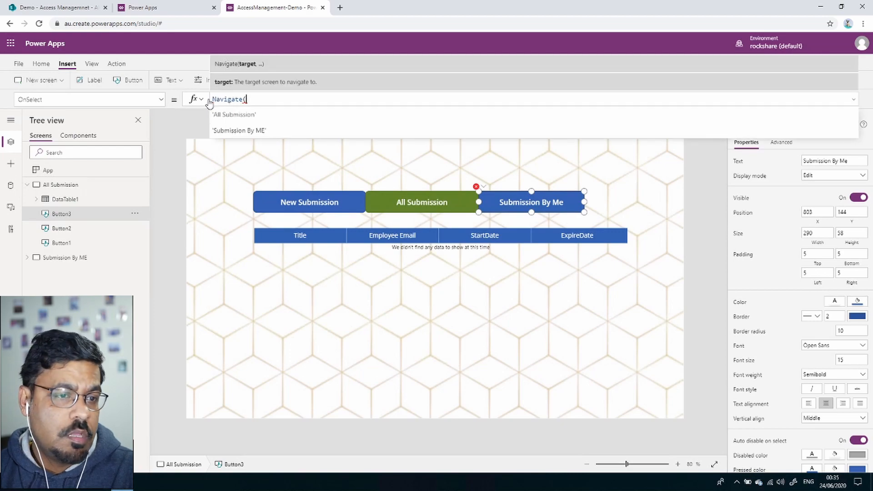
{"action": "left_click", "coordinate": [262, 131]}
{"action": "type", "text": ")"}
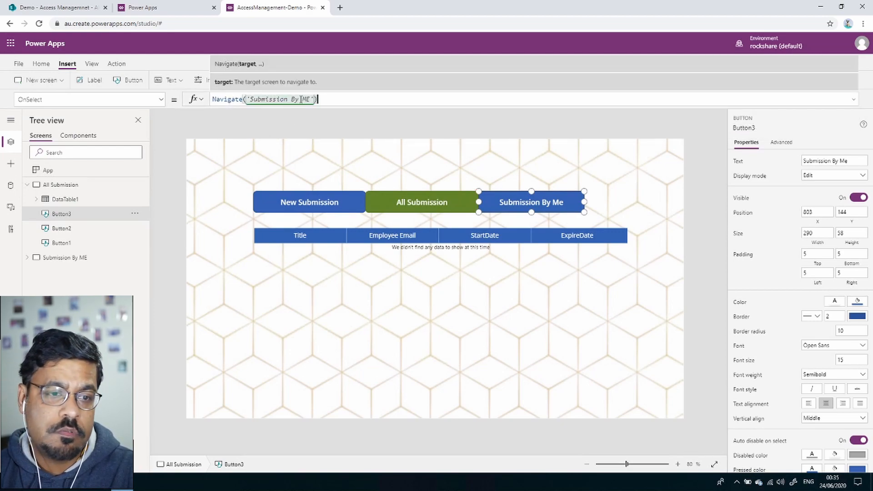
Switch to the Submission By ME screen and select its All Submission button.
{"action": "left_click", "coordinate": [535, 278]}
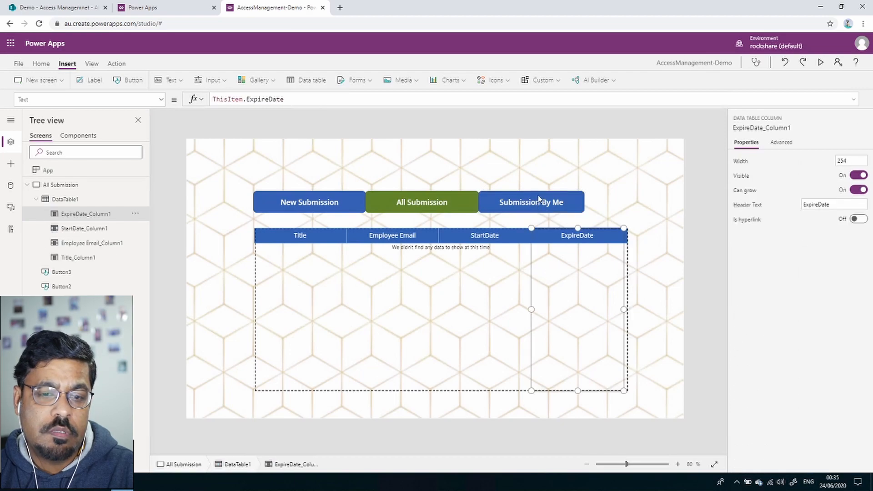
{"action": "left_click", "coordinate": [500, 208]}
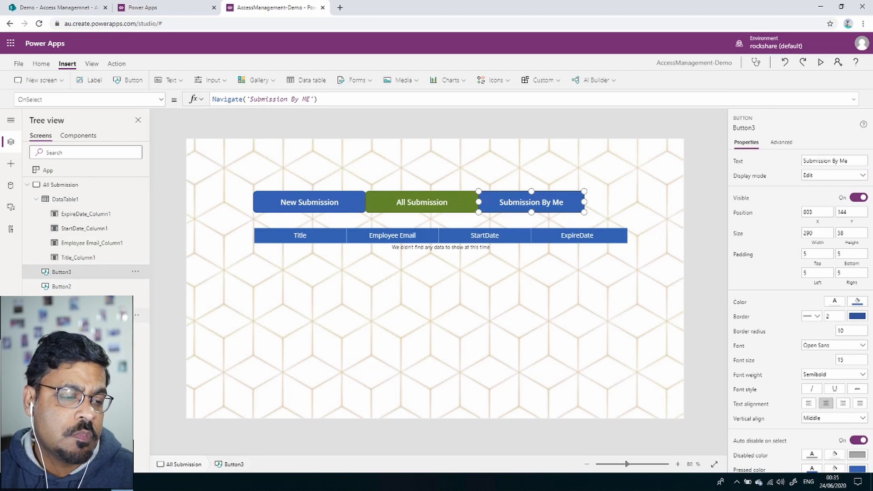
{"action": "left_click", "coordinate": [303, 202]}
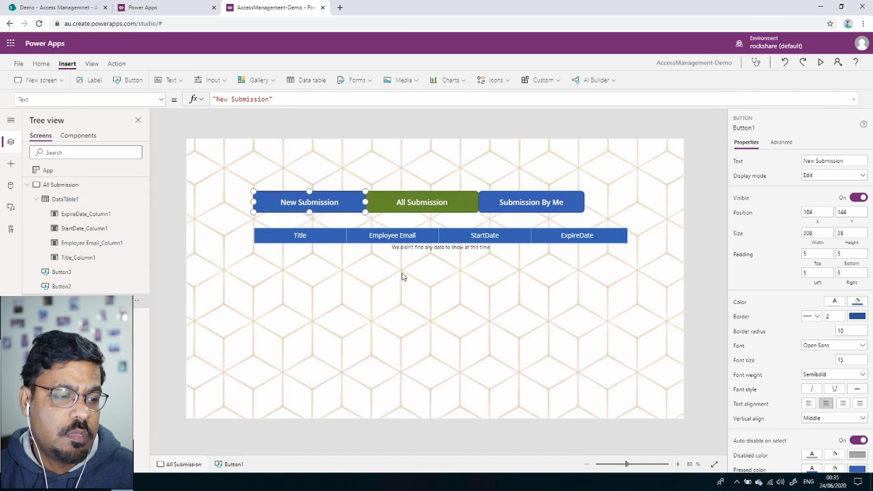
{"action": "left_click", "coordinate": [68, 315]}
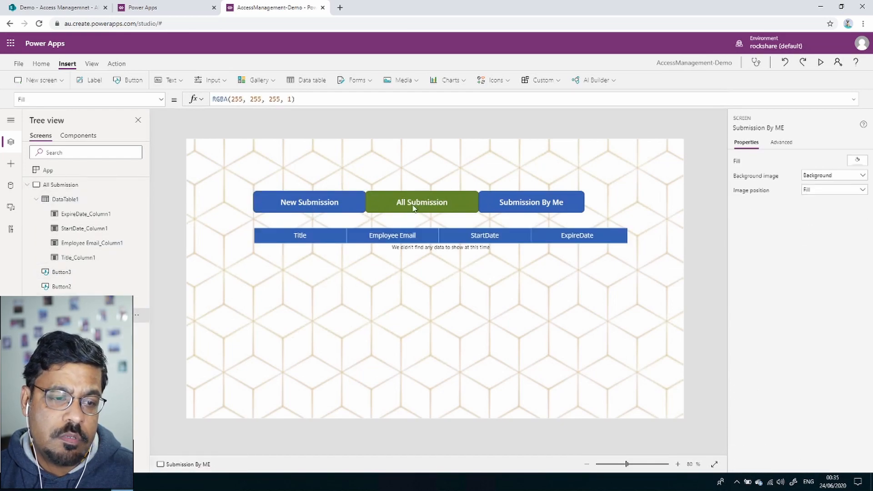
{"action": "left_click", "coordinate": [397, 206]}
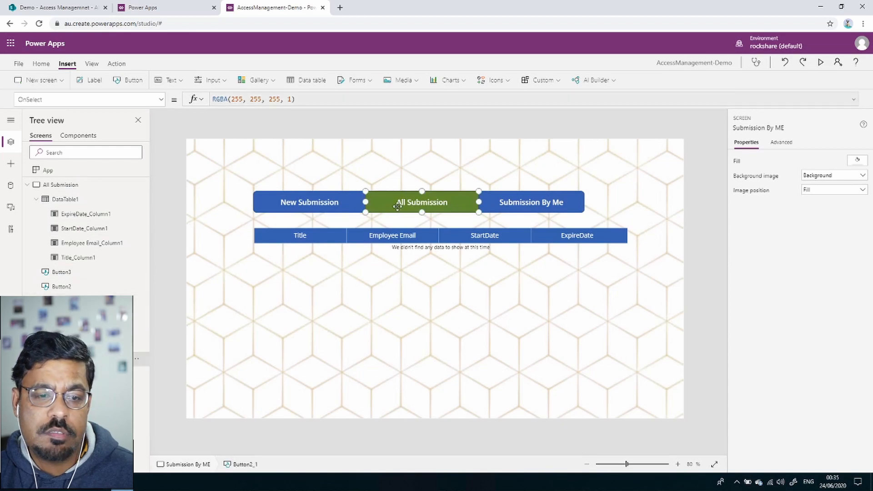
Change the All Submission button's fill to the lighter theme blue.
{"action": "left_click", "coordinate": [857, 302]}
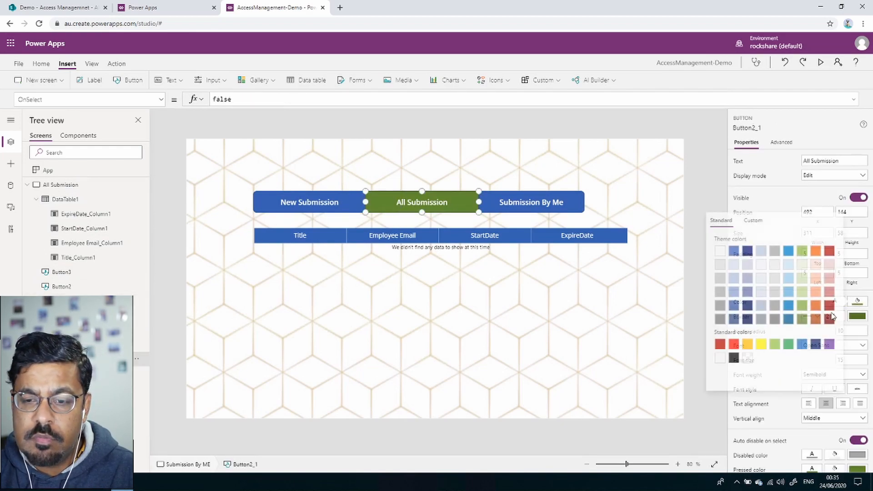
{"action": "left_click", "coordinate": [732, 305]}
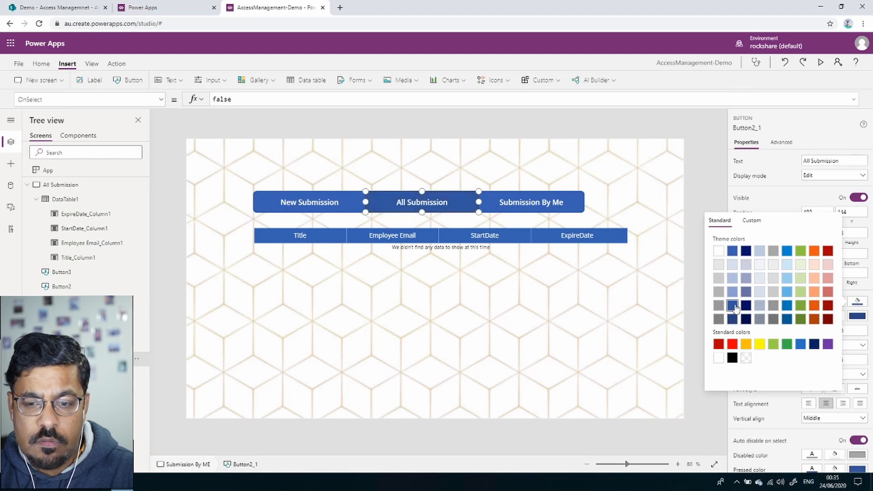
{"action": "left_click", "coordinate": [733, 252]}
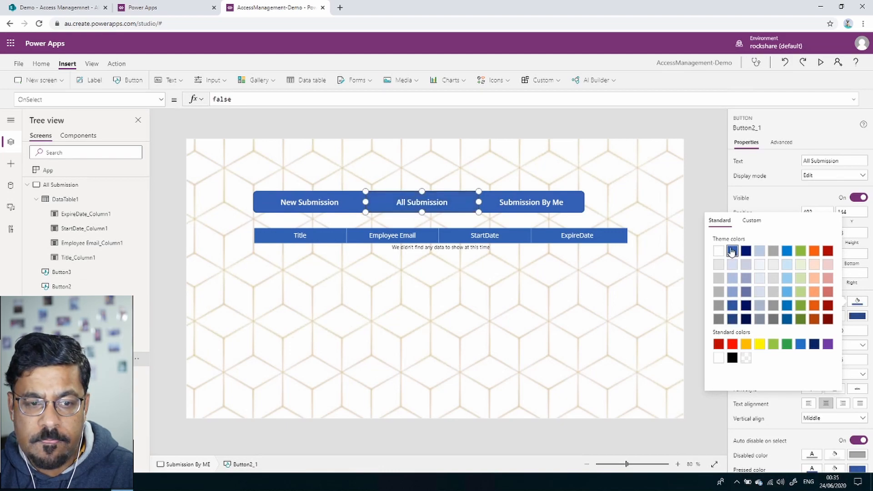
{"action": "left_click", "coordinate": [651, 191]}
{"action": "left_click", "coordinate": [649, 190]}
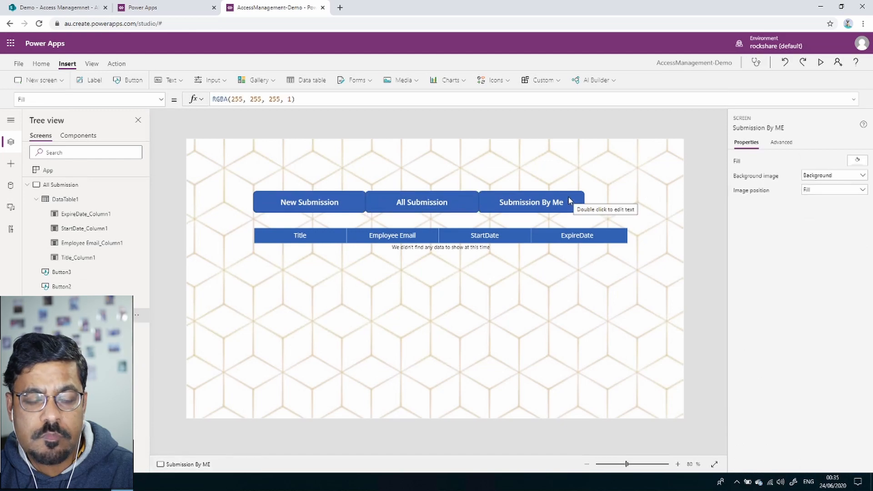
Give the Submission By Me button a dark green fill.
{"action": "left_click", "coordinate": [572, 199]}
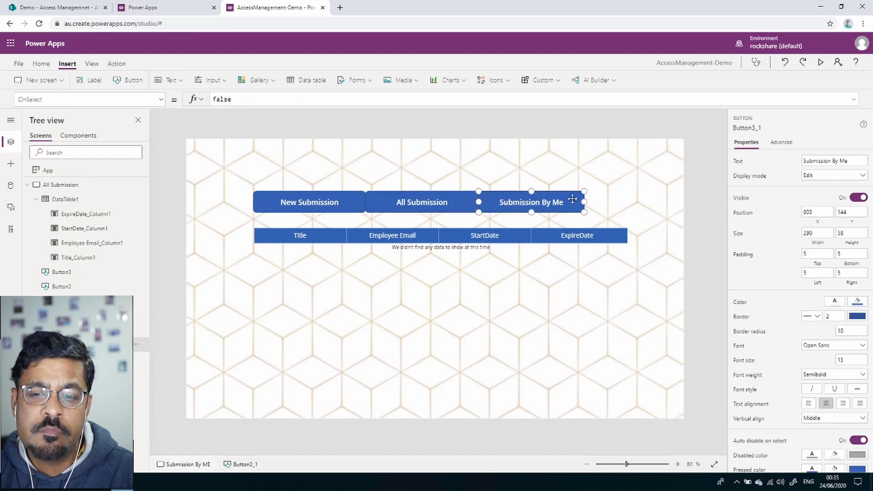
{"action": "left_click", "coordinate": [857, 302]}
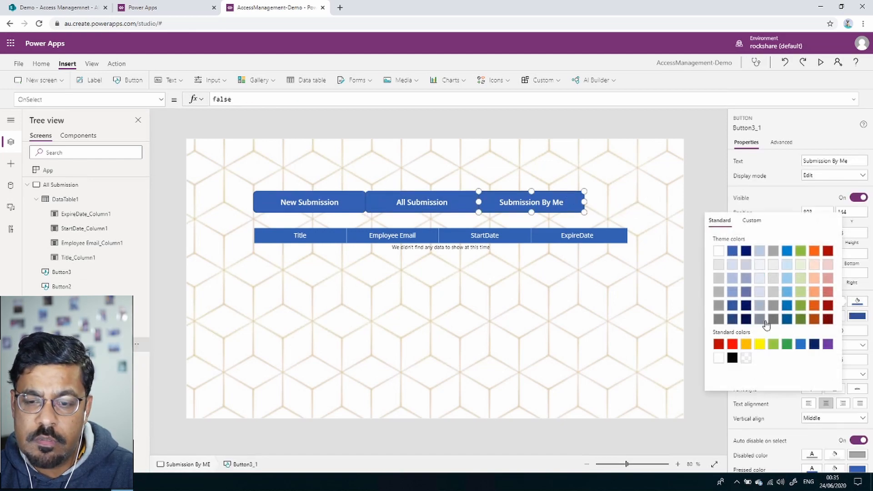
{"action": "left_click", "coordinate": [800, 319]}
{"action": "left_click", "coordinate": [623, 167]}
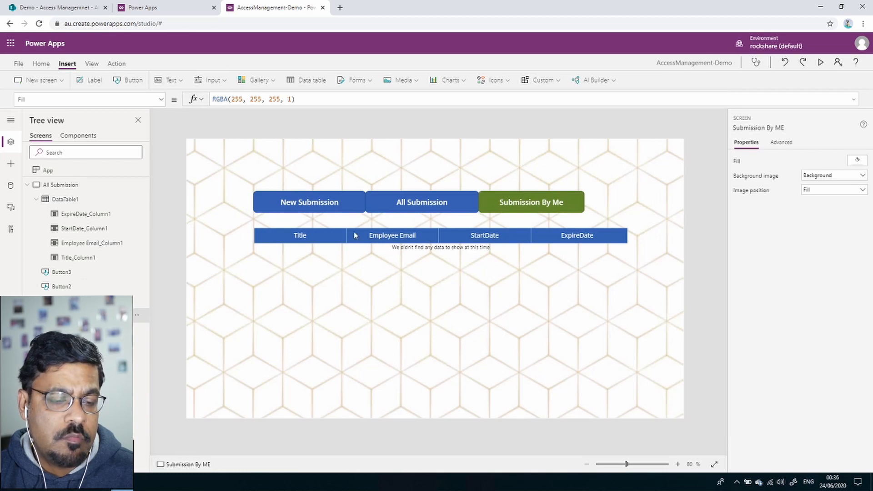
Select the copied data table DataTable1_1 and choose its Items property for editing.
{"action": "left_click", "coordinate": [497, 303]}
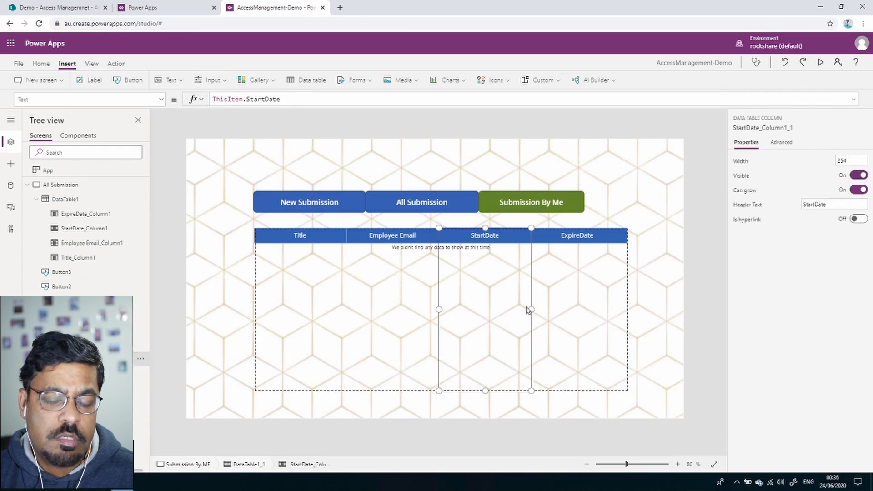
{"action": "left_click", "coordinate": [625, 313]}
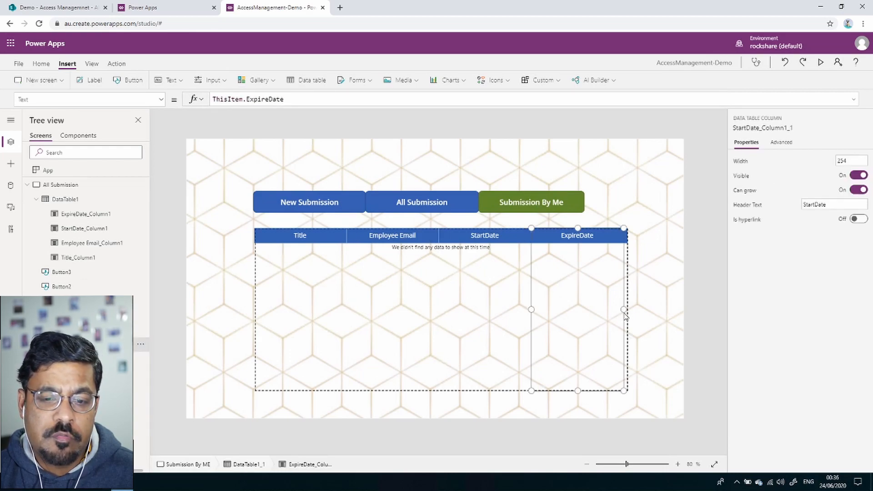
{"action": "left_click", "coordinate": [262, 390]}
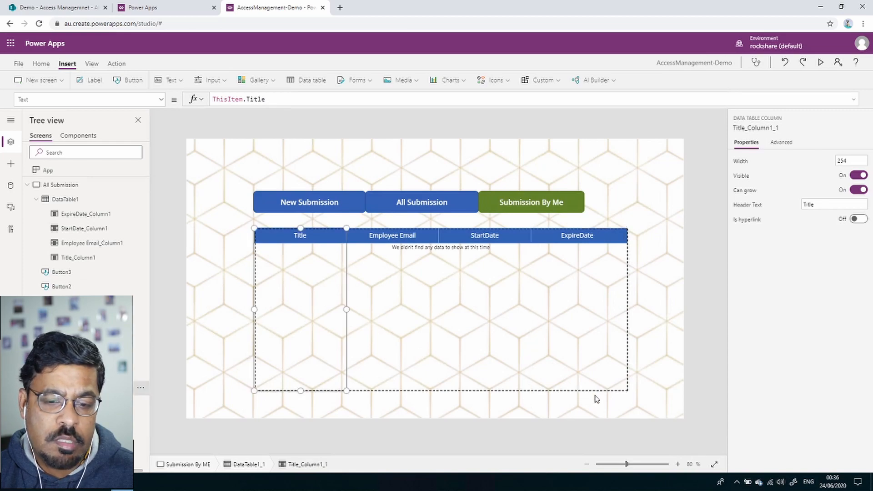
{"action": "left_click", "coordinate": [628, 391]}
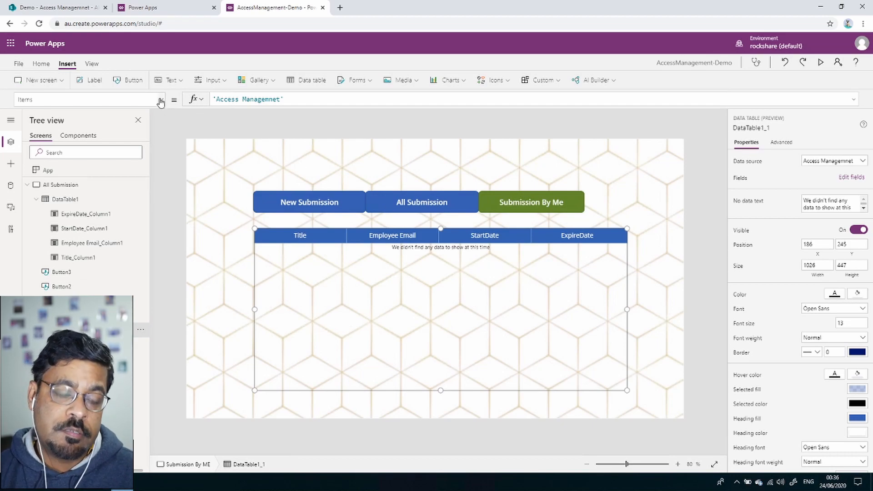
{"action": "left_click", "coordinate": [162, 101]}
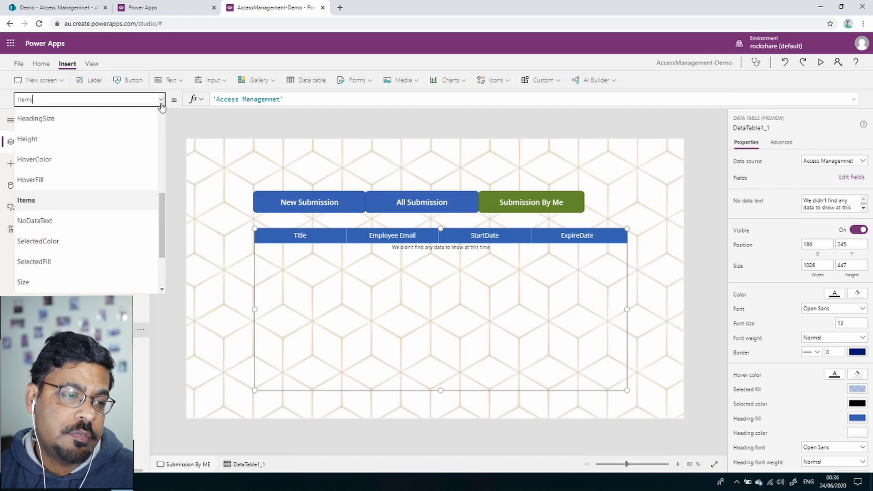
{"action": "mouse_move", "coordinate": [164, 215]}
{"action": "left_mouse_down"}
{"action": "mouse_move", "coordinate": [161, 255]}
{"action": "mouse_move", "coordinate": [164, 193]}
{"action": "mouse_move", "coordinate": [165, 209]}
{"action": "left_mouse_up"}
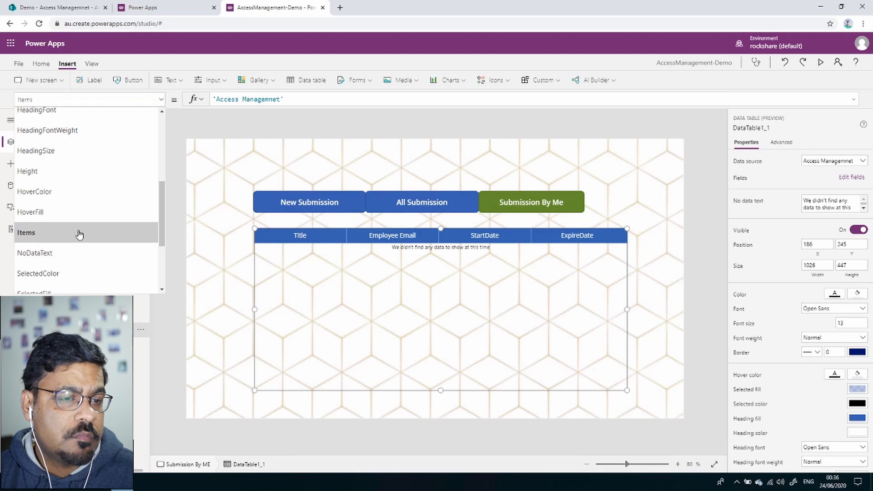
{"action": "left_click", "coordinate": [81, 234]}
Begin the Items formula as Filter('Access Managemnet', and undo a mistaken Created By insert.
{"action": "left_click", "coordinate": [213, 98]}
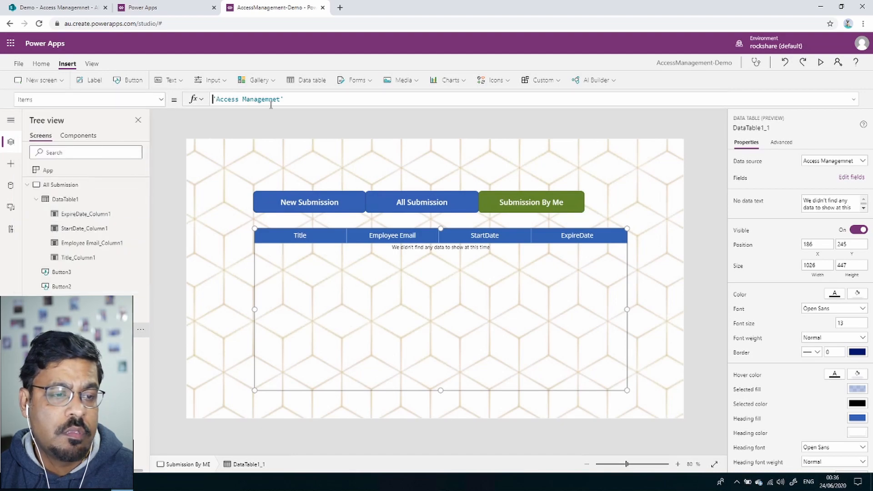
{"action": "type", "text": "Filt"}
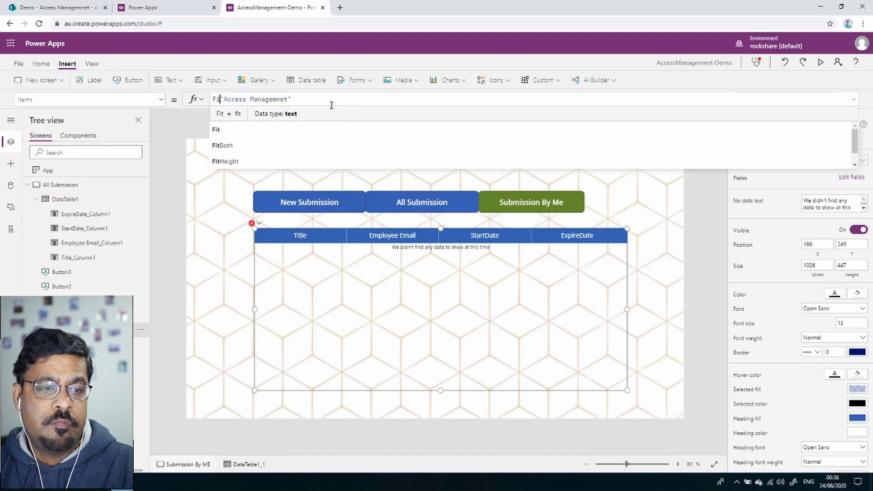
{"action": "type", "text": "er"}
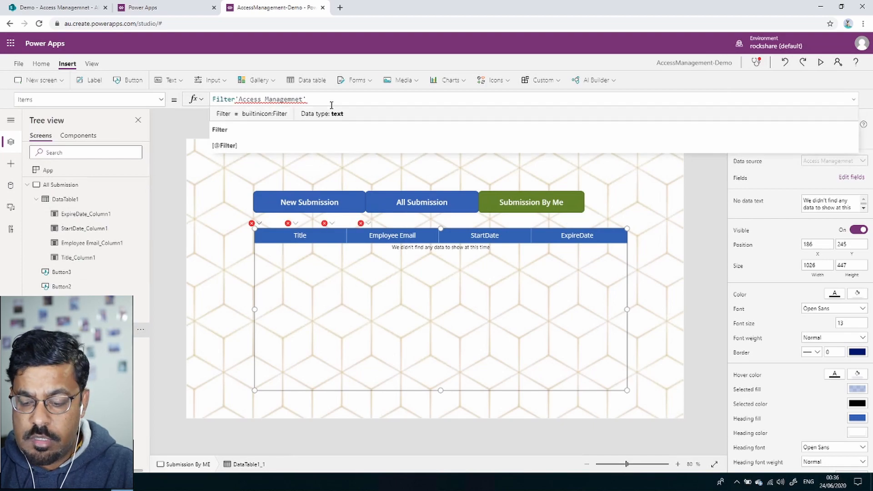
{"action": "type", "text": "("}
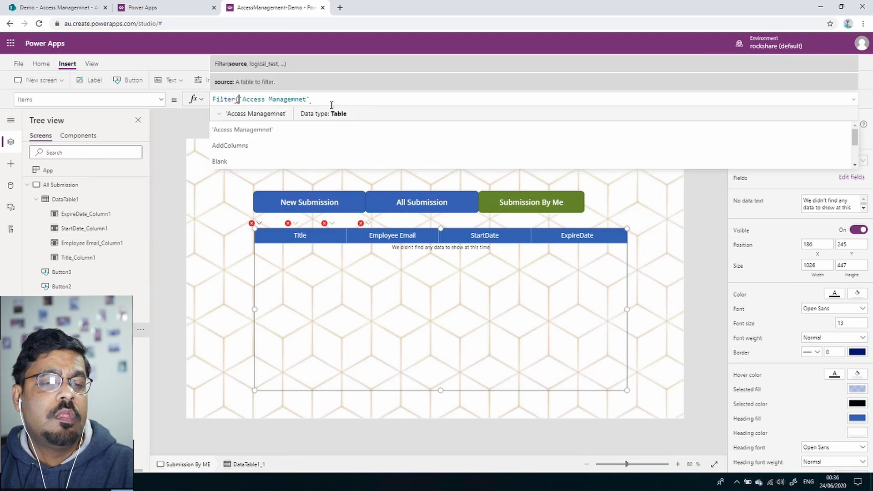
{"action": "key", "text": "Right"}
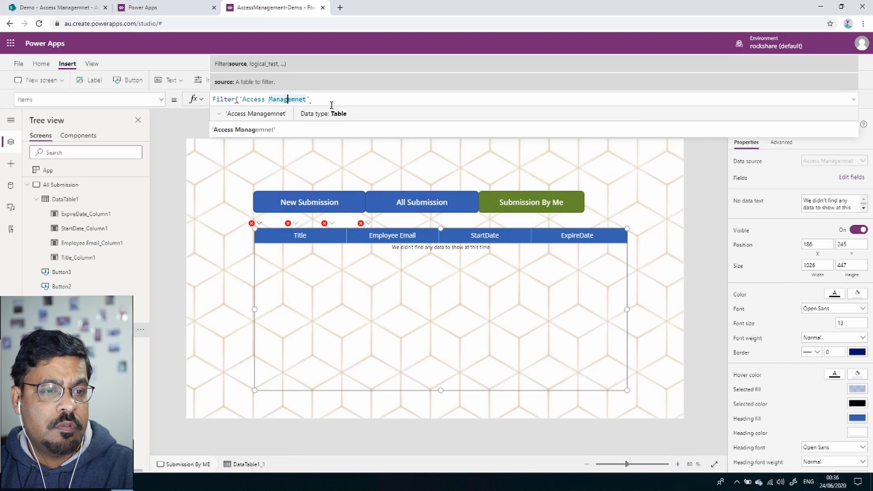
{"action": "key", "text": "End"}
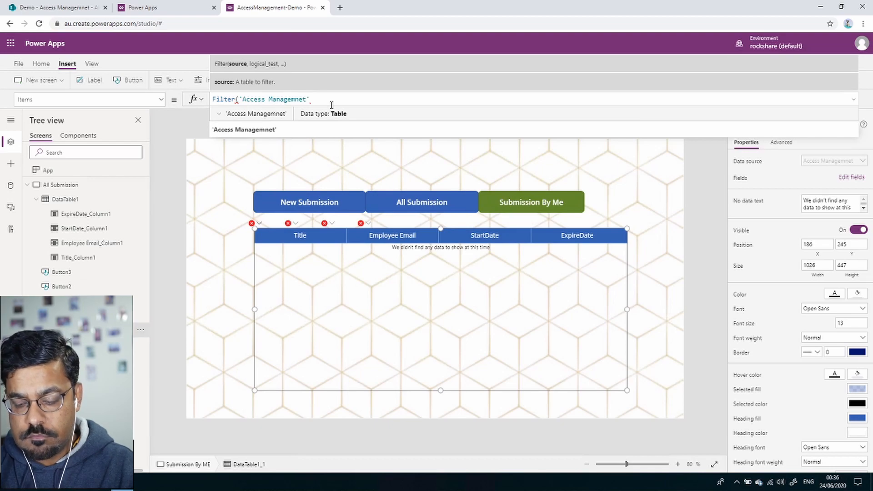
{"action": "type", "text": ","}
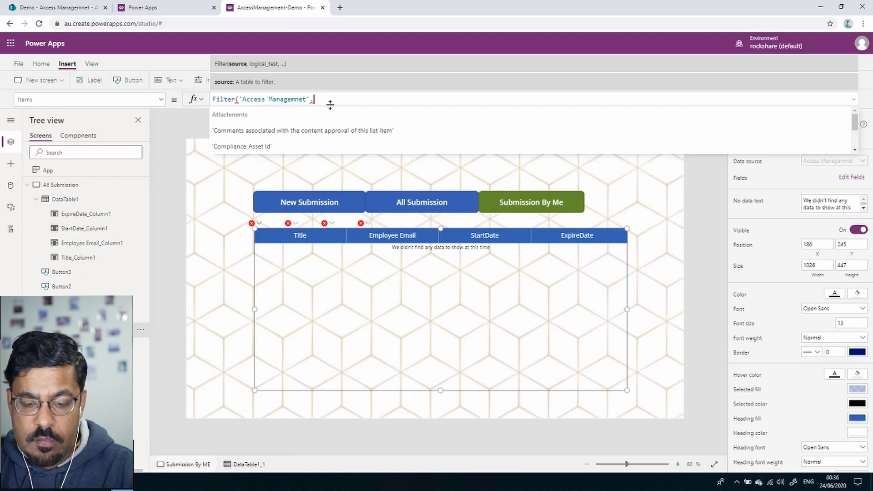
{"action": "type", "text": "cre"}
{"action": "key", "text": "Down"}
{"action": "key", "text": "Down"}
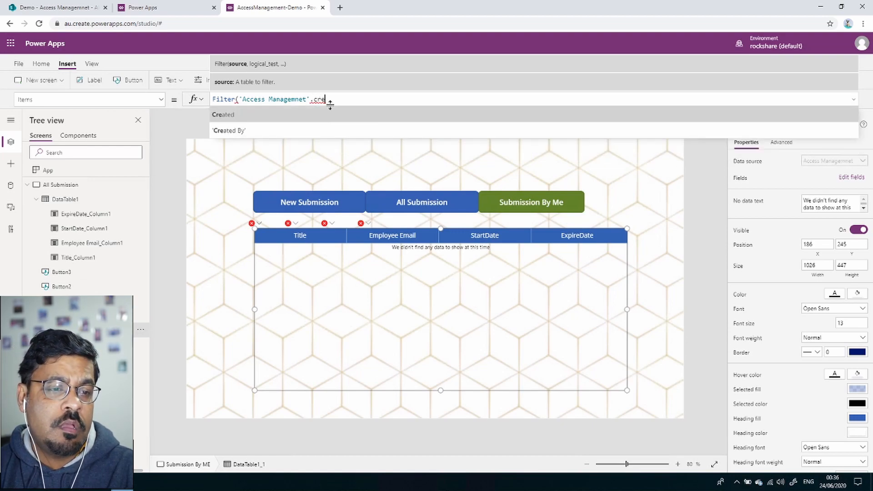
{"action": "key", "text": "Return"}
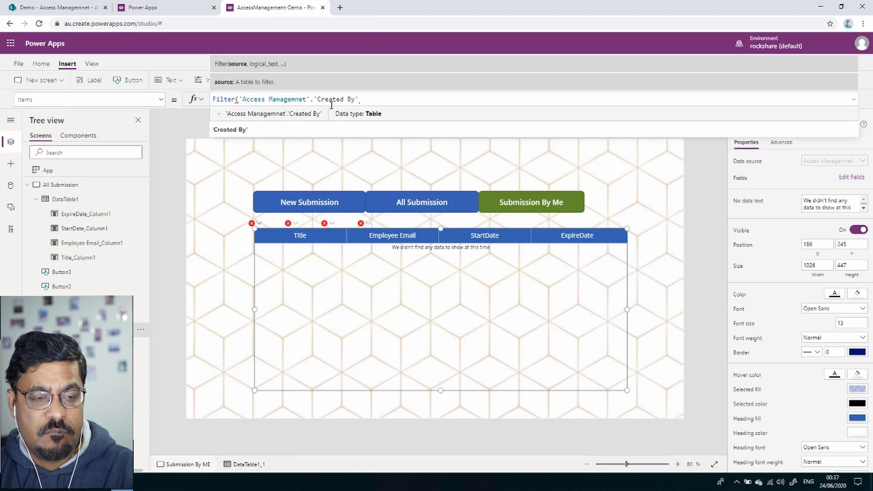
{"action": "key", "text": "BackSpace"}
{"action": "key", "text": "BackSpace"}
{"action": "key", "text": "BackSpace"}
{"action": "key", "text": "BackSpace"}
{"action": "key", "text": "BackSpace"}
{"action": "key", "text": "BackSpace"}
{"action": "key", "text": "BackSpace"}
{"action": "key", "text": "BackSpace"}
{"action": "key", "text": "BackSpace"}
{"action": "key", "text": "BackSpace"}
{"action": "key", "text": "BackSpace"}
{"action": "key", "text": "BackSpace"}
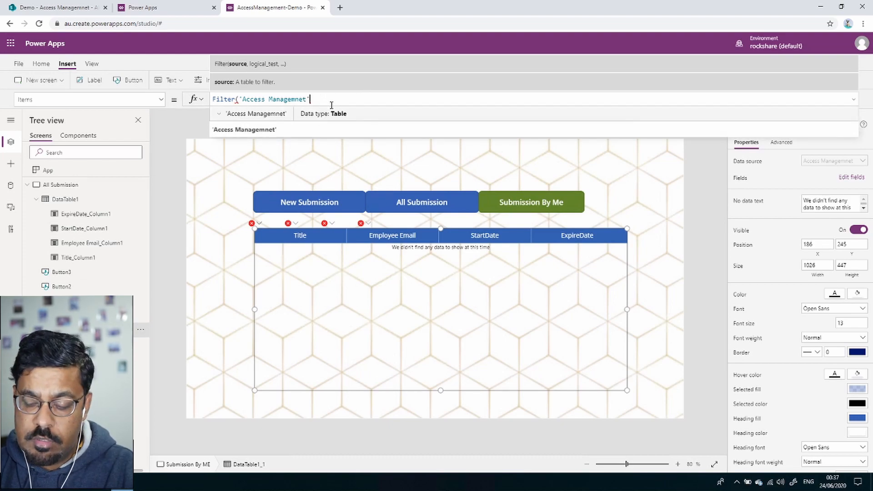
{"action": "key", "text": "BackSpace"}
{"action": "type", "text": ","}
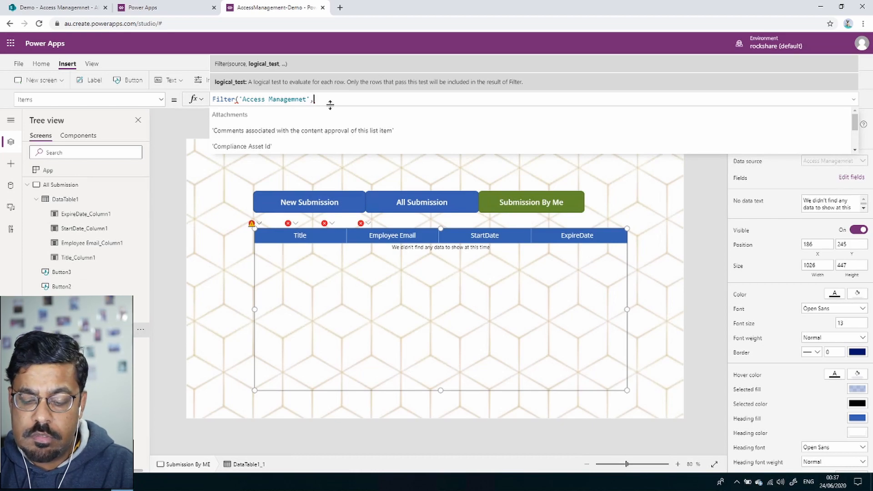
Complete the filter condition 'Created By'.Email=User().Email and commit the formula.
{"action": "type", "text": "crea"}
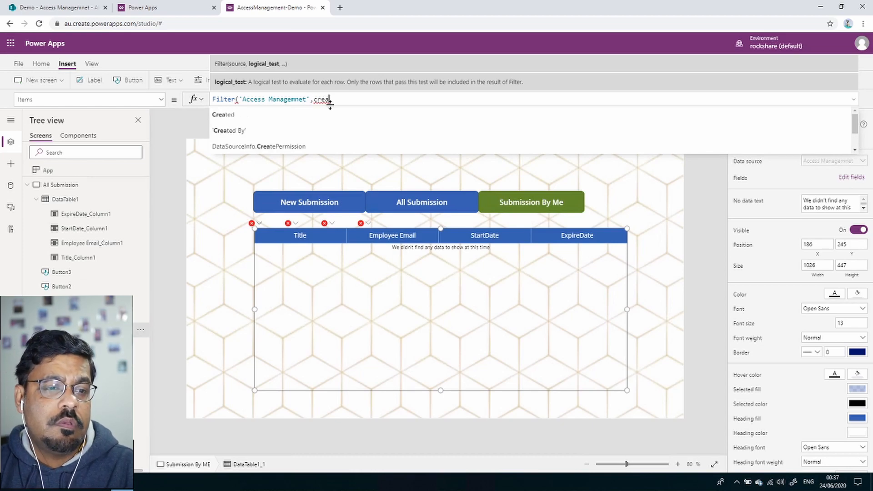
{"action": "key", "text": "Down"}
{"action": "key", "text": "Down"}
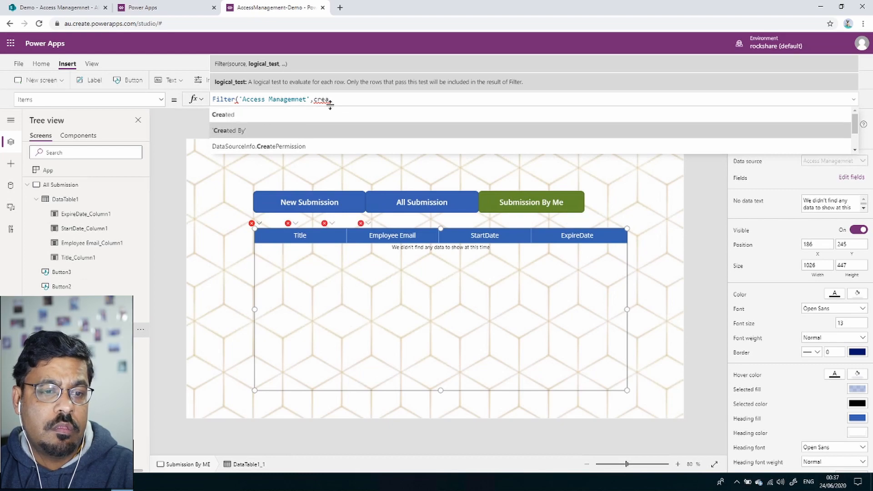
{"action": "key", "text": "Tab"}
{"action": "type", "text": "."}
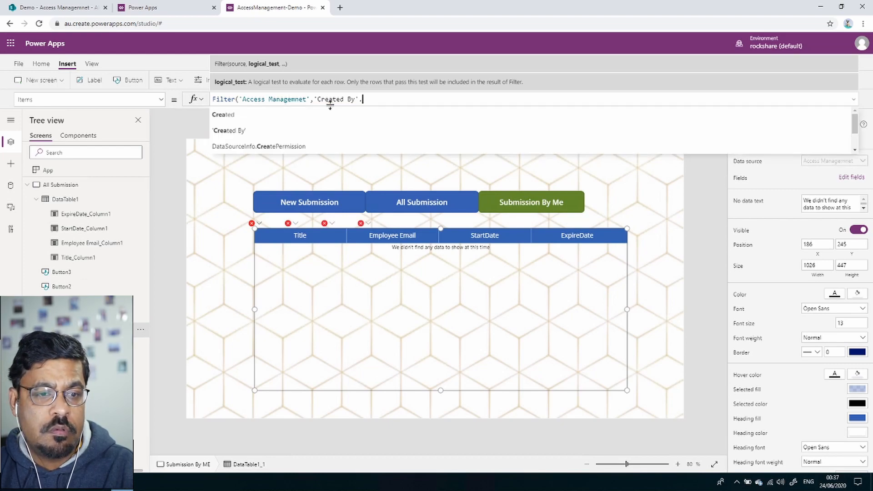
{"action": "type", "text": "ema"}
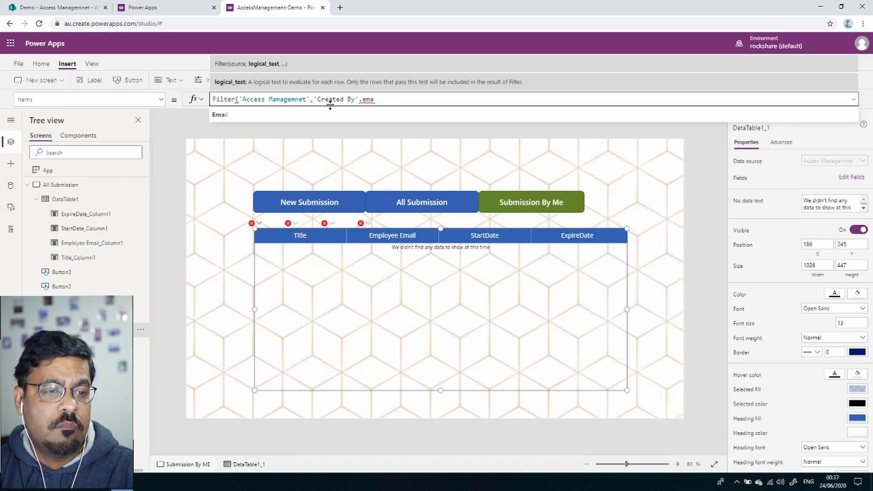
{"action": "left_click", "coordinate": [322, 116]}
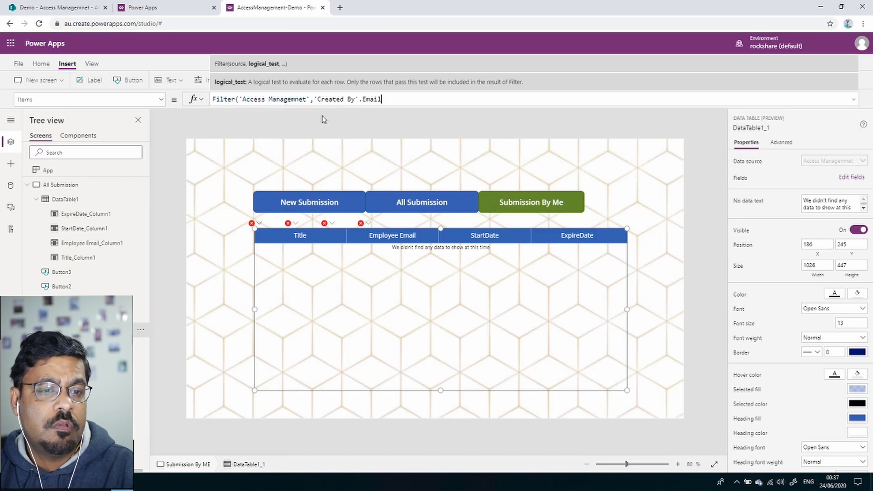
{"action": "type", "text": "="}
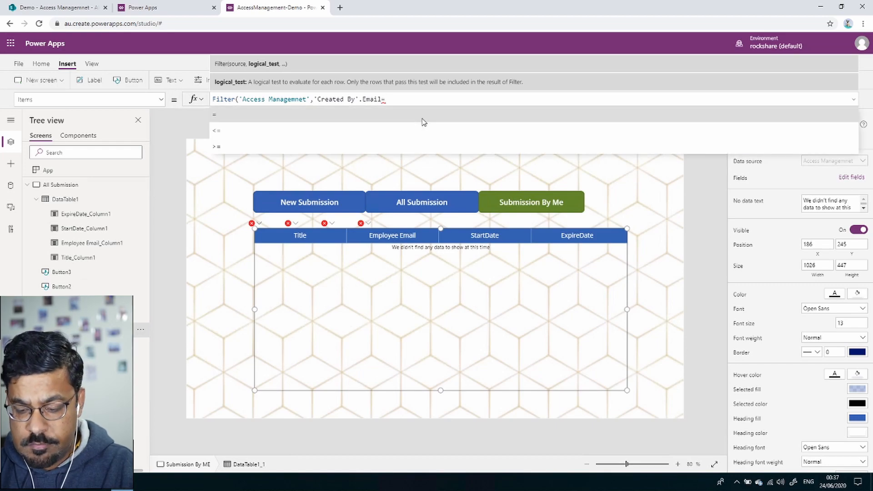
{"action": "type", "text": "user"}
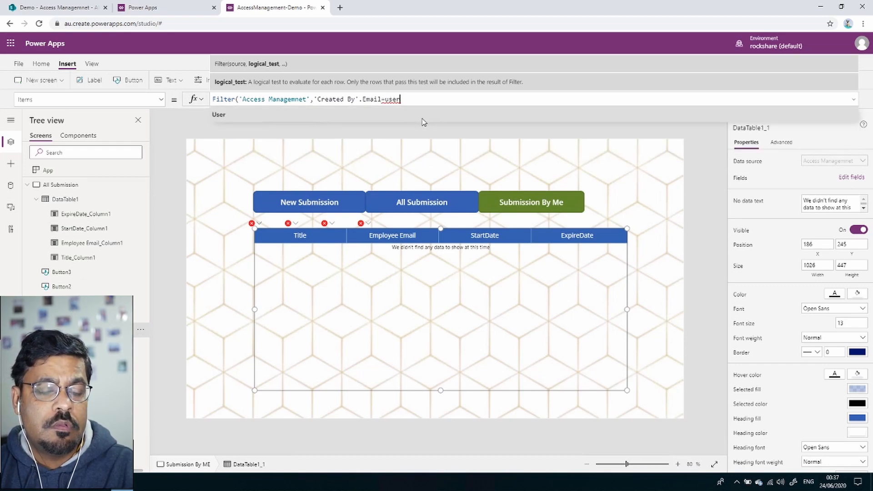
{"action": "left_click", "coordinate": [423, 119]}
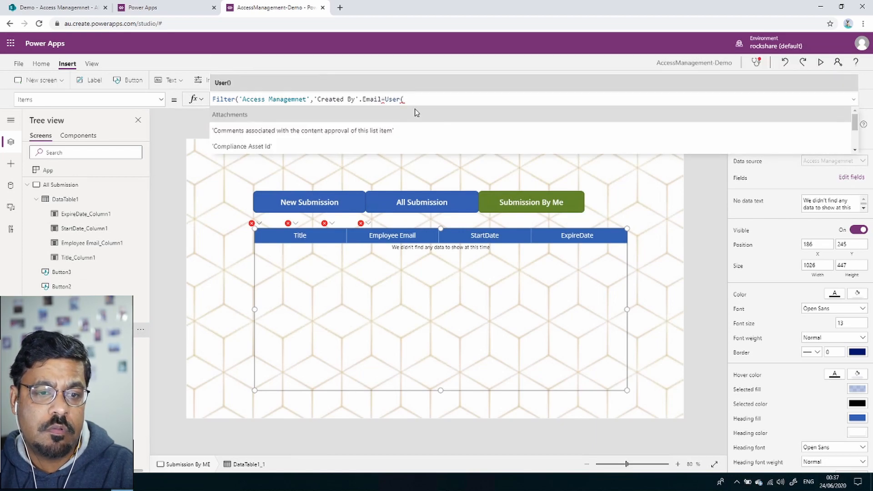
{"action": "key", "text": "BackSpace"}
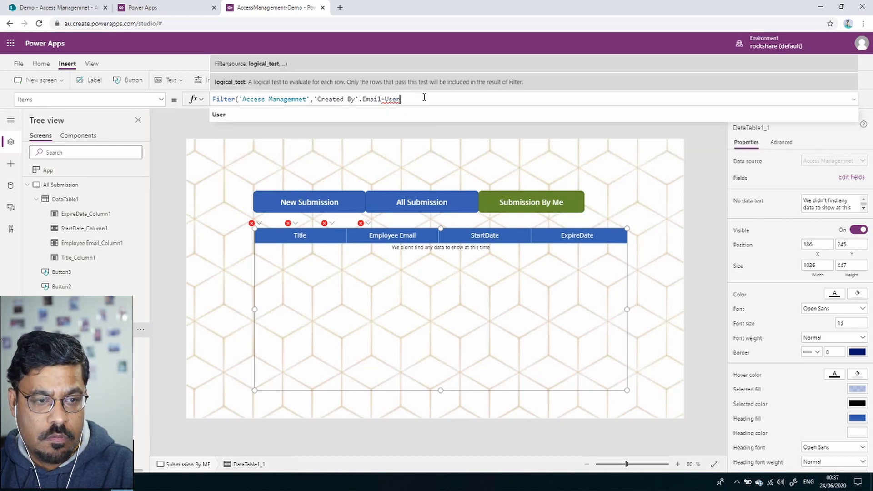
{"action": "type", "text": "."}
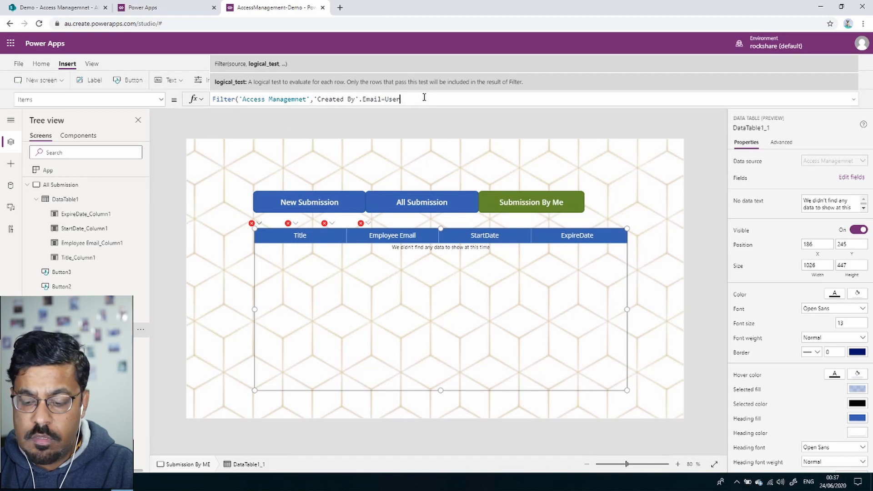
{"action": "type", "text": "().e"}
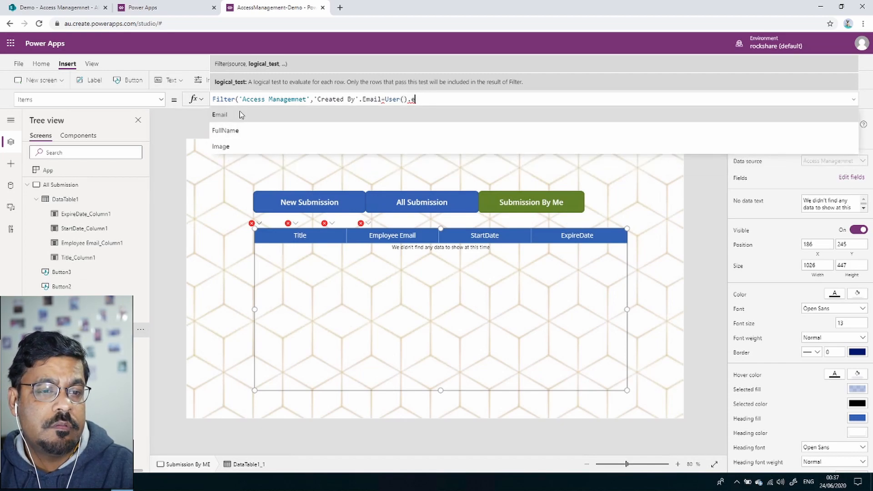
{"action": "key", "text": "Tab"}
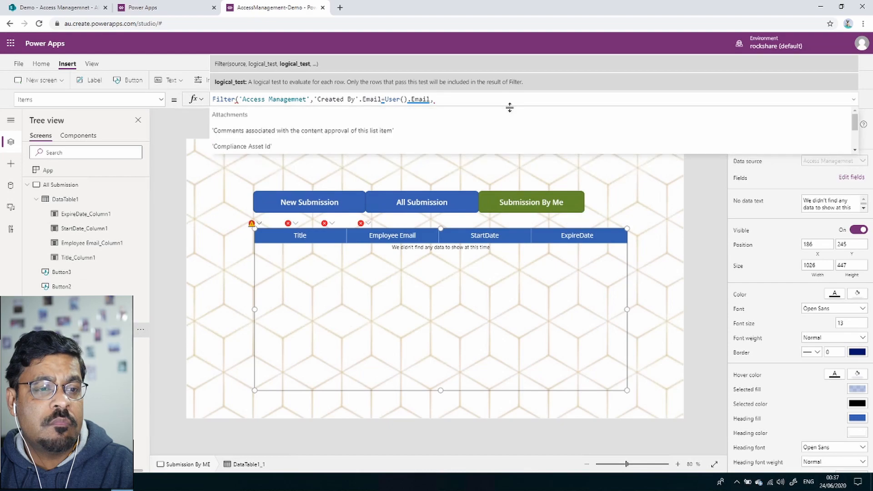
{"action": "key", "text": "BackSpace"}
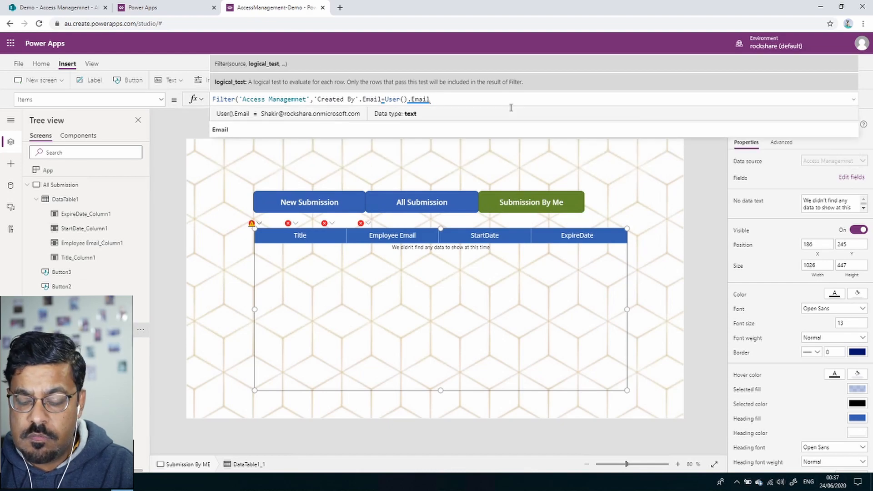
{"action": "type", "text": ")"}
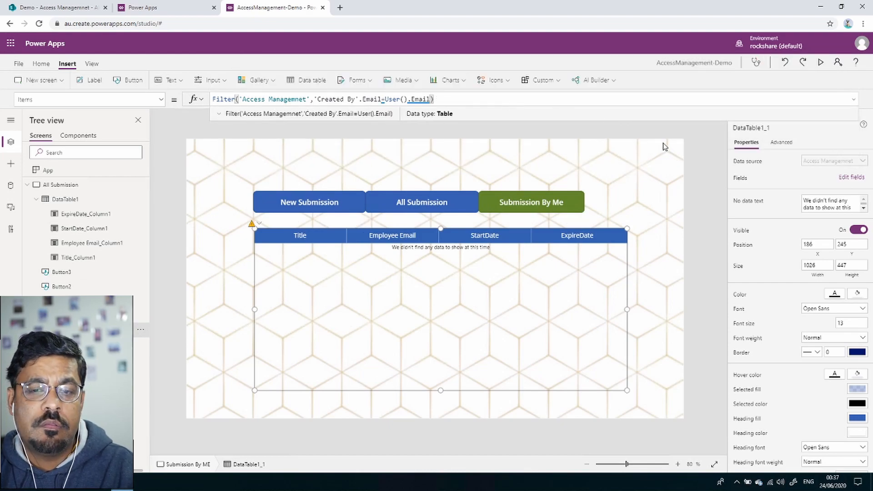
{"action": "left_click", "coordinate": [647, 150]}
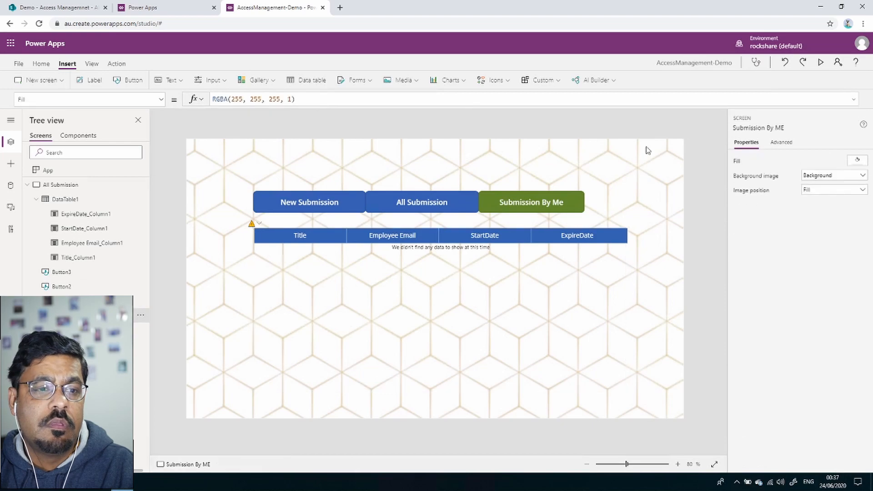
Duplicate the Submission By ME screen and select the copied data table on it.
{"action": "left_click", "coordinate": [430, 293]}
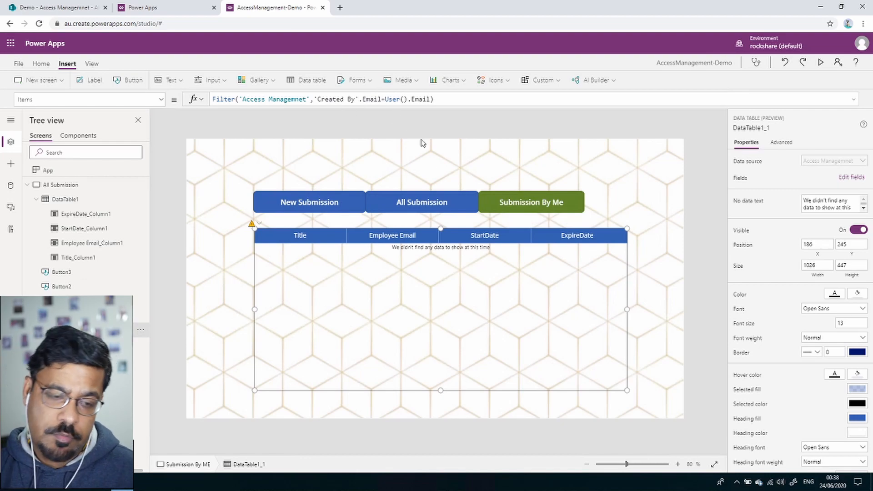
{"action": "left_click", "coordinate": [27, 184]}
{"action": "left_click", "coordinate": [27, 199]}
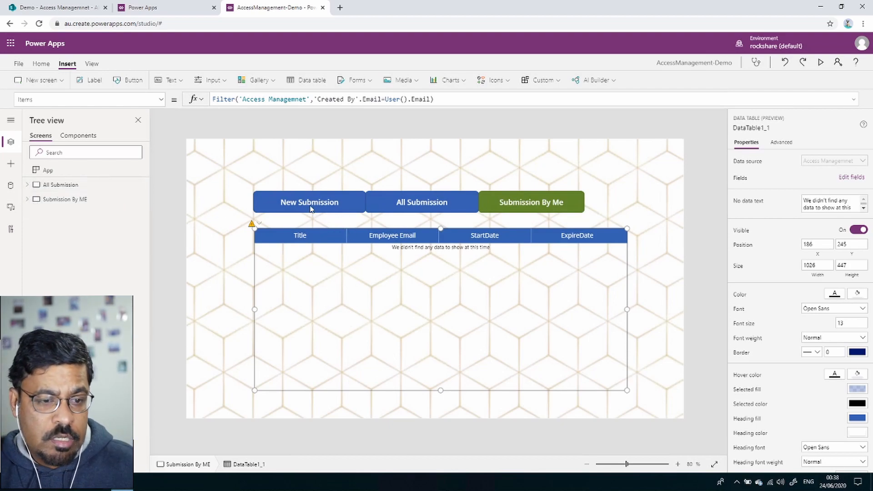
{"action": "left_click", "coordinate": [136, 201]}
{"action": "key", "text": "Escape"}
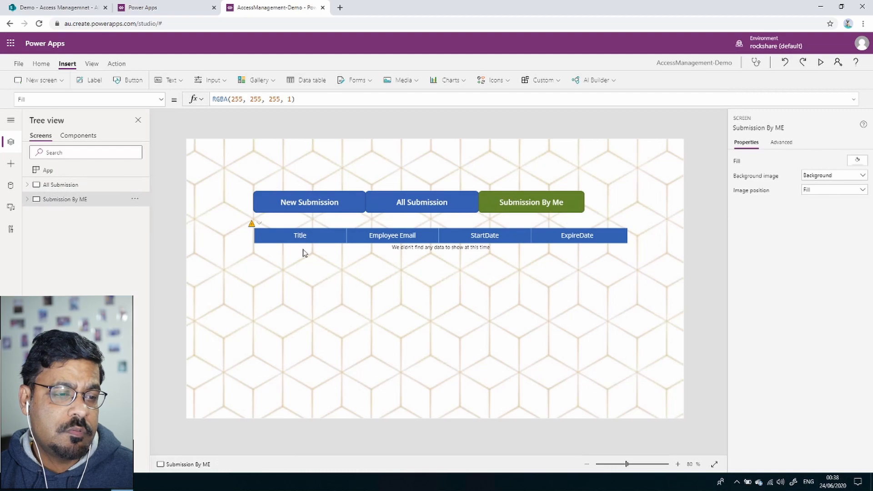
{"action": "left_click", "coordinate": [459, 279]}
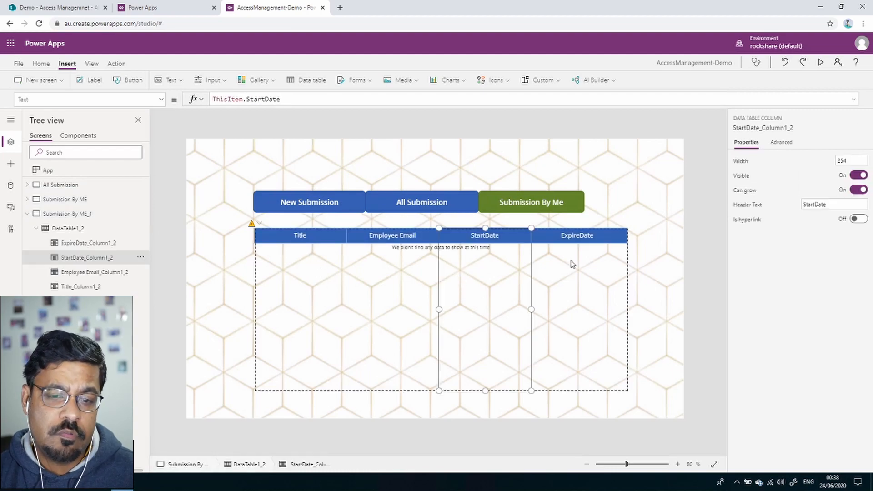
{"action": "left_click", "coordinate": [626, 257]}
Delete the copied data table and rename the copied screen to New Submission.
{"action": "key", "text": "Delete"}
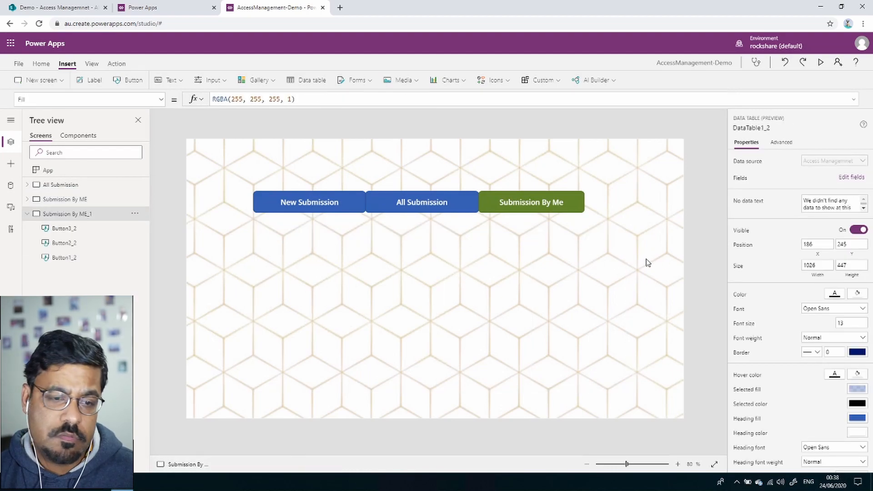
{"action": "left_click", "coordinate": [134, 213]}
{"action": "left_click", "coordinate": [159, 272]}
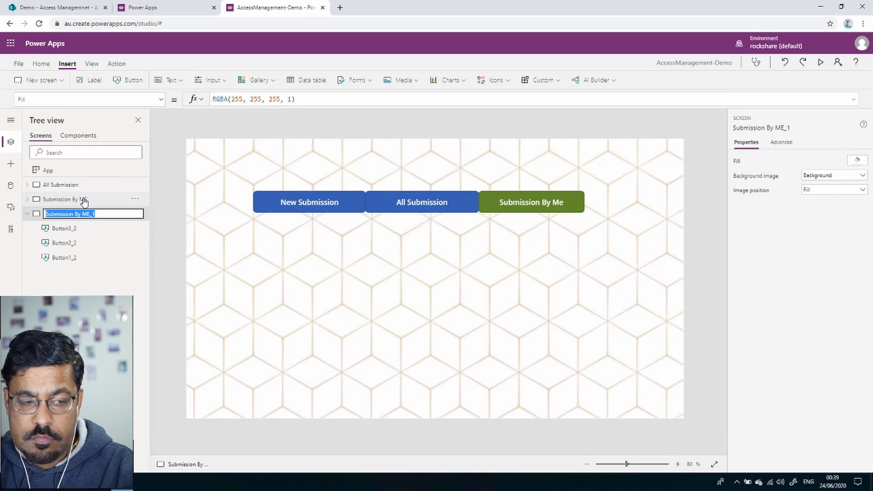
{"action": "type", "text": "New"}
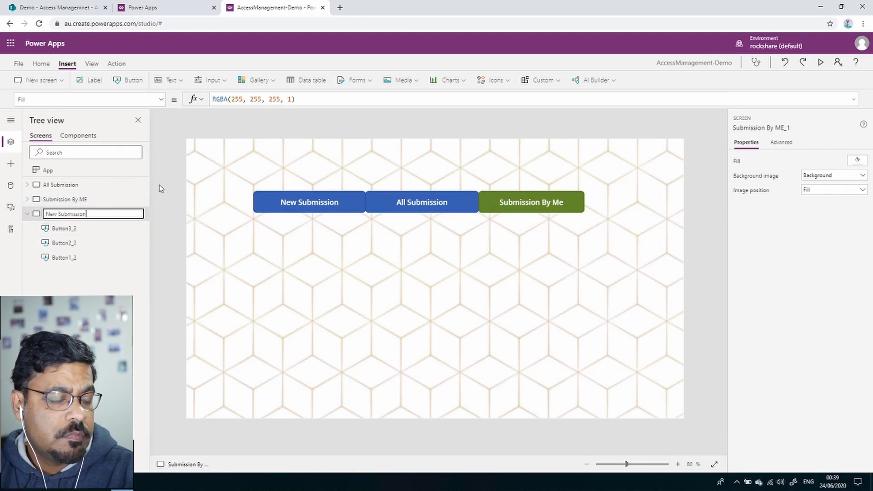
{"action": "key", "text": "Return"}
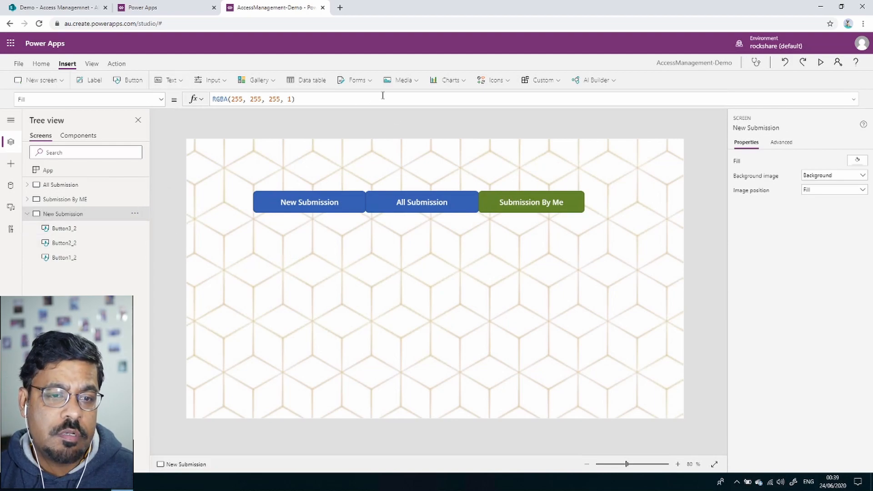
{"action": "left_click", "coordinate": [369, 81]}
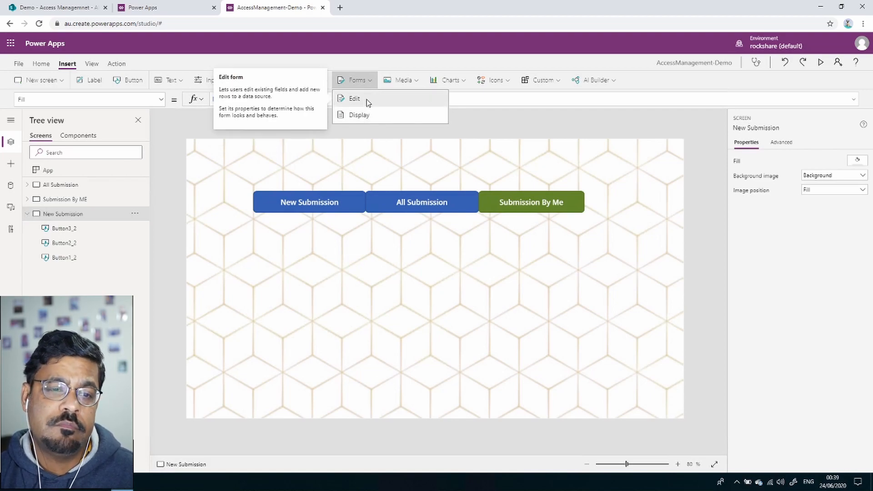
Insert edit form Form1 below the navigation buttons and resize it to 972 by 448.
{"action": "left_click", "coordinate": [368, 102]}
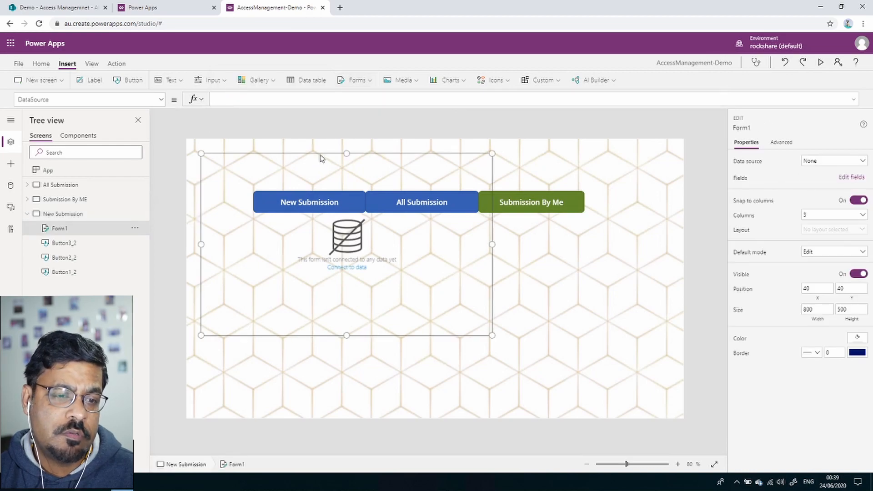
{"action": "left_click_drag", "start_coordinate": [321, 158], "coordinate": [377, 219]}
{"action": "left_click_drag", "start_coordinate": [544, 401], "coordinate": [600, 385]}
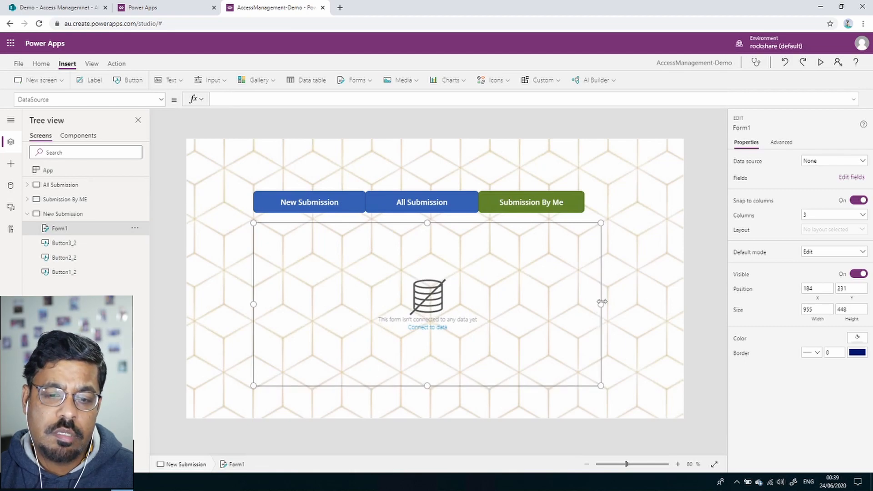
{"action": "left_click_drag", "start_coordinate": [604, 308], "coordinate": [610, 307]}
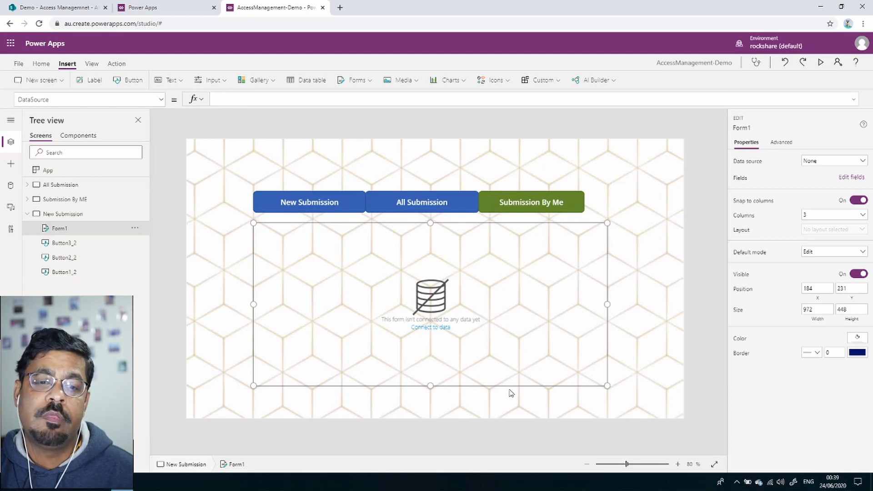
Bind Form1 to Access Managemnet, delete its Attachments card, and shorten it to height 415.
{"action": "left_click", "coordinate": [841, 163]}
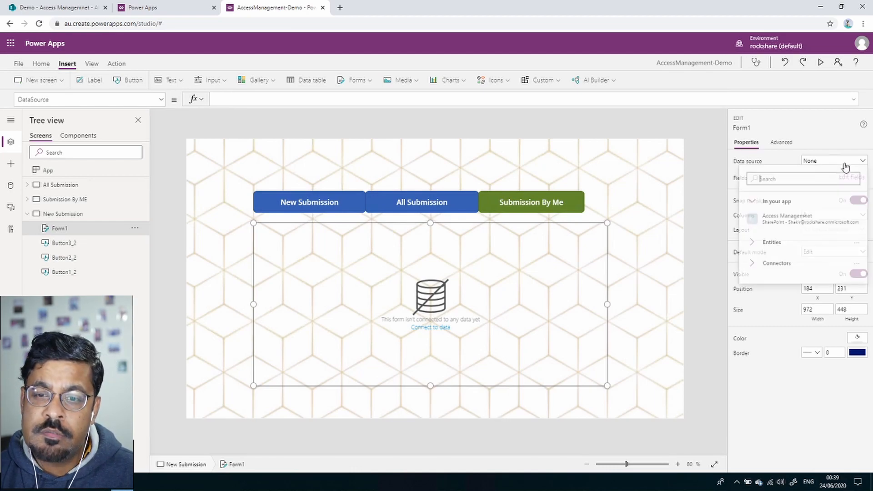
{"action": "left_click", "coordinate": [791, 220]}
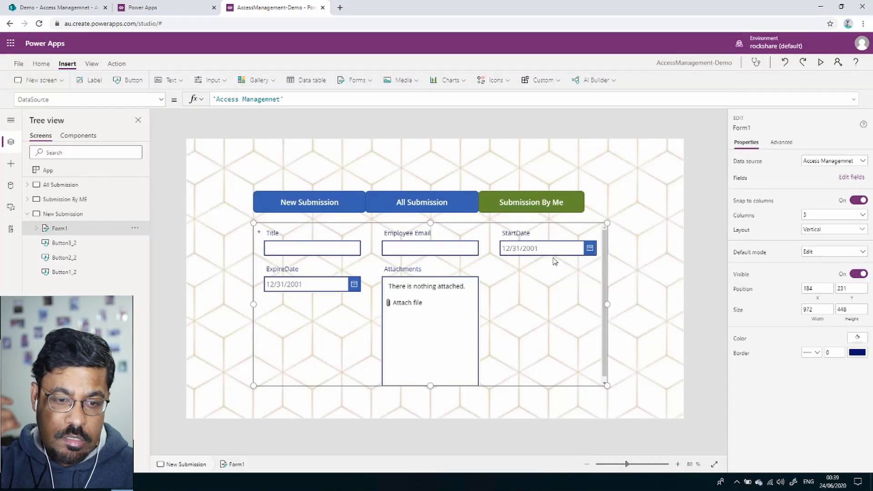
{"action": "left_click", "coordinate": [475, 303]}
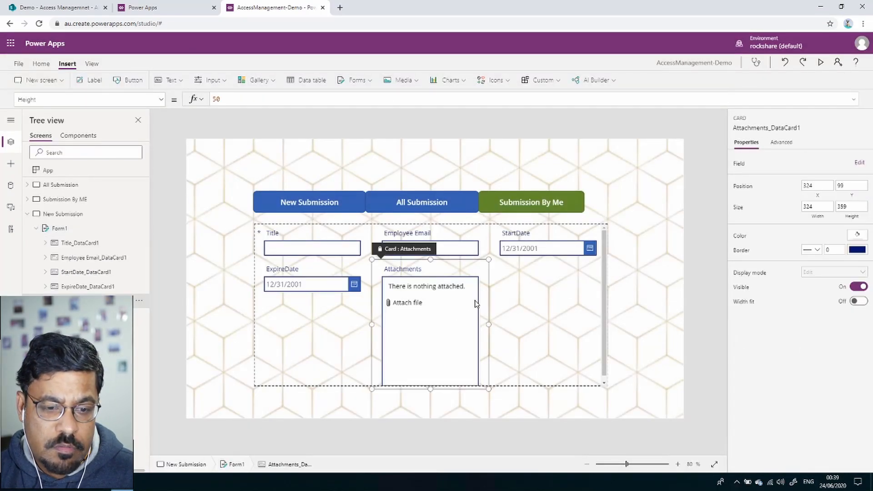
{"action": "key", "text": "Delete"}
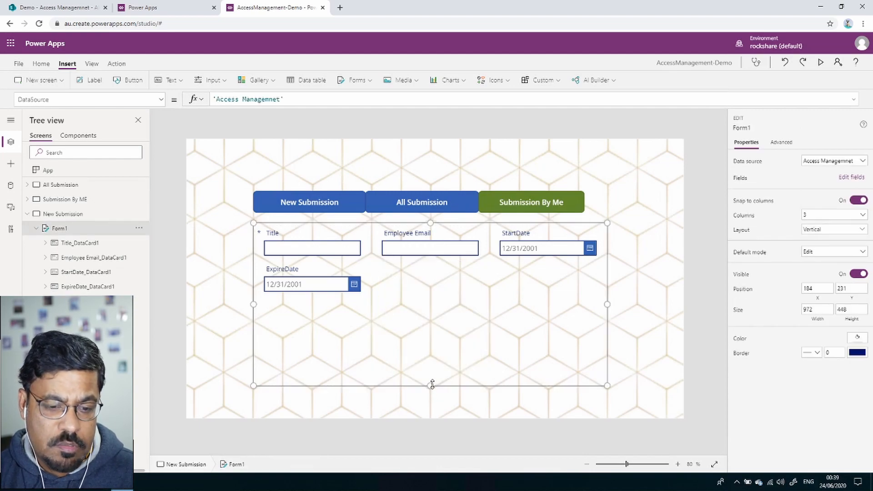
{"action": "mouse_move", "coordinate": [431, 384]}
{"action": "left_mouse_down"}
{"action": "mouse_move", "coordinate": [432, 364]}
{"action": "mouse_move", "coordinate": [432, 374]}
{"action": "left_mouse_up"}
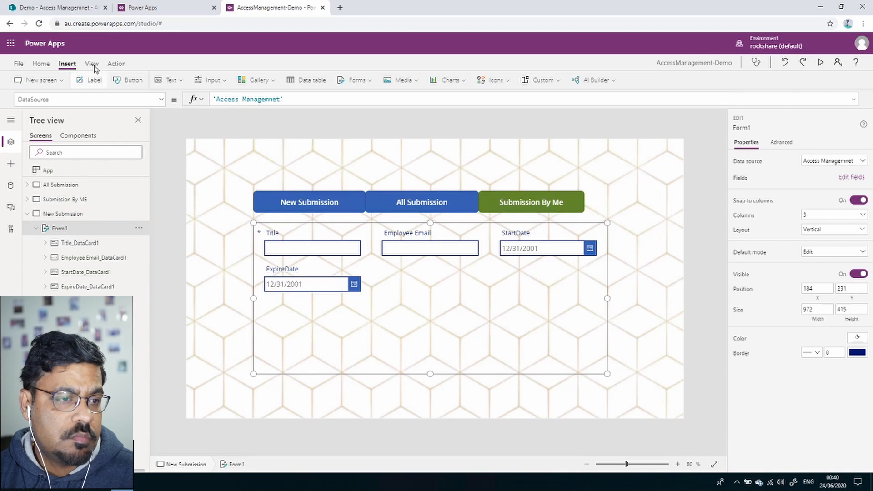
Insert a button, place it centred below Form1, and label it 'Submit'.
{"action": "left_click", "coordinate": [133, 82]}
{"action": "left_click_drag", "start_coordinate": [245, 159], "coordinate": [397, 370]}
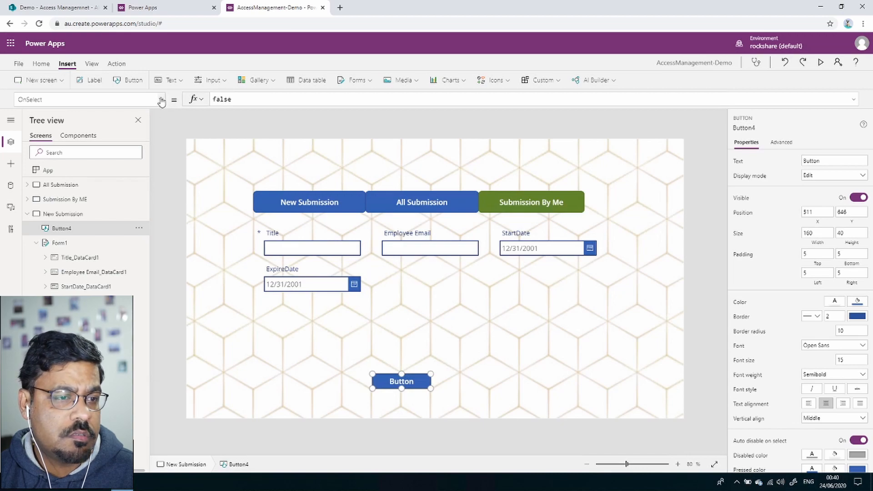
{"action": "left_click", "coordinate": [163, 100]}
{"action": "left_click", "coordinate": [389, 380]}
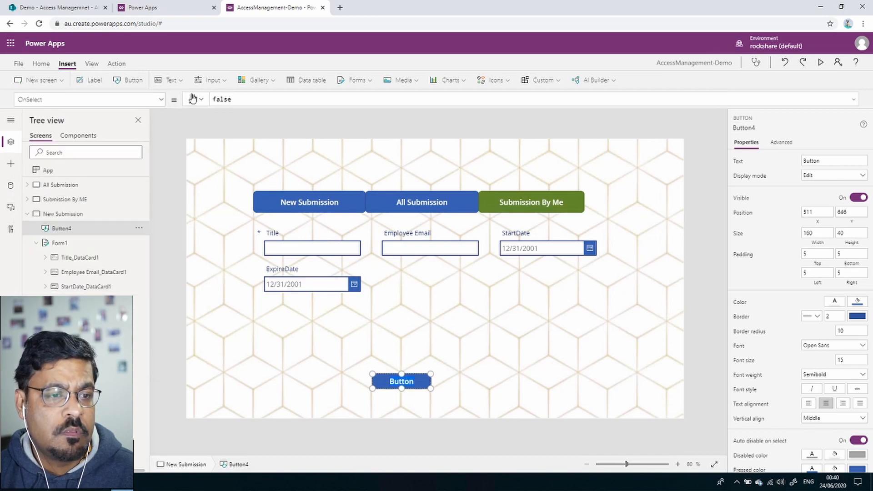
{"action": "type", "text": "Submit"}
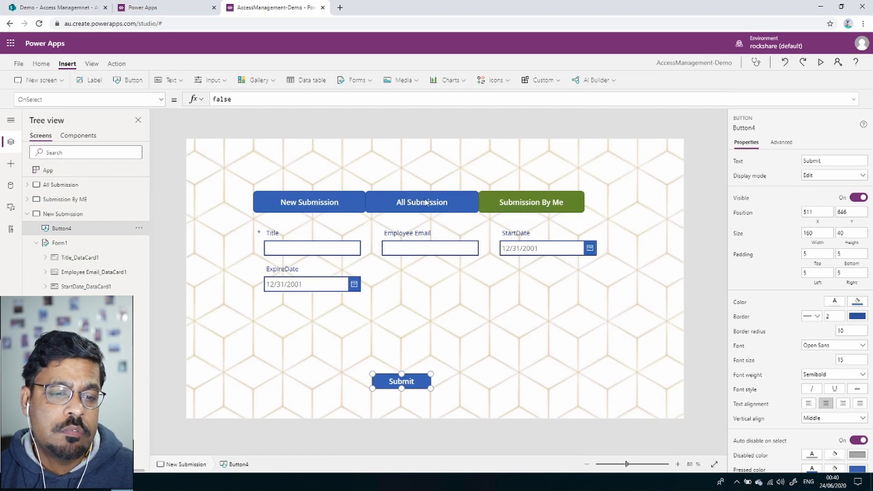
Set the Submission By Me button's OnSelect to Navigate('Submission By ME') and fill it blue.
{"action": "left_click", "coordinate": [534, 210]}
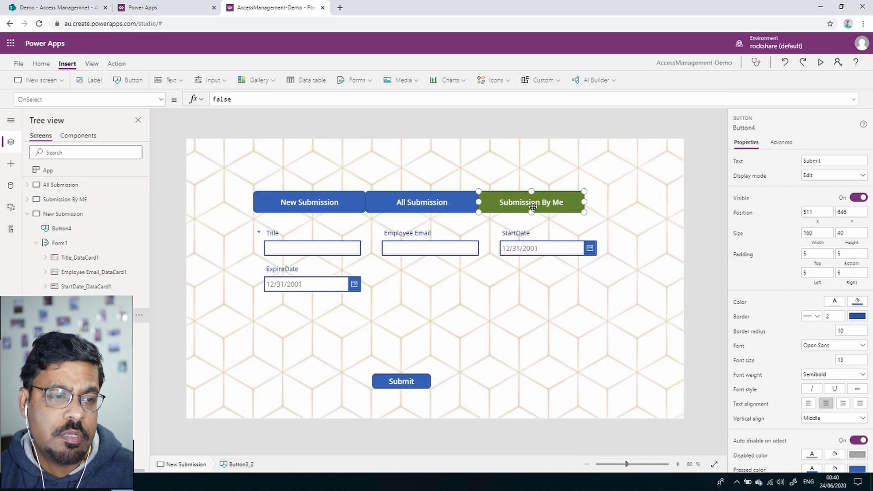
{"action": "double_click", "coordinate": [230, 99]}
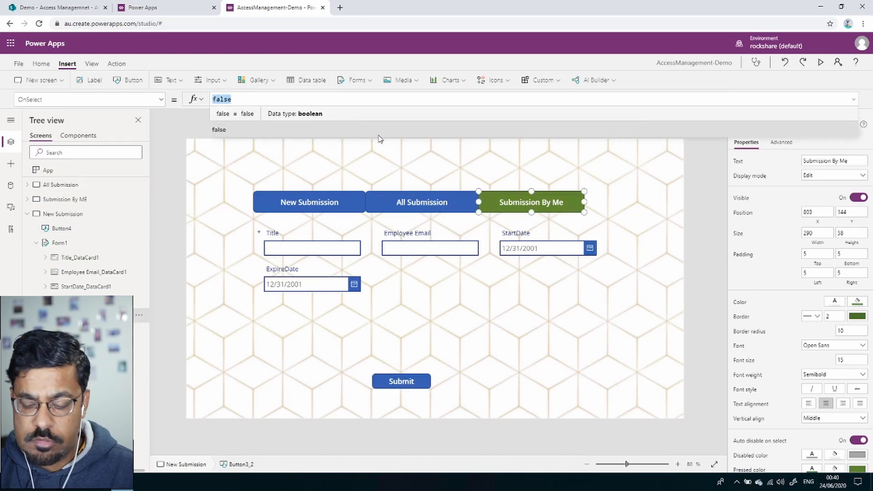
{"action": "type", "text": "Navigat"}
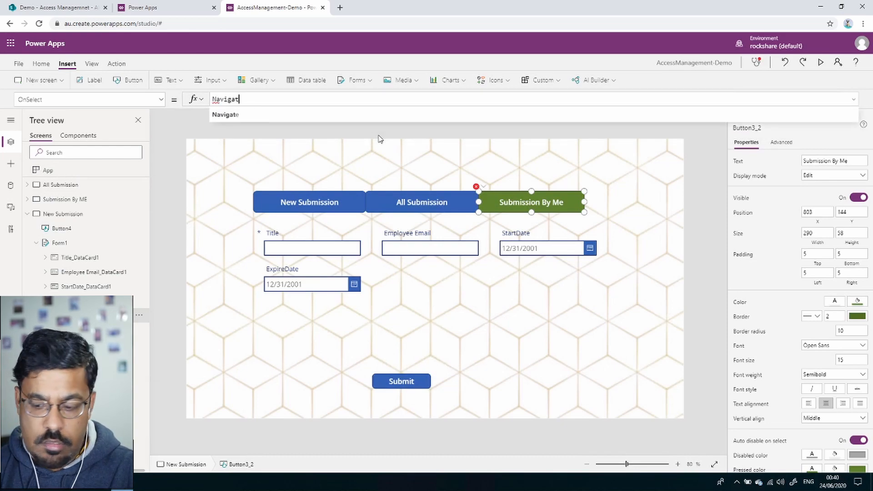
{"action": "type", "text": "e(("}
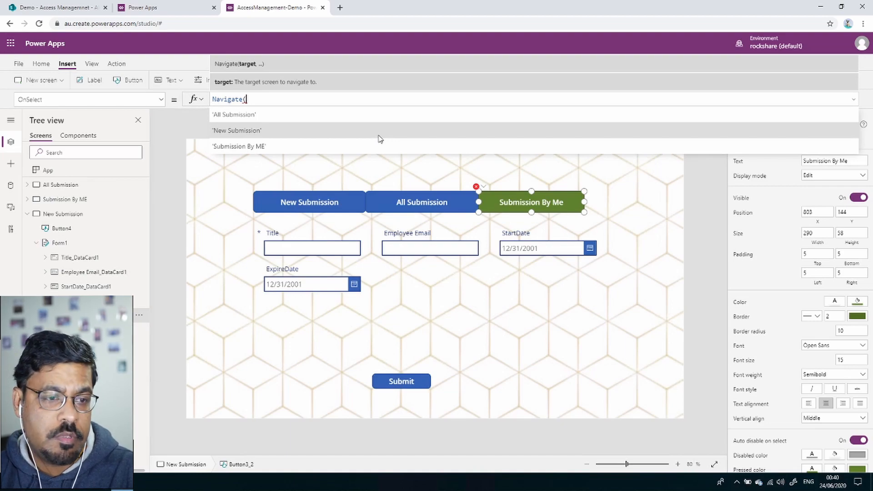
{"action": "left_click", "coordinate": [381, 144]}
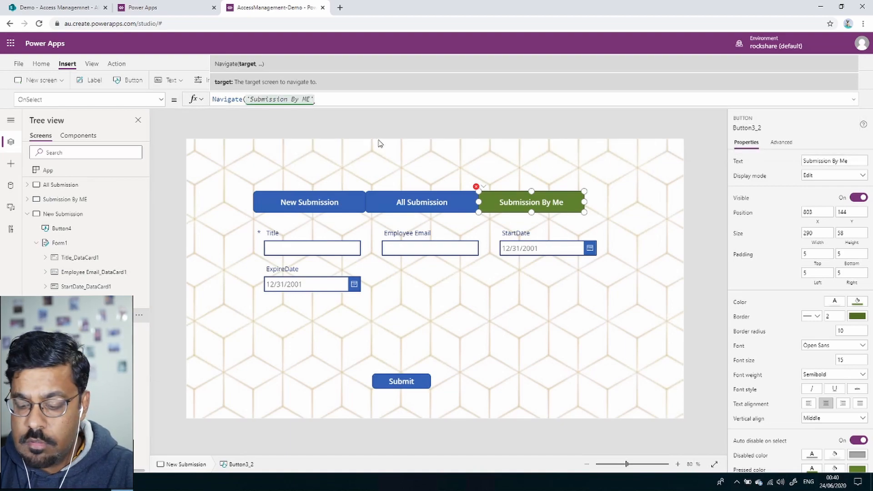
{"action": "type", "text": ")"}
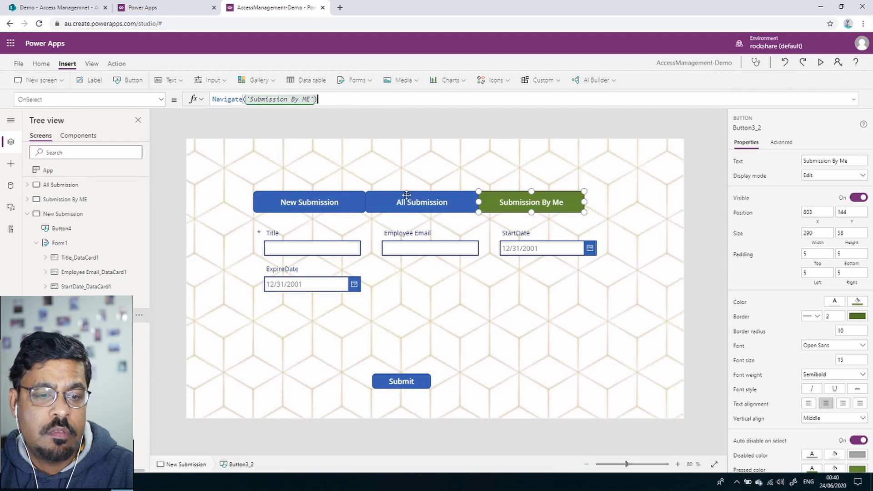
{"action": "left_click", "coordinate": [861, 304]}
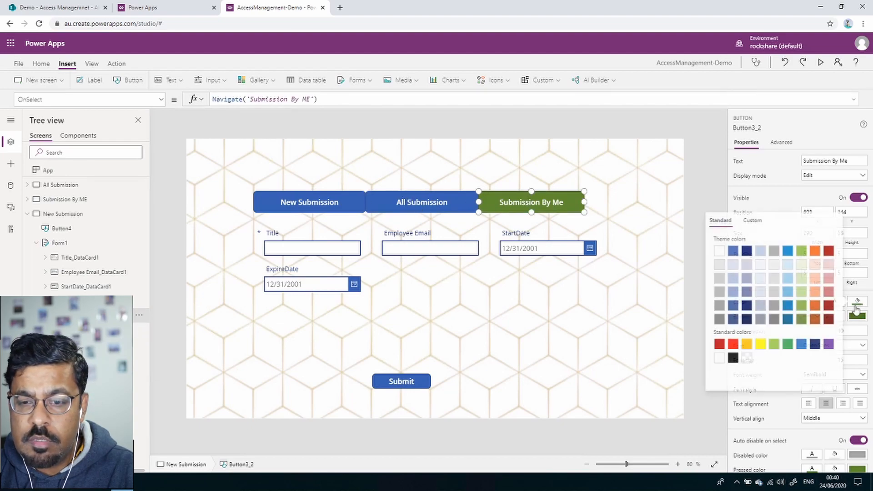
{"action": "left_click", "coordinate": [732, 251]}
Set the All Submission button's OnSelect to Navigate('All Submission').
{"action": "left_click", "coordinate": [438, 202]}
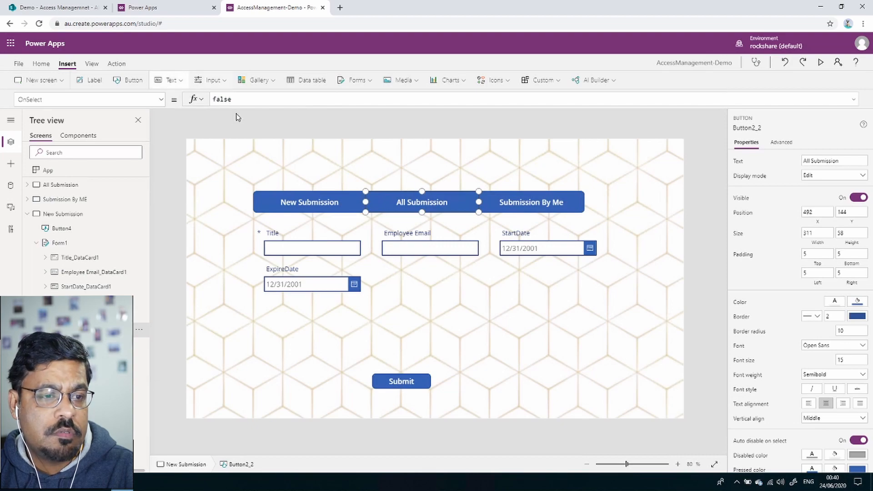
{"action": "double_click", "coordinate": [223, 99]}
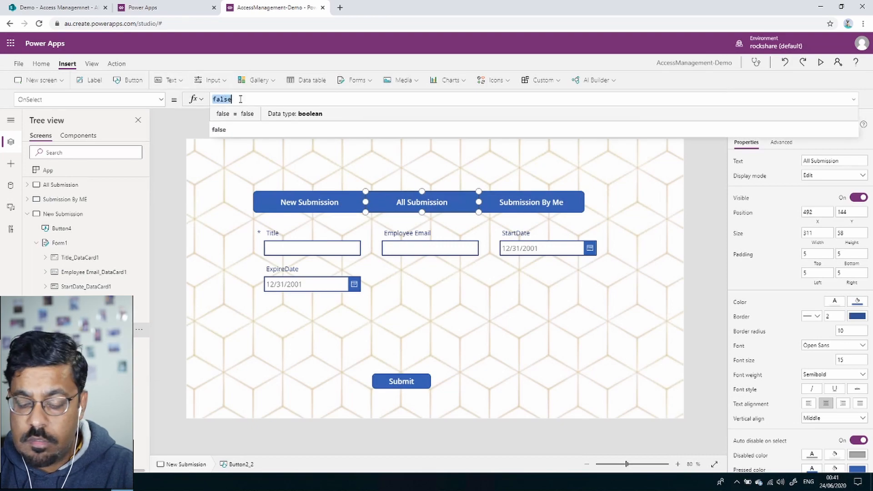
{"action": "type", "text": "Navig"}
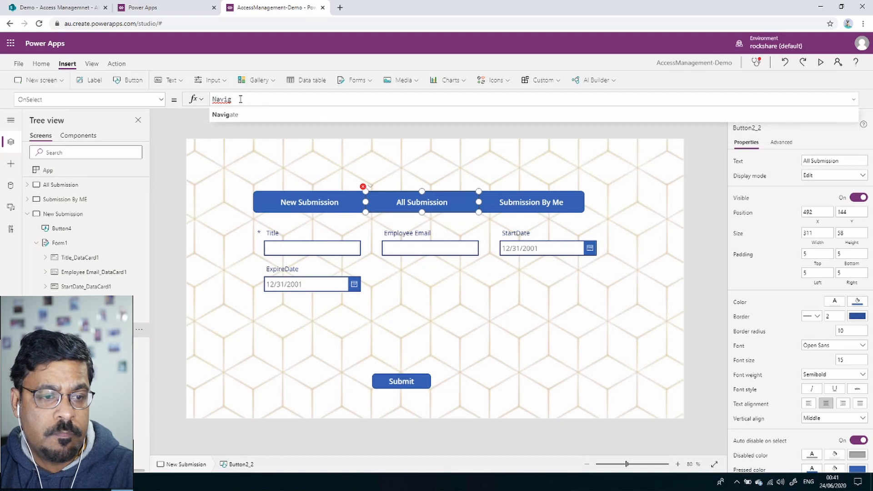
{"action": "type", "text": "ate("}
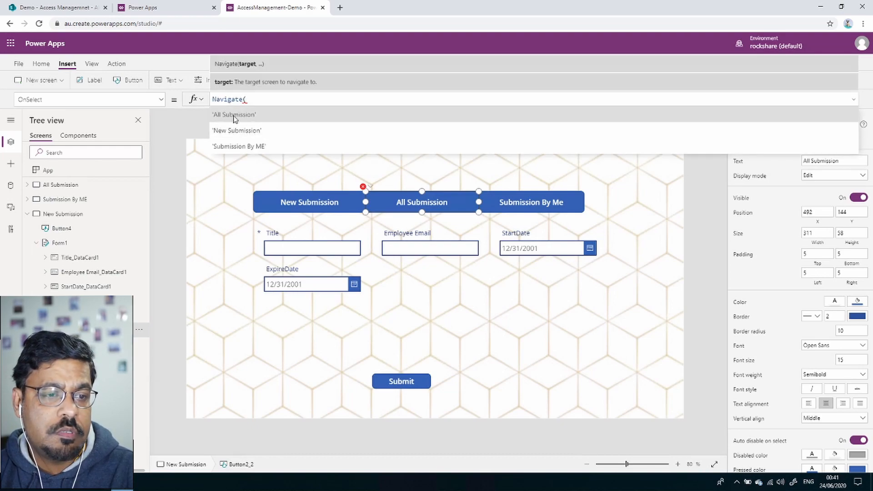
{"action": "left_click", "coordinate": [234, 117]}
{"action": "type", "text": ")"}
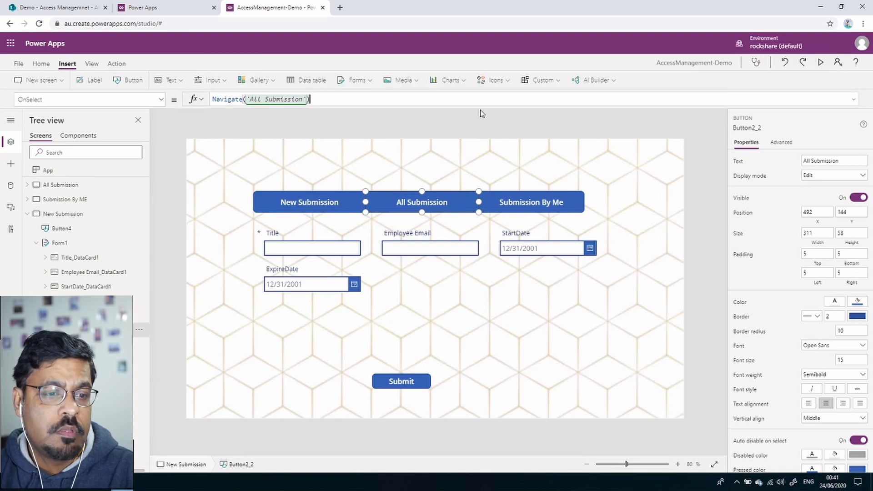
Fill the New Submission button dark green.
{"action": "left_click", "coordinate": [305, 199]}
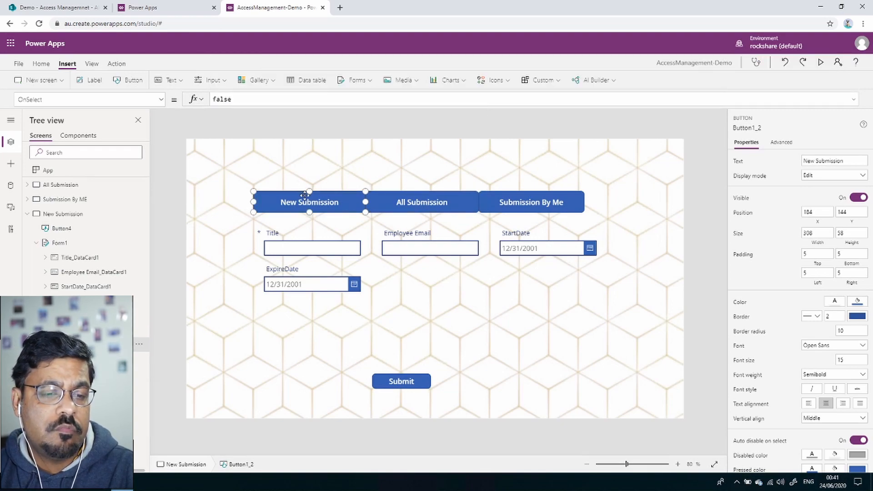
{"action": "left_click", "coordinate": [418, 196]}
{"action": "left_click", "coordinate": [314, 202]}
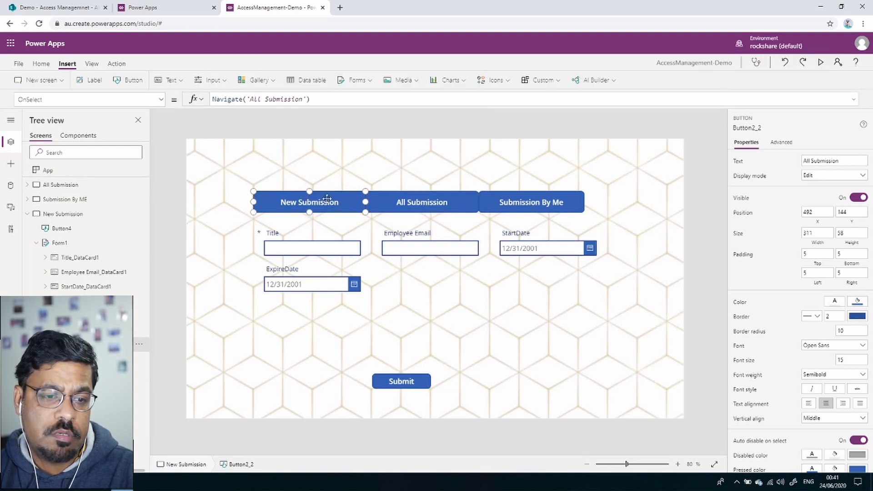
{"action": "left_click", "coordinate": [857, 302]}
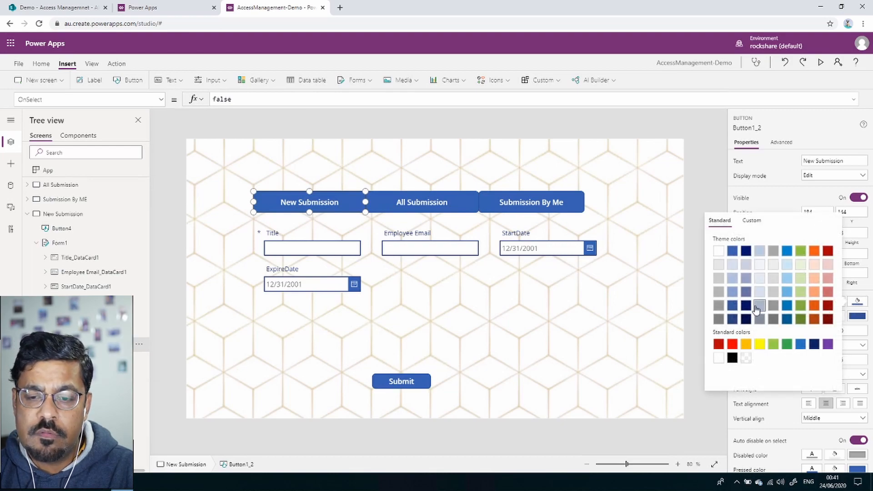
{"action": "left_click", "coordinate": [800, 319]}
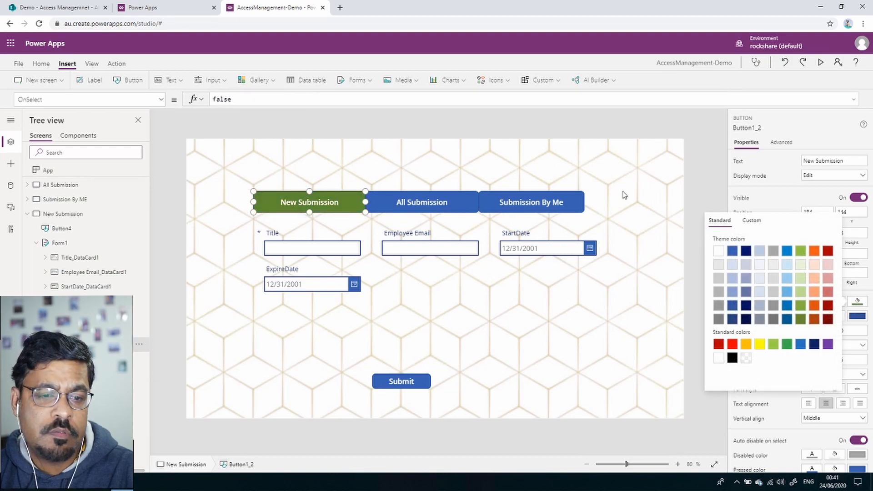
{"action": "left_click", "coordinate": [625, 195]}
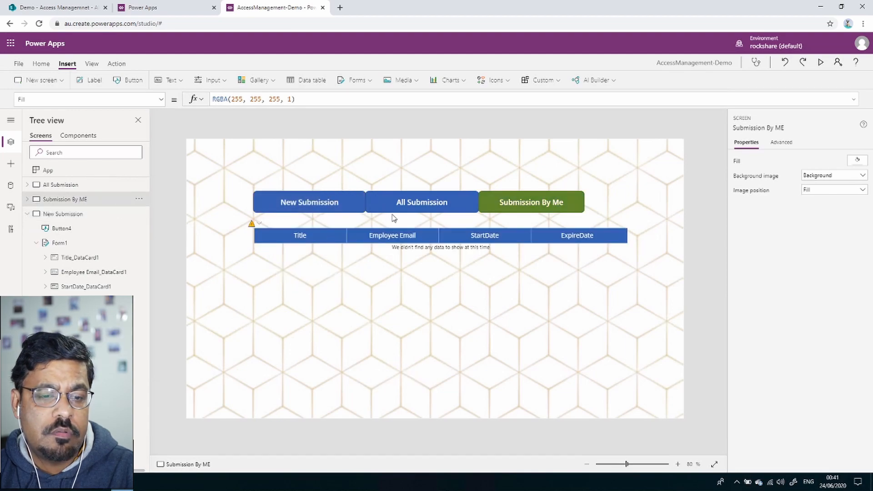
Set the All Submission button's OnSelect to Navigate('All Submission').
{"action": "left_click", "coordinate": [450, 213]}
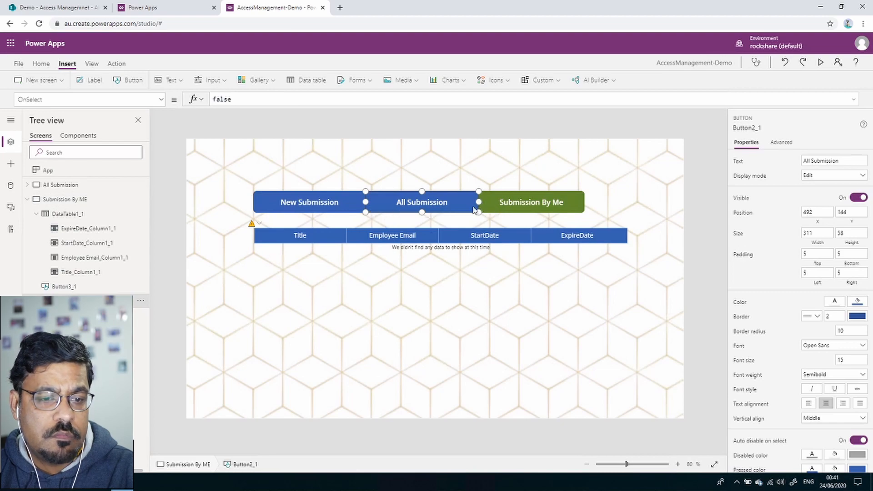
{"action": "double_click", "coordinate": [222, 100]}
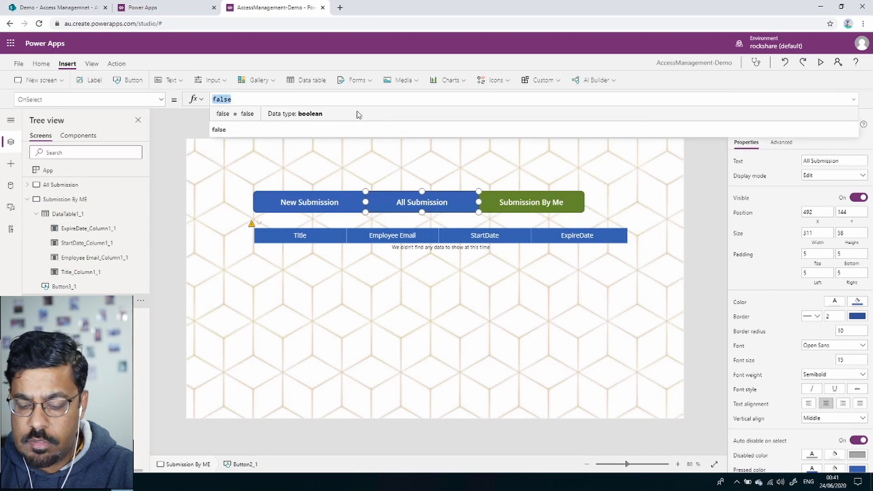
{"action": "type", "text": "Navigat"}
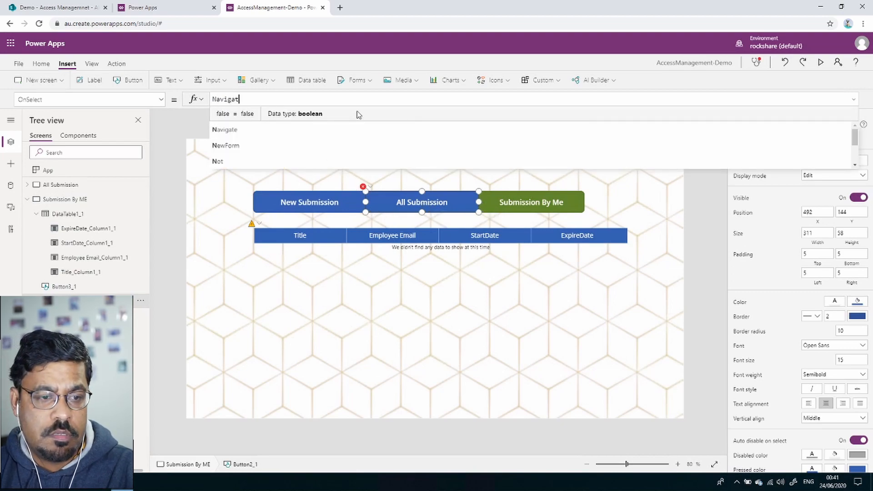
{"action": "type", "text": "e("}
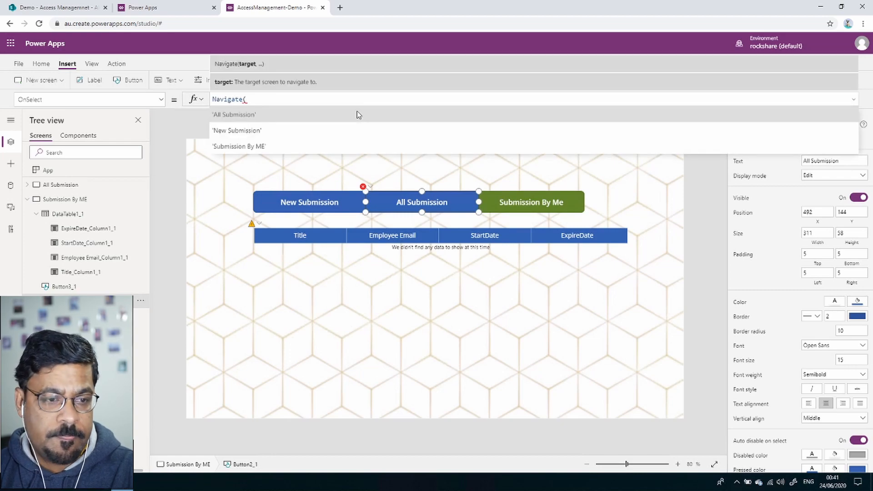
{"action": "left_click", "coordinate": [295, 115]}
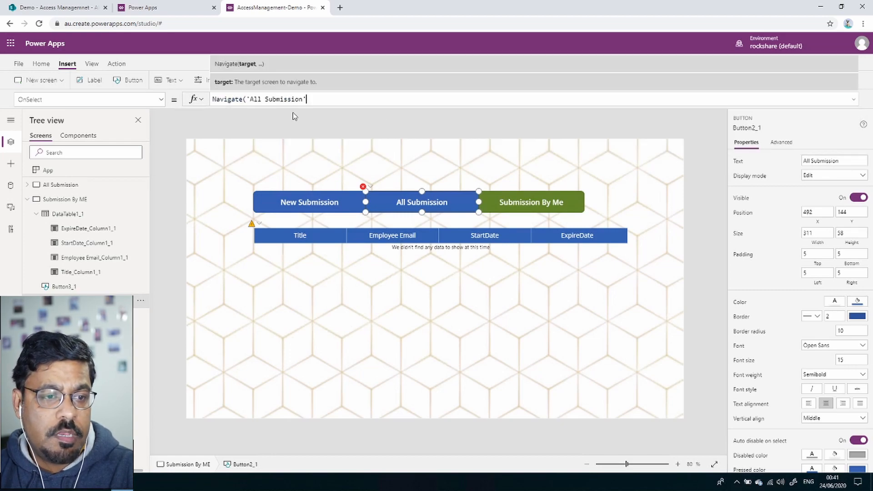
{"action": "type", "text": ")"}
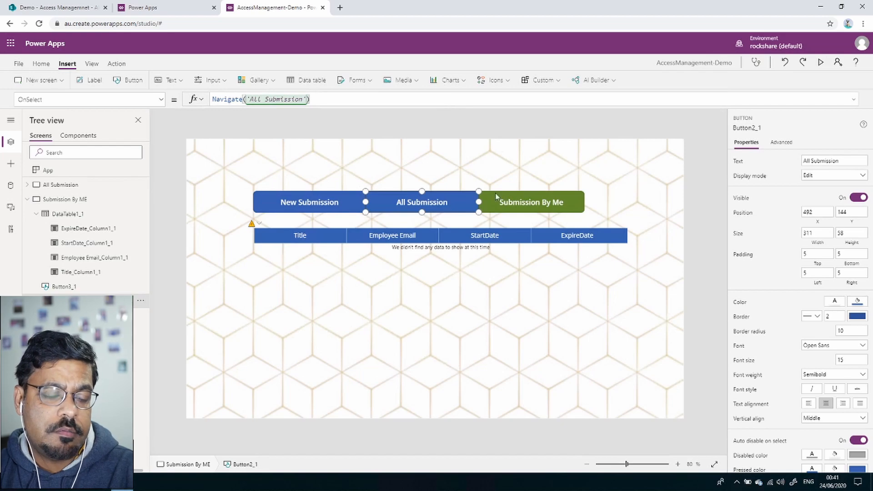
Set the New Submission button's OnSelect to Navigate('New Submission'), then open the All Submission screen.
{"action": "left_click", "coordinate": [354, 204]}
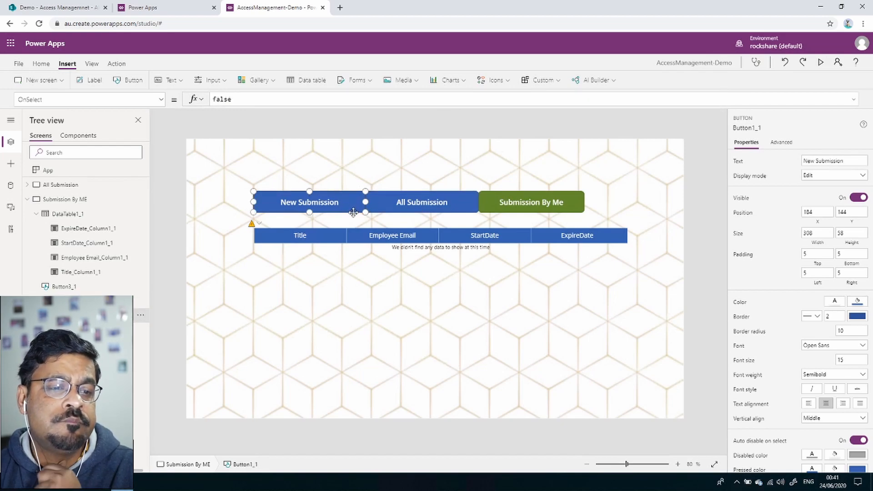
{"action": "double_click", "coordinate": [217, 100]}
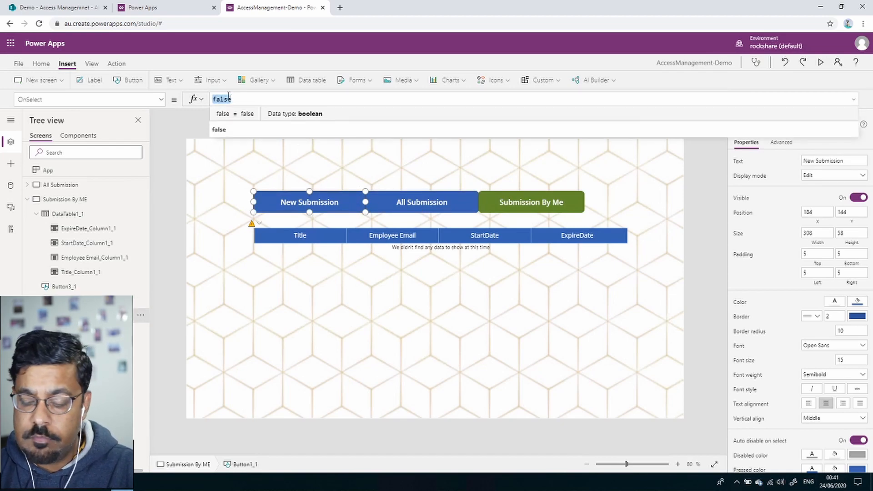
{"action": "type", "text": "na"}
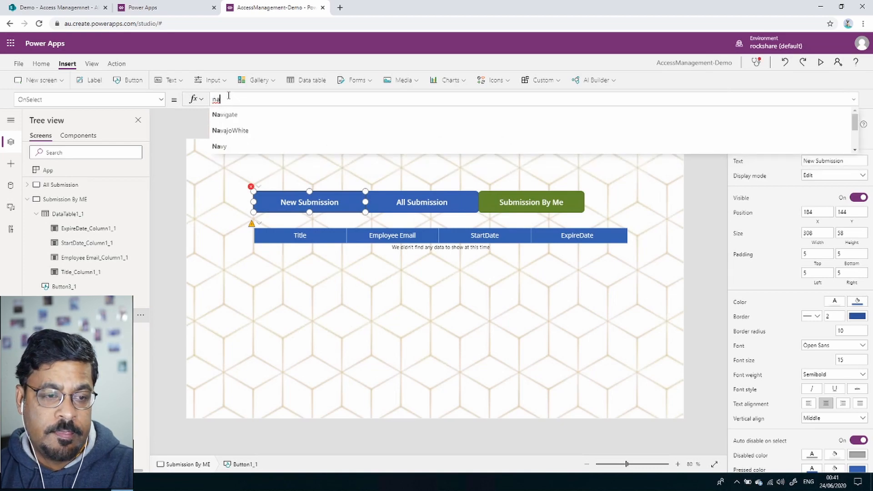
{"action": "left_click", "coordinate": [253, 116]}
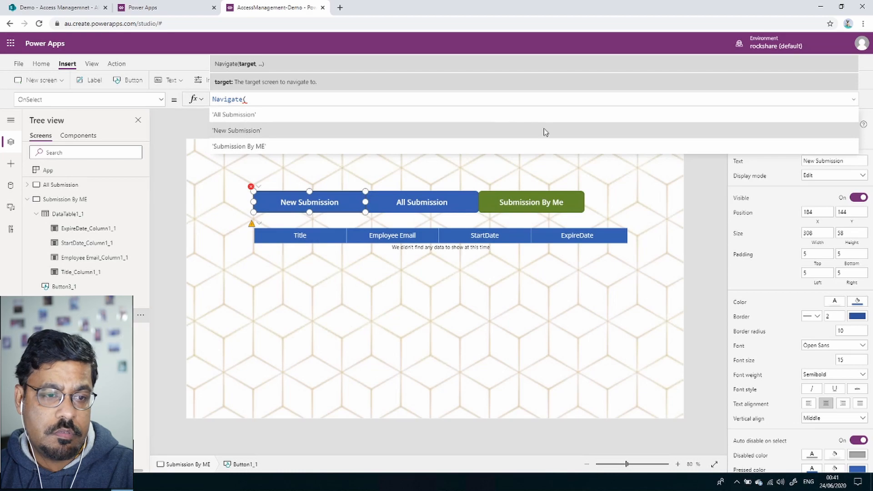
{"action": "left_click", "coordinate": [522, 129]}
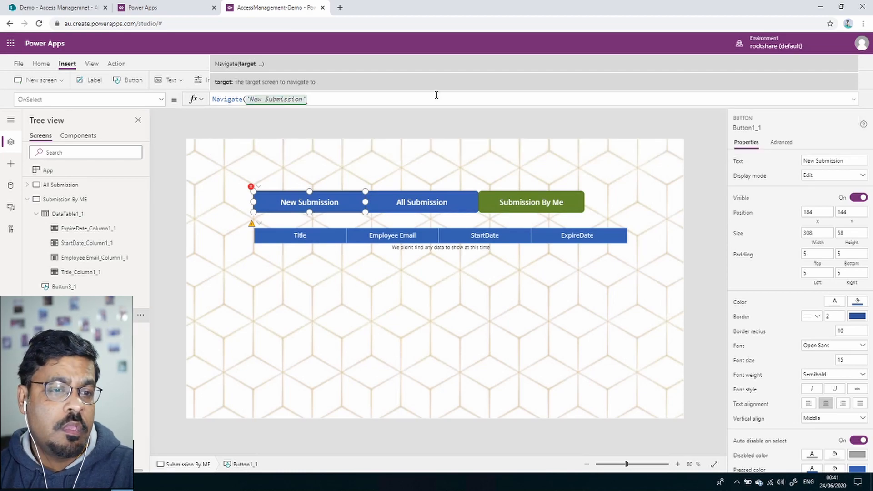
{"action": "type", "text": ")"}
{"action": "left_click", "coordinate": [66, 185]}
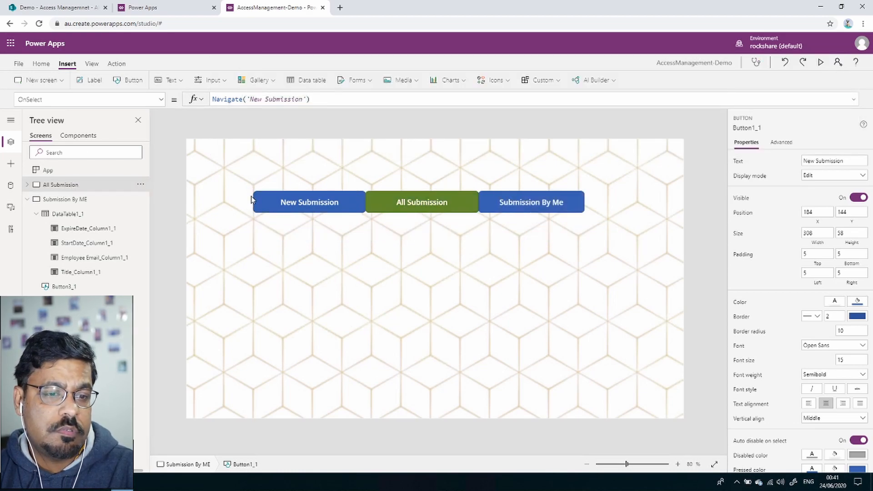
{"action": "left_click", "coordinate": [547, 201]}
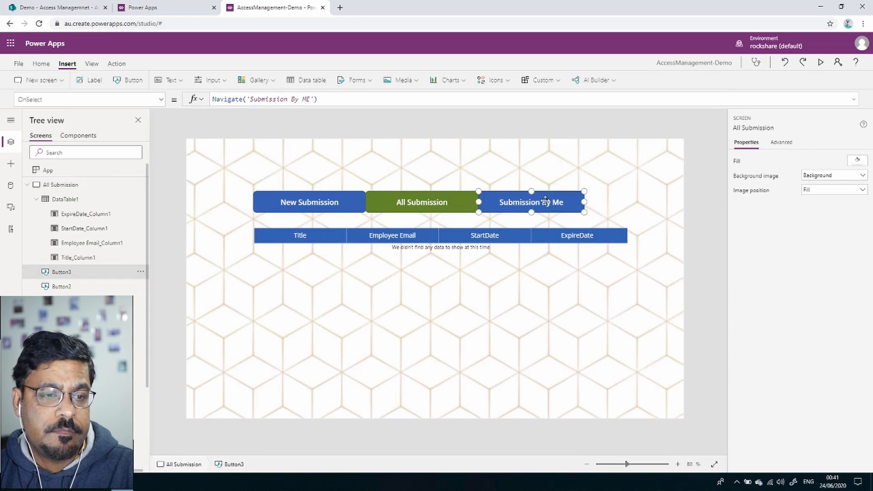
Select the New Submission button and switch the property box to OnSelect.
{"action": "left_click", "coordinate": [412, 201]}
{"action": "left_click", "coordinate": [331, 199]}
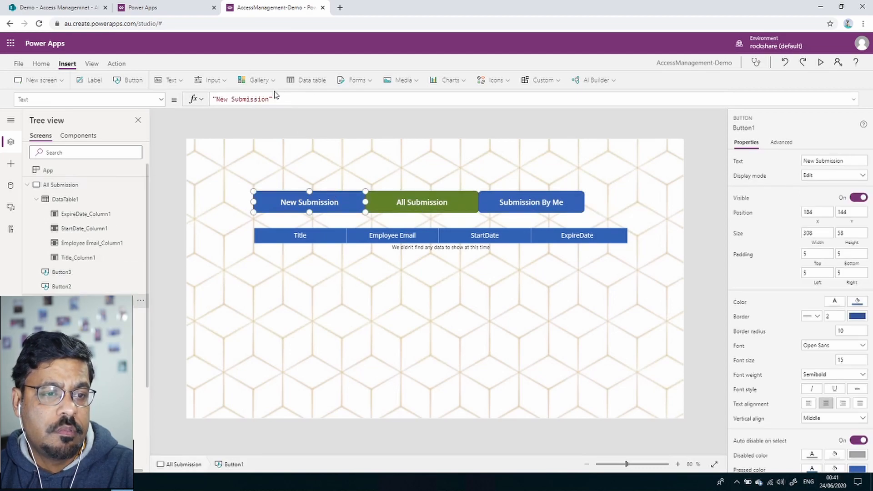
{"action": "left_click", "coordinate": [161, 100]}
{"action": "scroll", "coordinate": [90, 229], "scroll_direction": "down", "scroll_amount": 1}
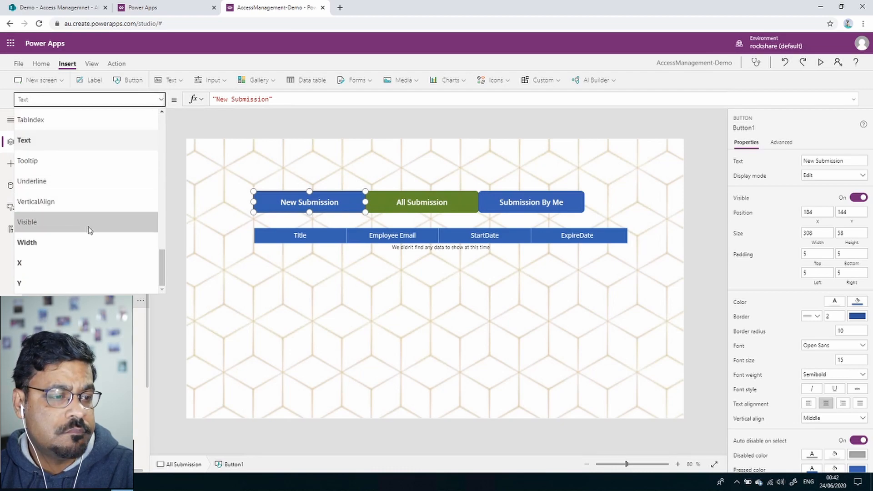
{"action": "scroll", "coordinate": [80, 177], "scroll_direction": "up", "scroll_amount": 10}
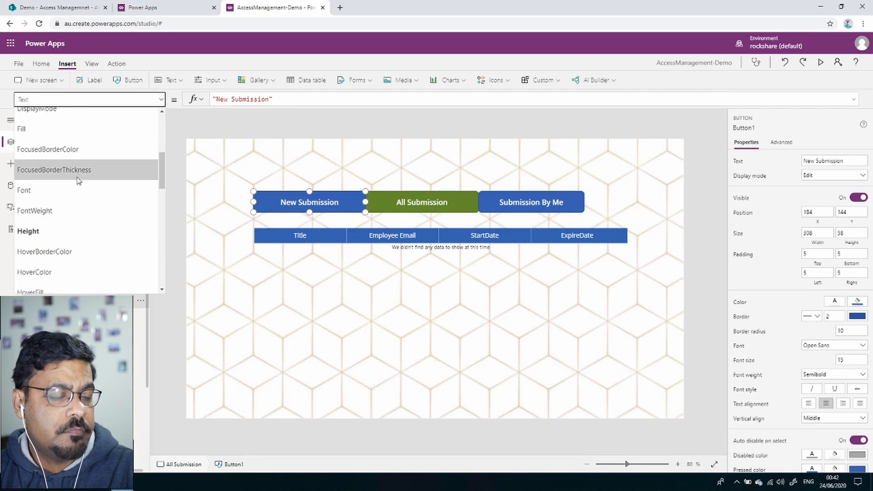
{"action": "scroll", "coordinate": [78, 180], "scroll_direction": "up", "scroll_amount": 5}
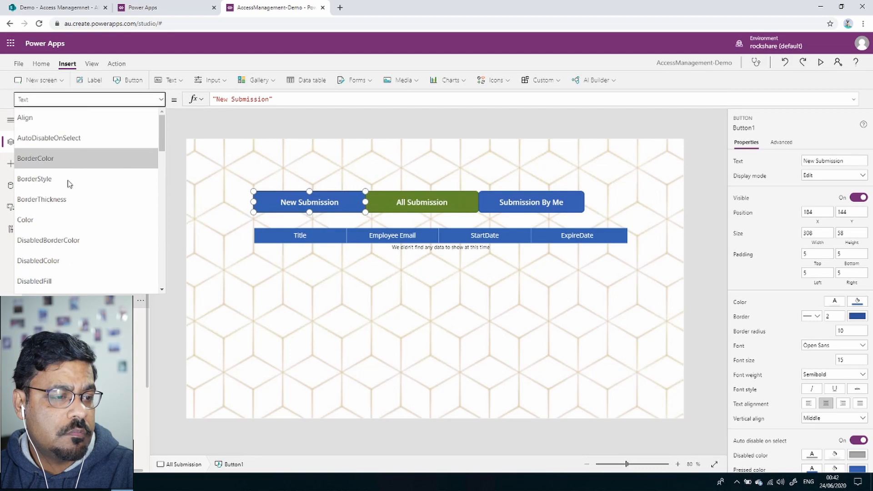
{"action": "scroll", "coordinate": [70, 184], "scroll_direction": "down", "scroll_amount": 3}
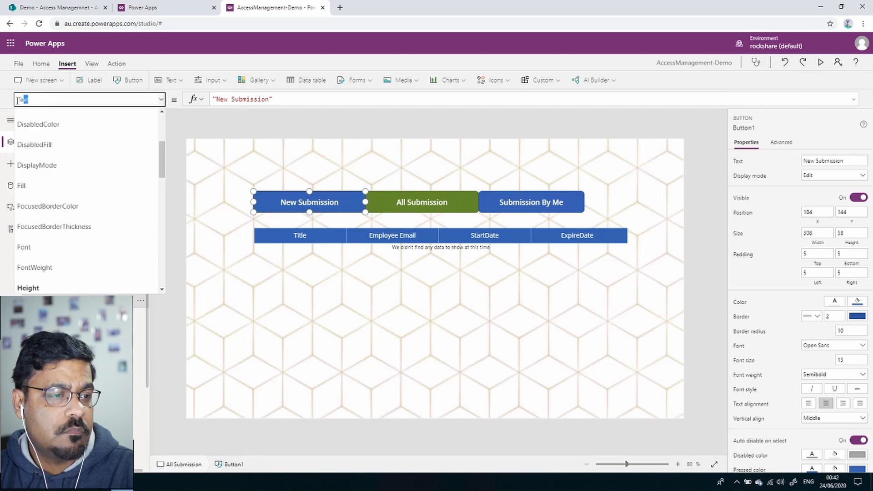
{"action": "left_click_drag", "start_coordinate": [17, 100], "coordinate": [10, 108]}
{"action": "type", "text": "OnSelec"}
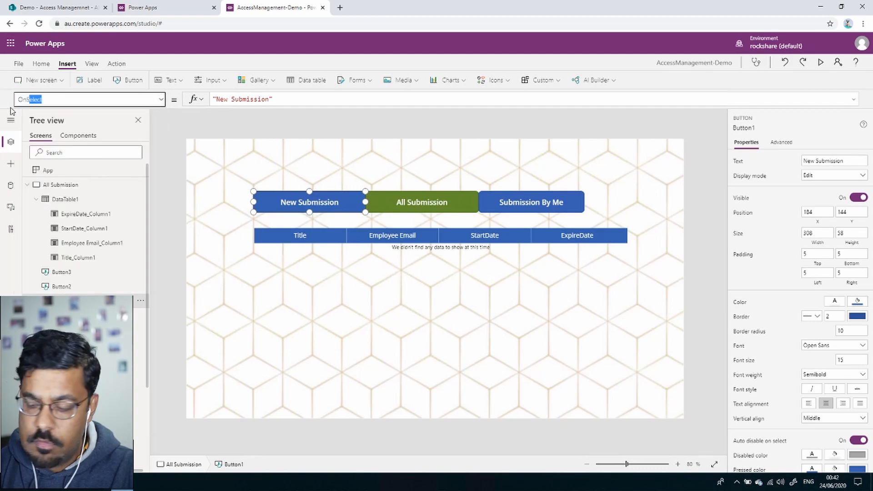
{"action": "key", "text": "Return"}
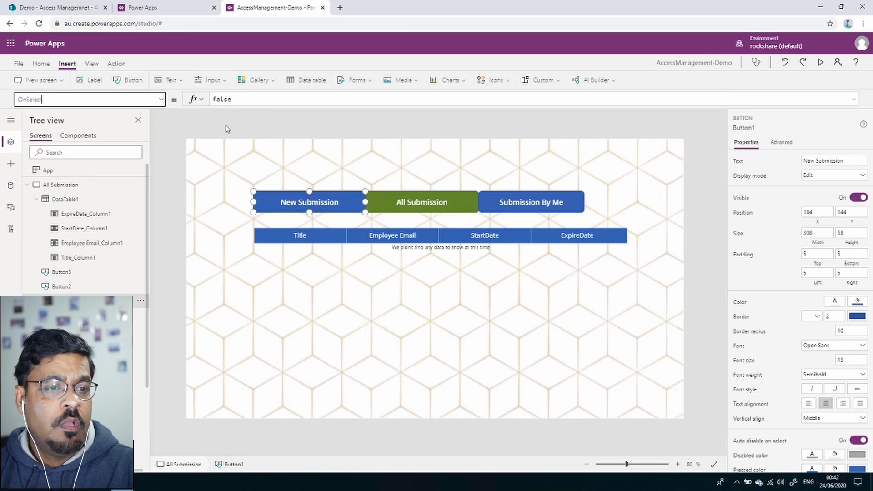
Replace the OnSelect value false with Navigate('New Submission').
{"action": "left_click", "coordinate": [224, 99]}
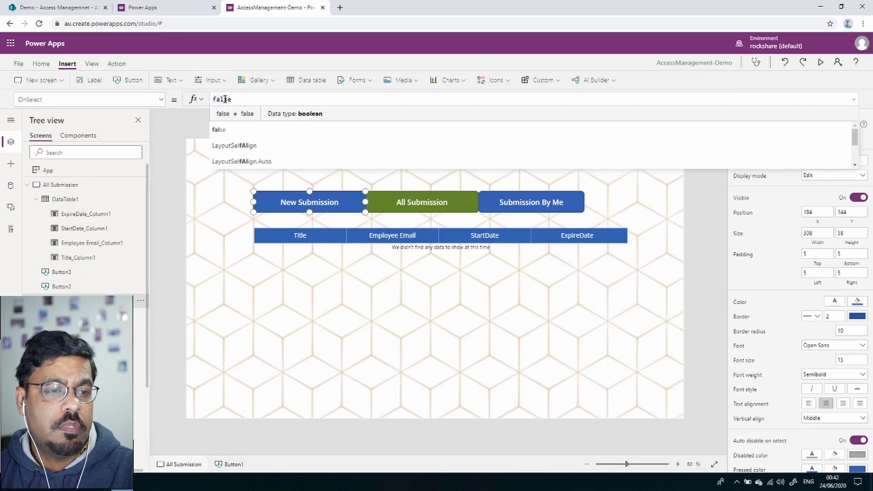
{"action": "double_click", "coordinate": [225, 99]}
{"action": "type", "text": "Na"}
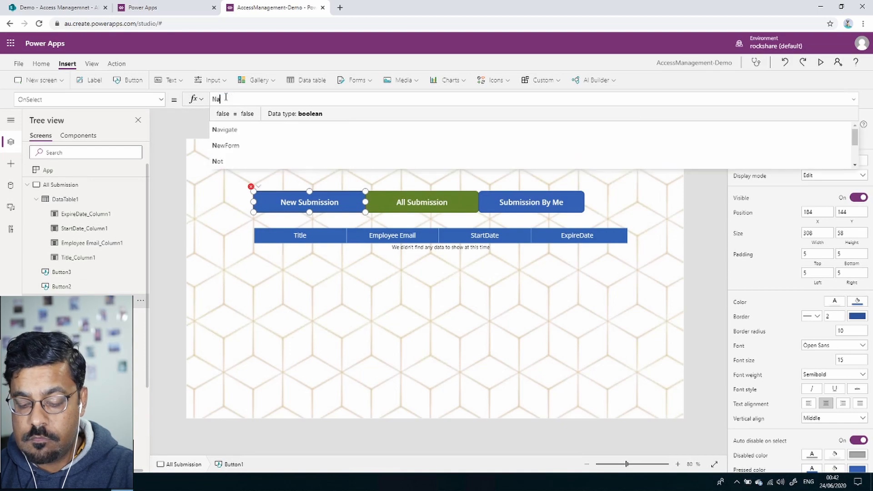
{"action": "type", "text": "vigate("}
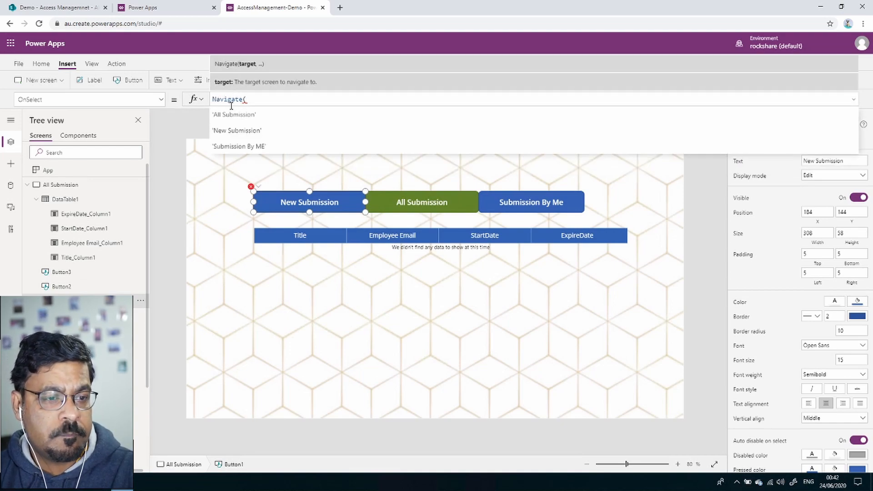
{"action": "left_click", "coordinate": [245, 130]}
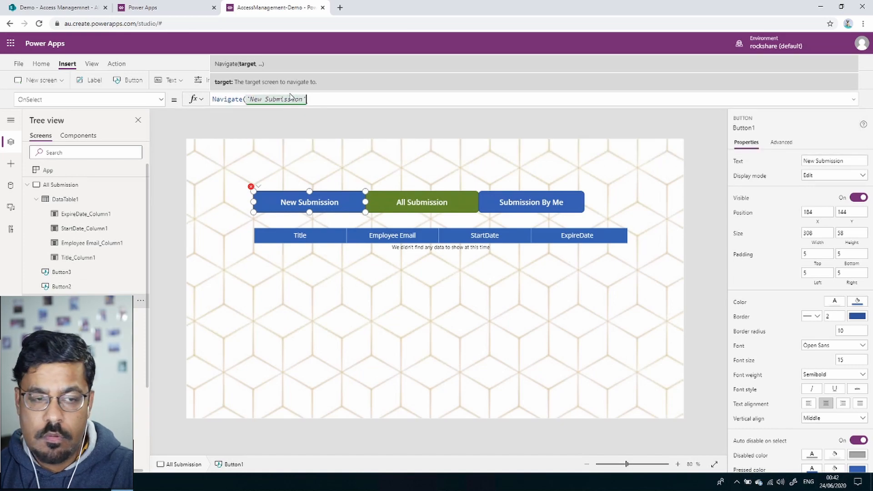
{"action": "type", "text": ")"}
{"action": "left_click", "coordinate": [352, 120]}
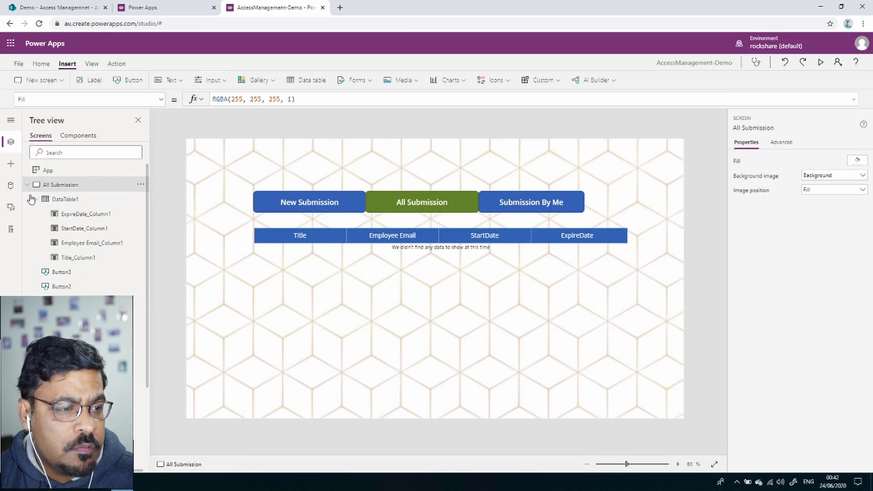
Preview the app and cycle through Submission By Me, All Submission and New Submission, ending on New Submission.
{"action": "left_click", "coordinate": [821, 64]}
{"action": "left_click", "coordinate": [618, 142]}
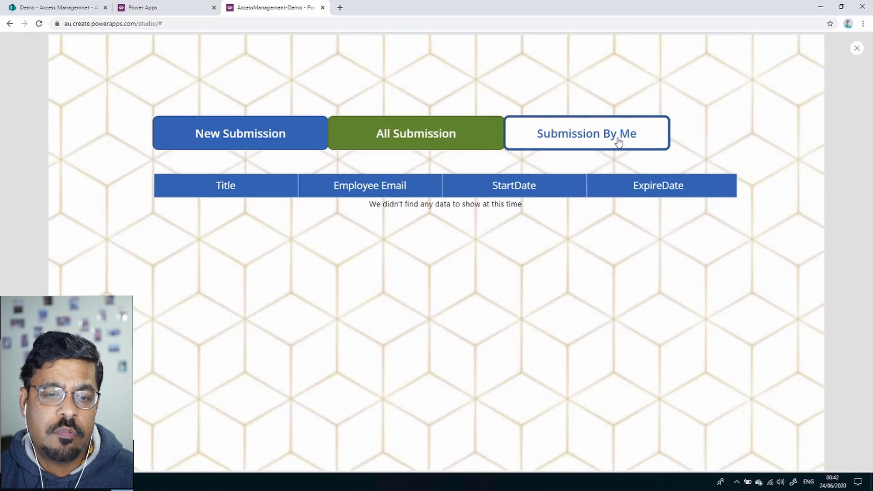
{"action": "left_click", "coordinate": [463, 134]}
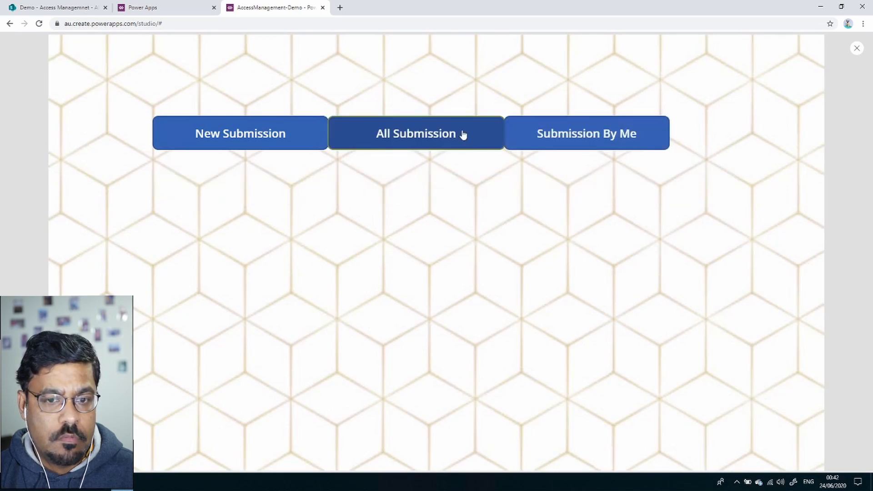
{"action": "left_click", "coordinate": [293, 137]}
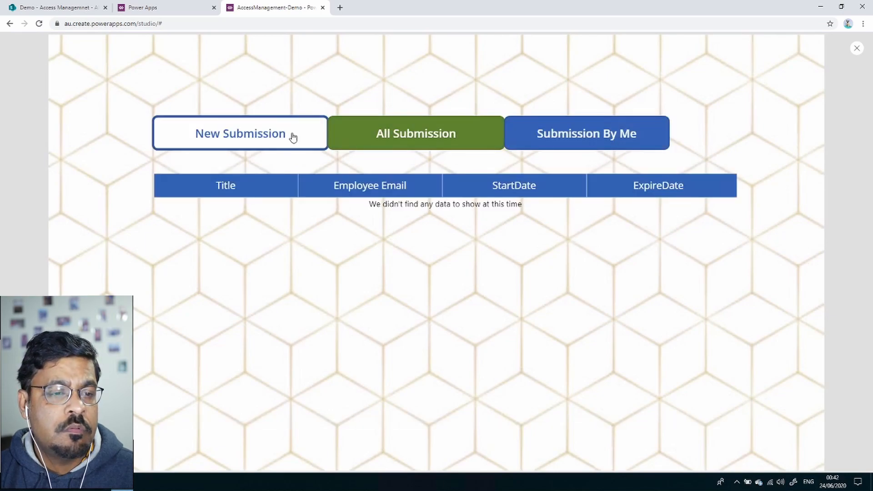
{"action": "left_click", "coordinate": [427, 145]}
{"action": "left_click", "coordinate": [582, 139]}
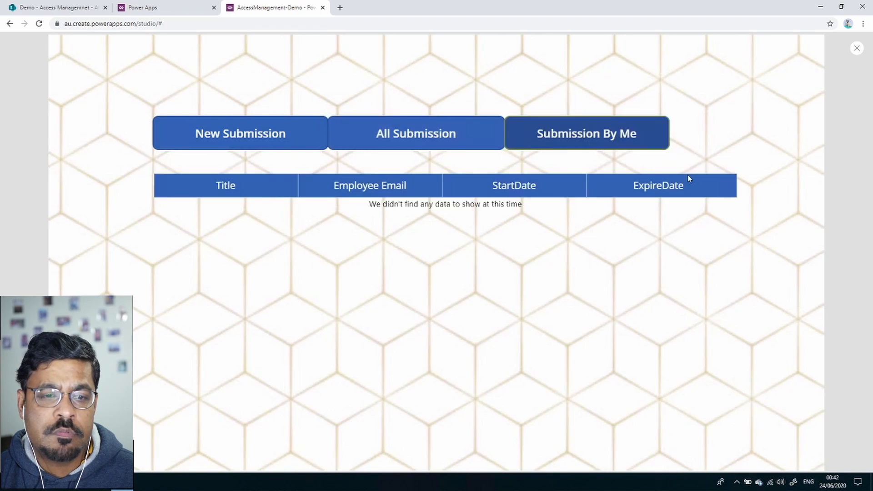
{"action": "left_click", "coordinate": [287, 130]}
{"action": "left_click", "coordinate": [389, 133]}
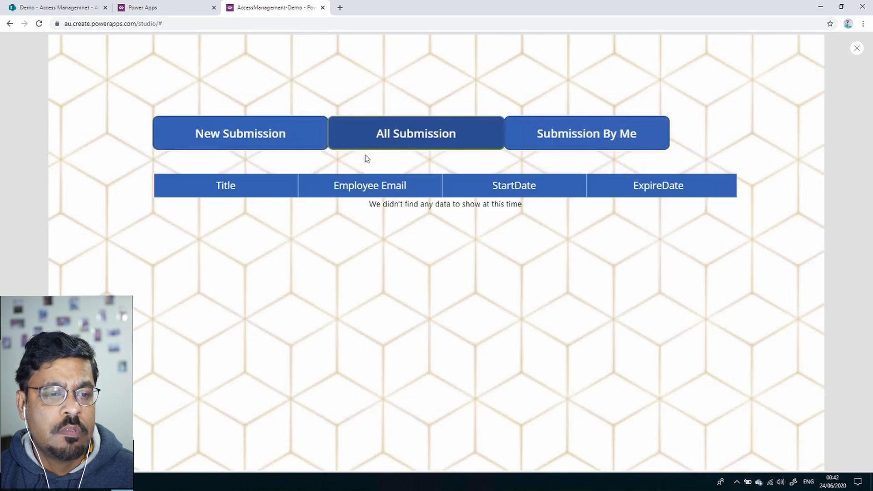
{"action": "left_click", "coordinate": [292, 136]}
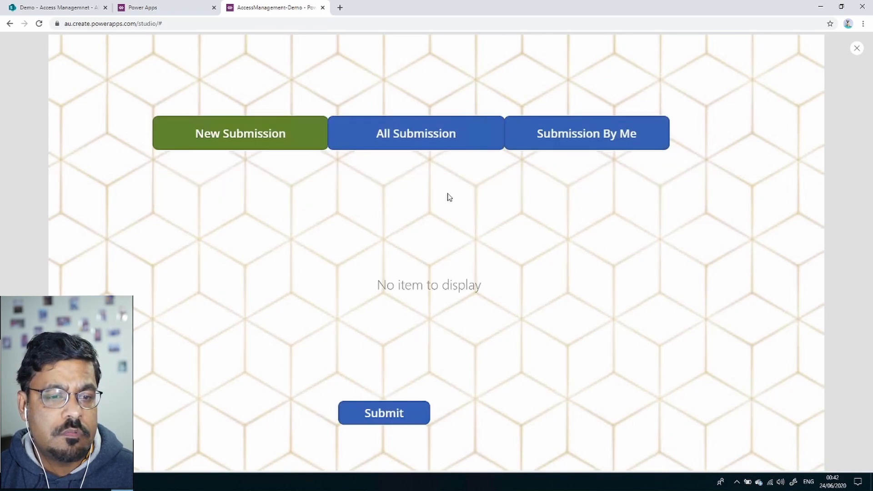
{"action": "left_click", "coordinate": [607, 142]}
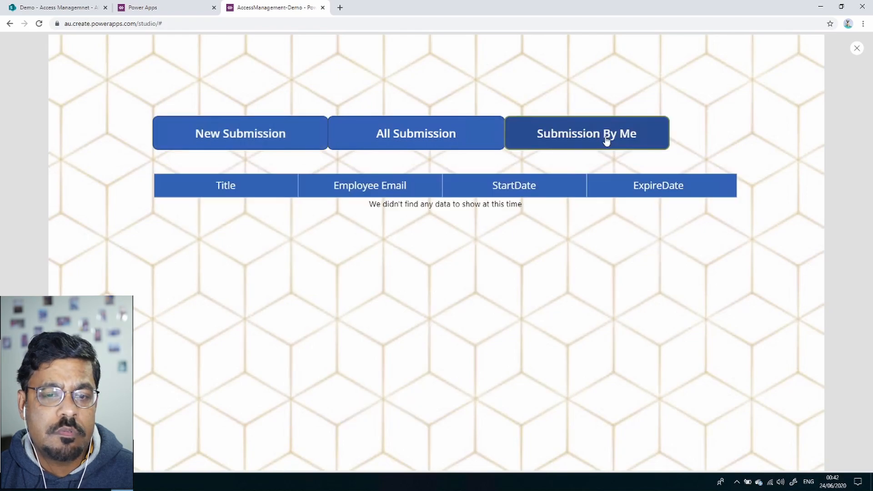
{"action": "left_click", "coordinate": [253, 132]}
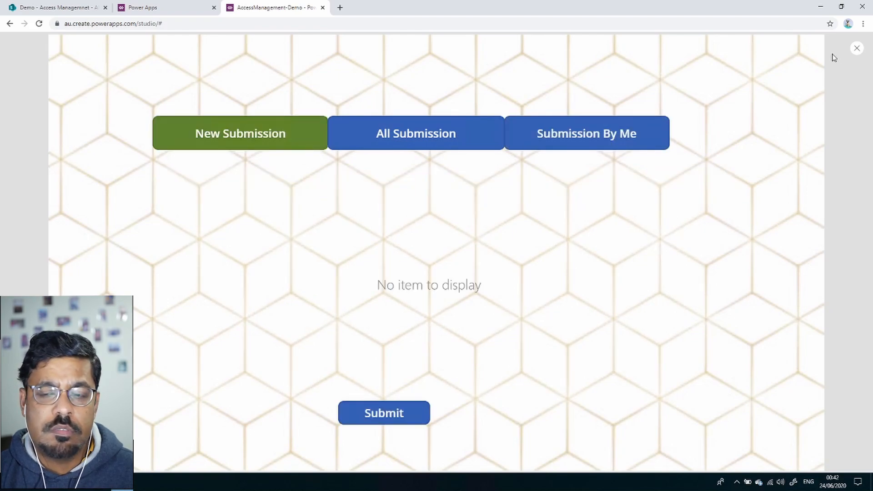
Close the preview and select the Submit button's OnSelect property on New Submission.
{"action": "left_click", "coordinate": [857, 47]}
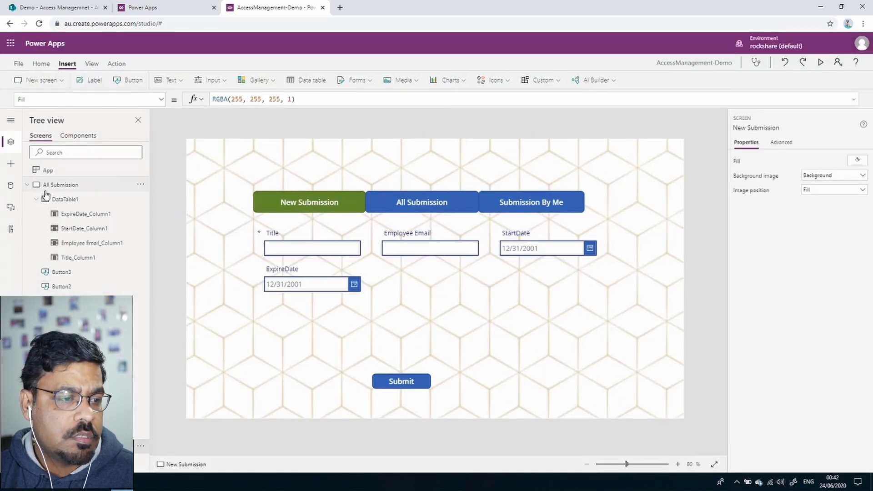
{"action": "left_click", "coordinate": [27, 185]}
{"action": "left_click", "coordinate": [26, 200]}
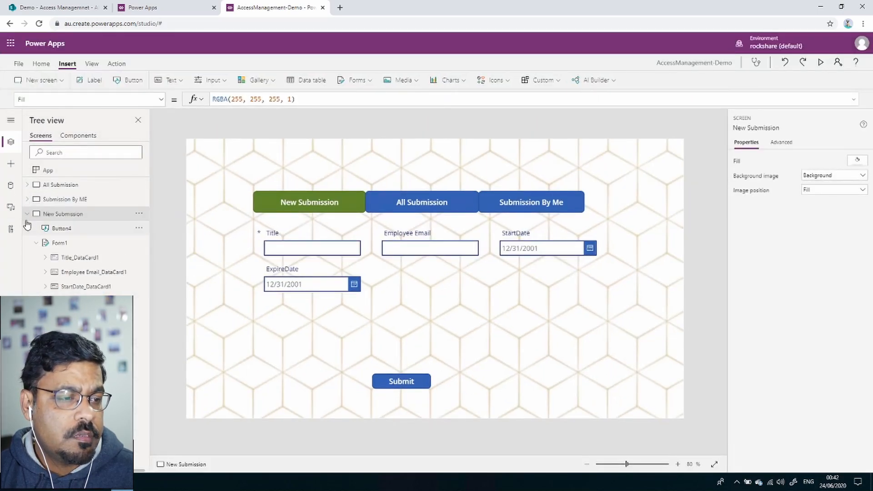
{"action": "left_click", "coordinate": [422, 385]}
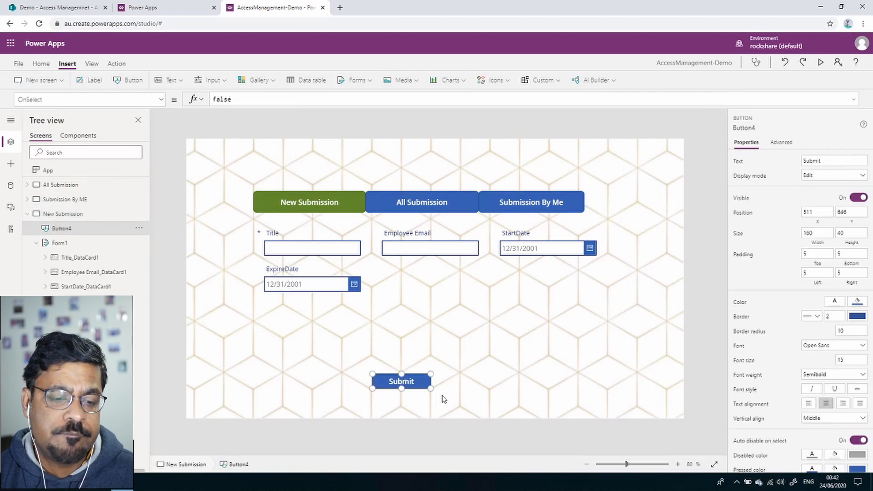
{"action": "left_click", "coordinate": [162, 100]}
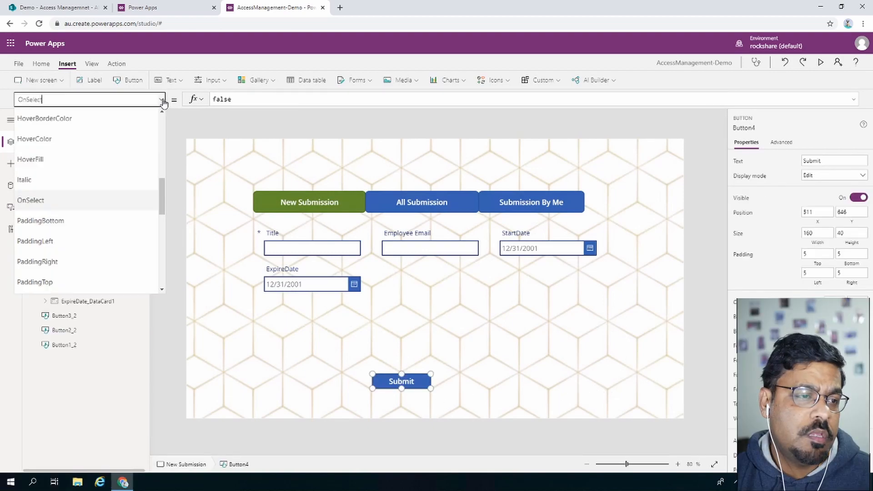
Replace false with a Patch call targeting the 'Access Managemnet' list.
{"action": "double_click", "coordinate": [222, 99]}
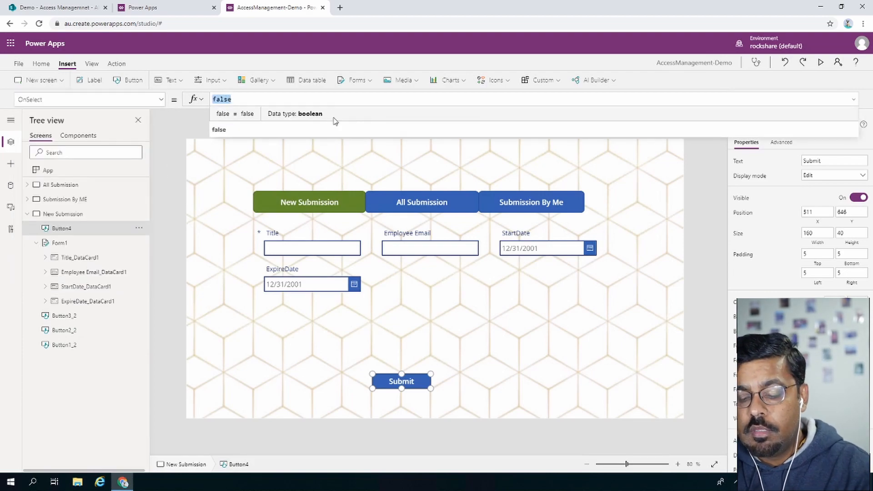
{"action": "type", "text": "PAtch"}
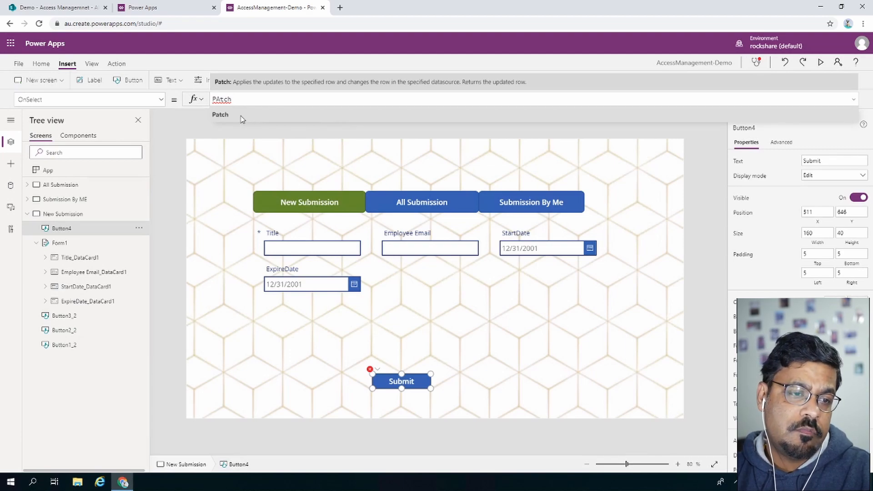
{"action": "left_click", "coordinate": [222, 115]}
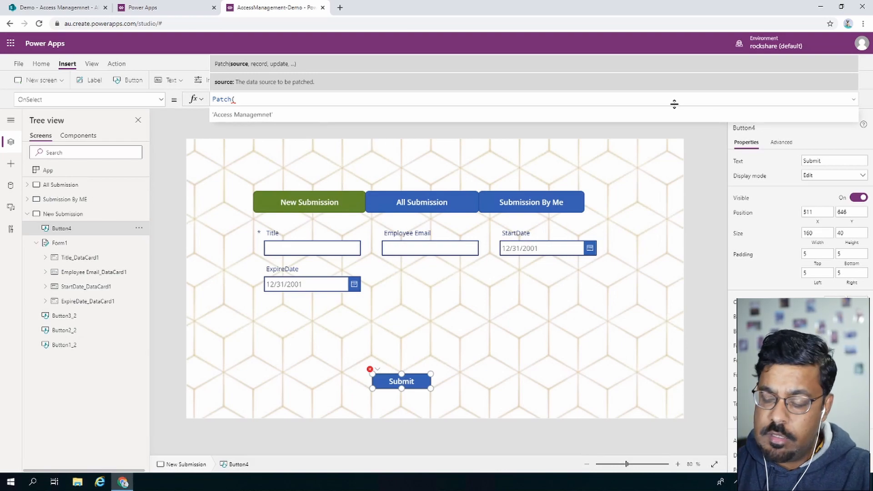
{"action": "key", "text": "Tab"}
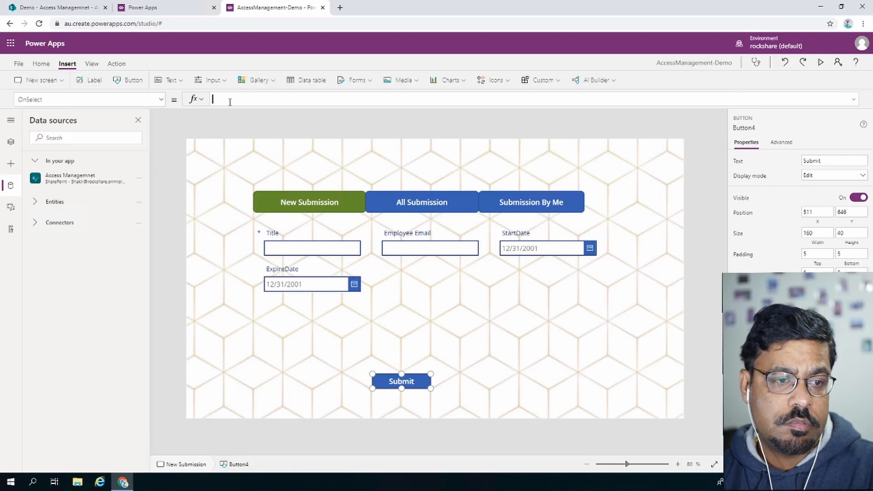
{"action": "type", "text": "atch"}
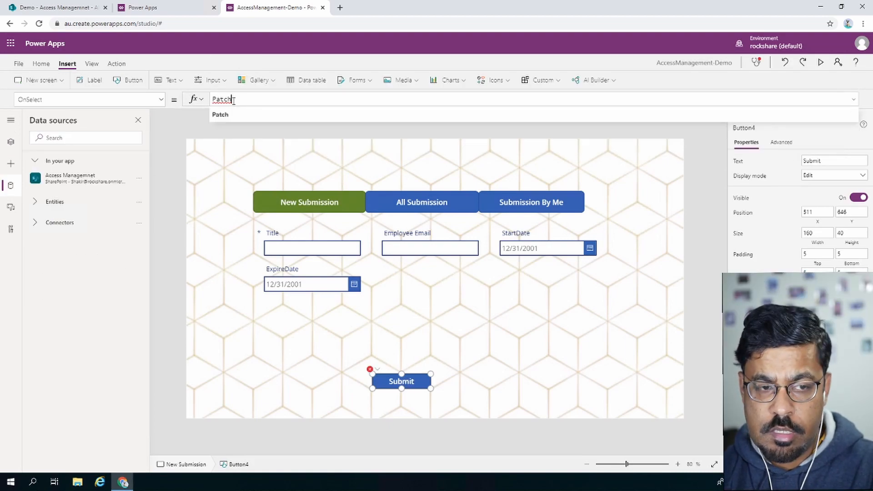
{"action": "type", "text": "("}
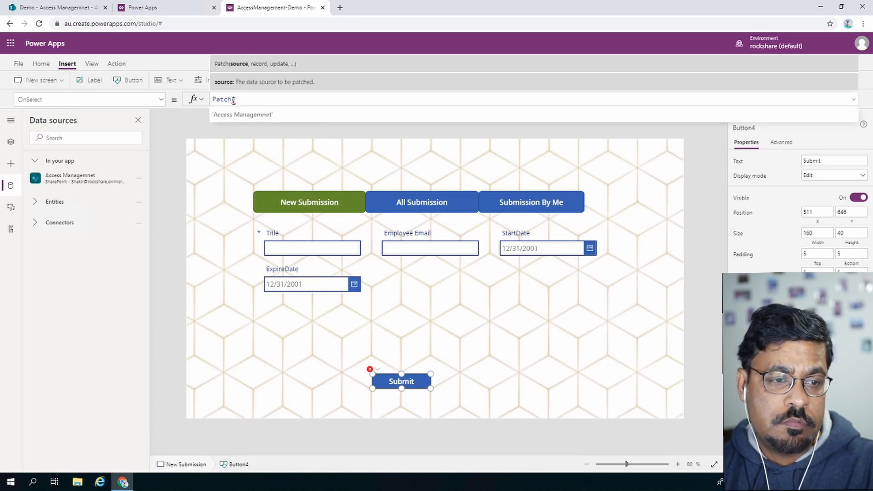
{"action": "key", "text": "Tab"}
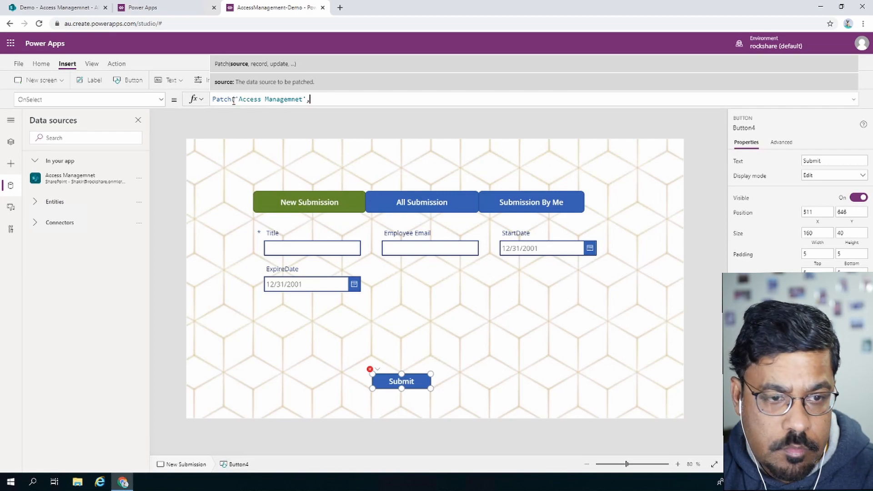
Complete the formula as Patch('Access Managemnet', Form1.Updates).
{"action": "type", "text": ","}
{"action": "type", "text": "pat"}
{"action": "key", "text": "BackSpace"}
{"action": "key", "text": "BackSpace"}
{"action": "key", "text": "BackSpace"}
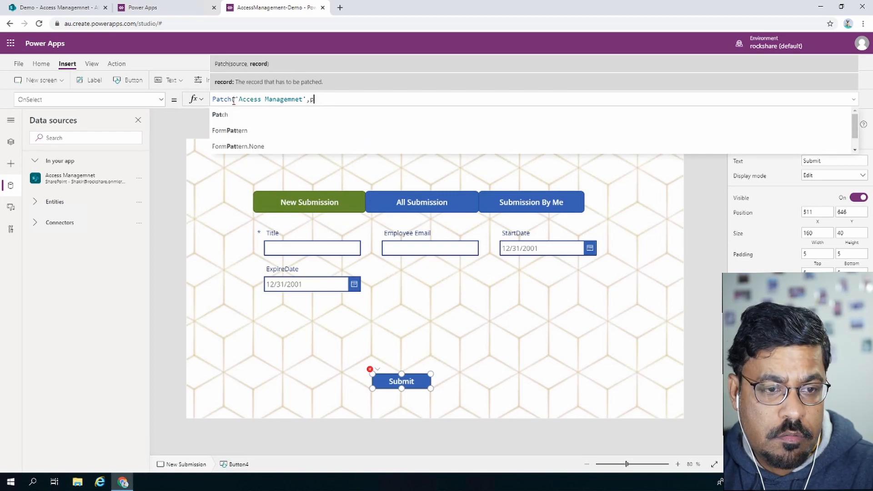
{"action": "type", "text": "form"}
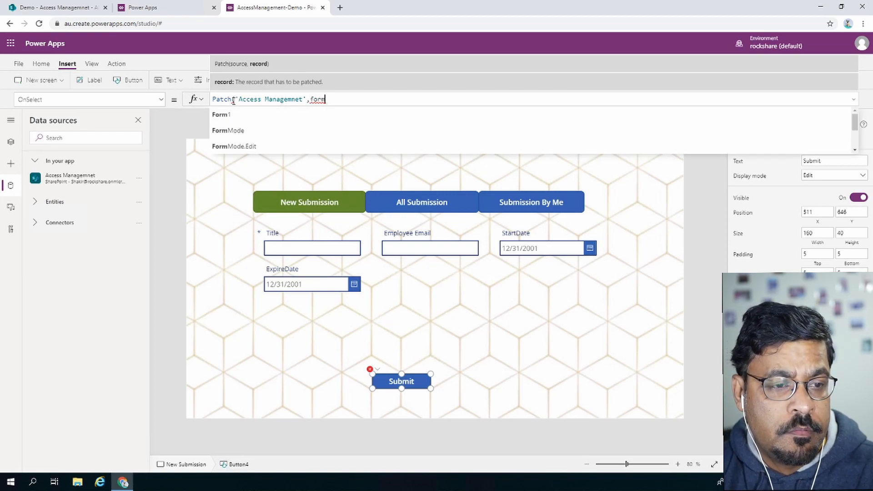
{"action": "key", "text": "Tab"}
{"action": "type", "text": ".u"}
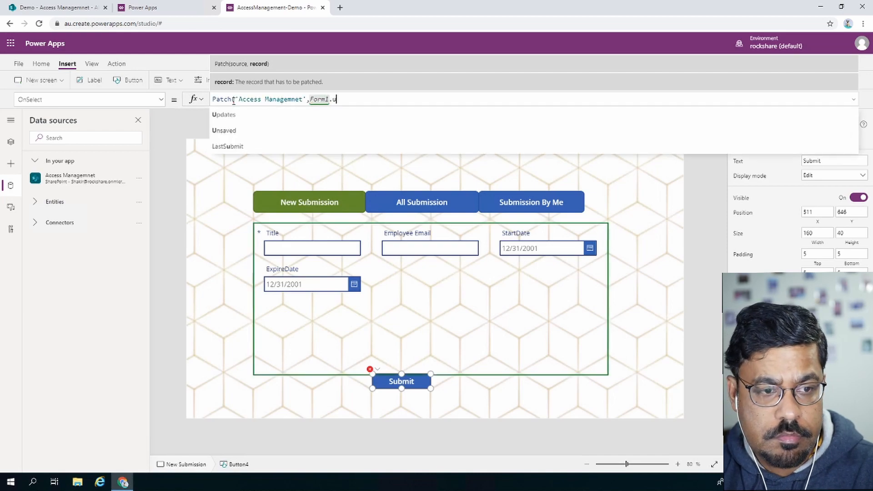
{"action": "type", "text": "pd"}
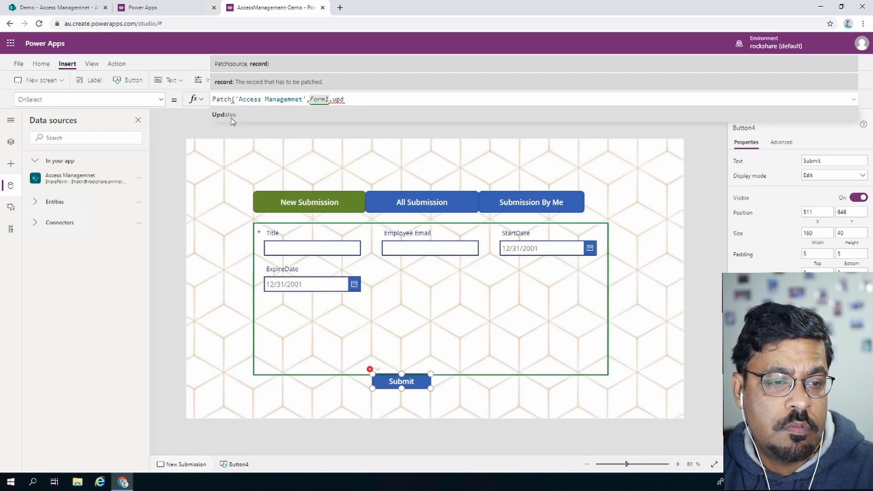
{"action": "left_click", "coordinate": [235, 116]}
{"action": "type", "text": ")N"}
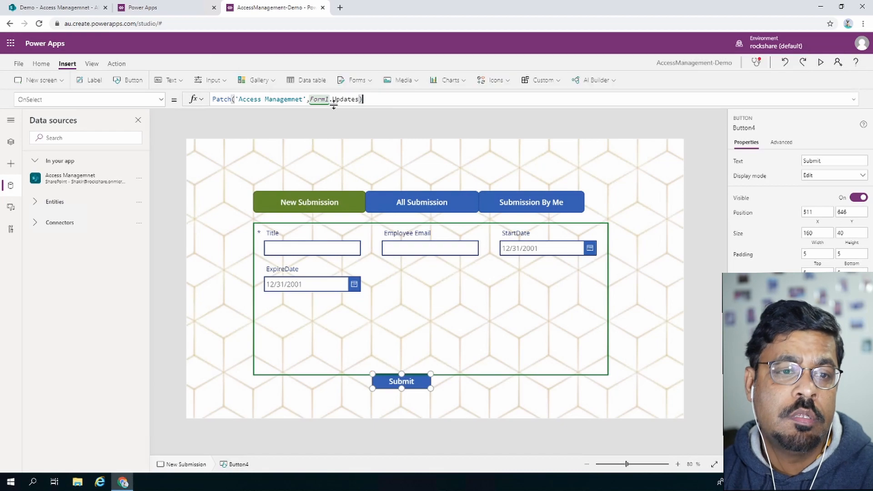
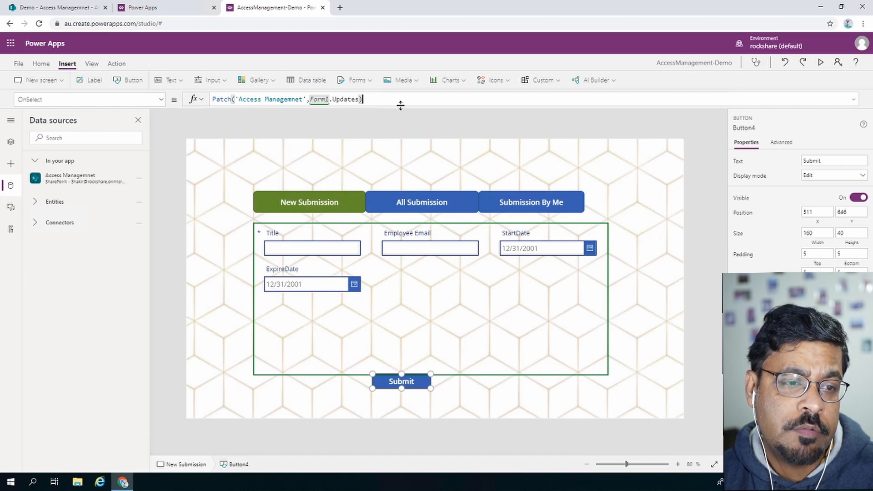
End the OnSelect formula as Patch('Access Managemnet', Form1.Updates); and open the New screen layouts.
{"action": "type", "text": ","}
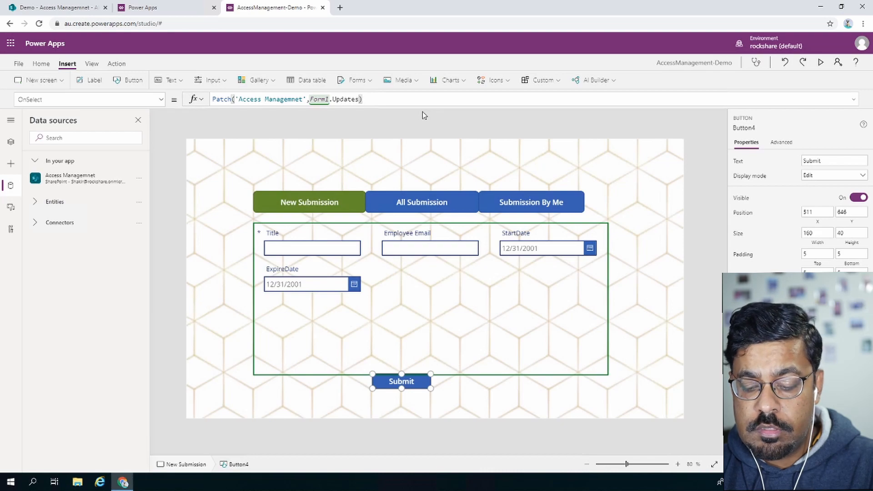
{"action": "type", "text": "N"}
{"action": "key", "text": "BackSpace"}
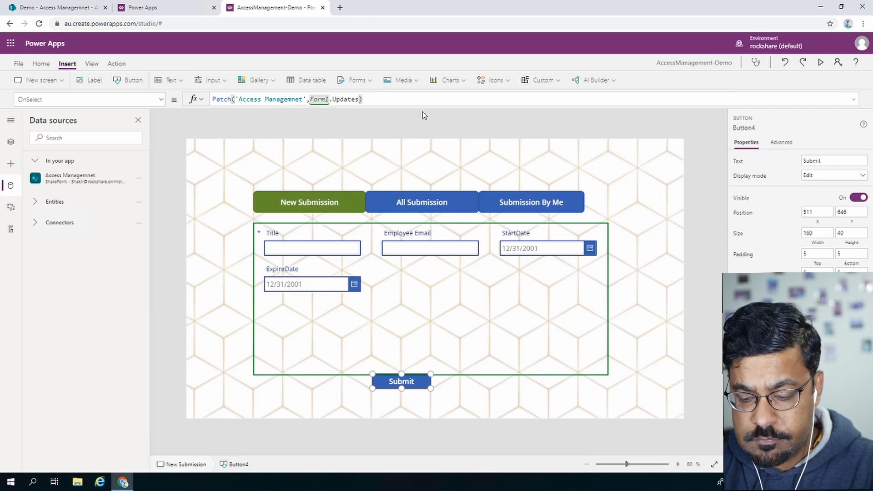
{"action": "type", "text": ";"}
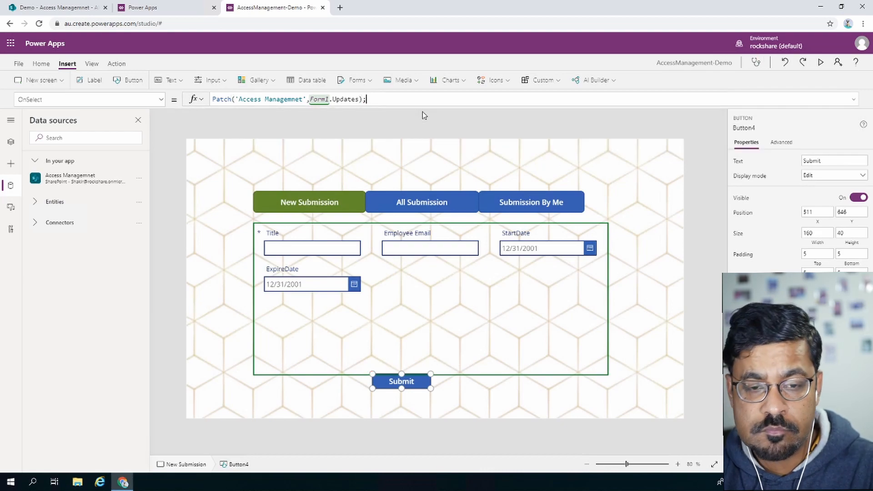
{"action": "left_click", "coordinate": [422, 115]}
{"action": "left_click", "coordinate": [60, 81]}
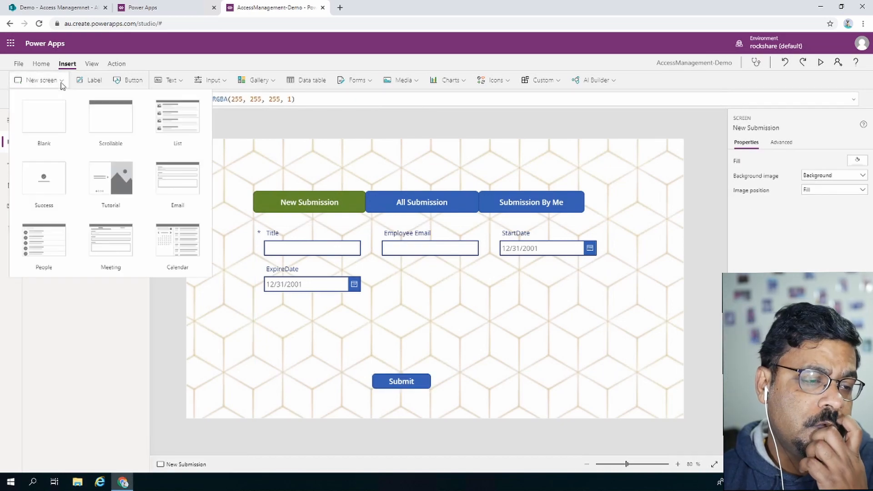
Add a Success layout screen (Screen1) with the hexagon Background image set to Fill.
{"action": "left_click", "coordinate": [47, 186]}
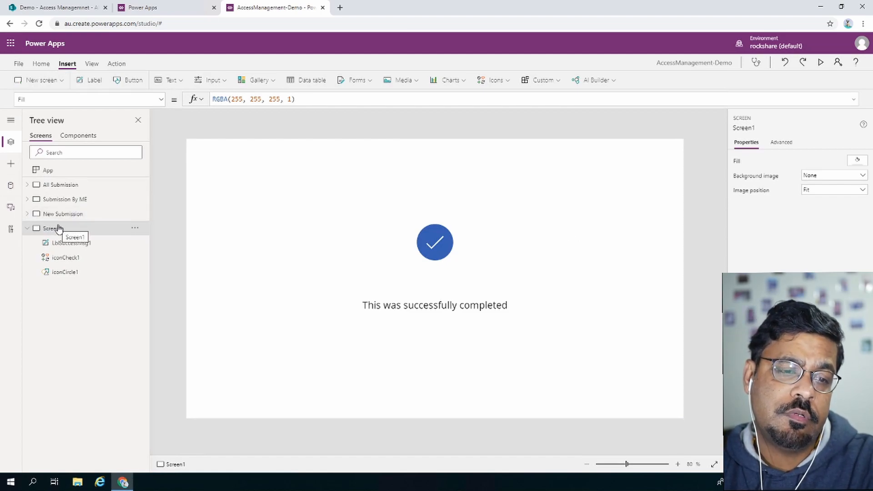
{"action": "left_click", "coordinate": [134, 229]}
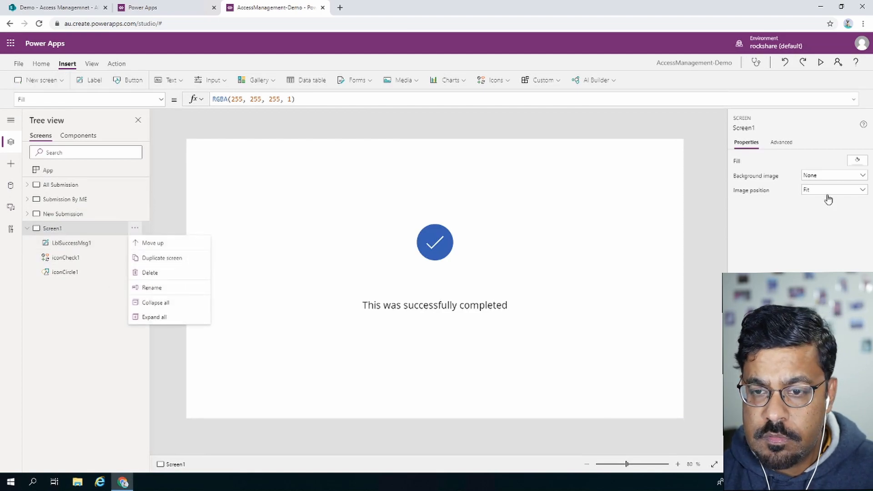
{"action": "left_click", "coordinate": [837, 176]}
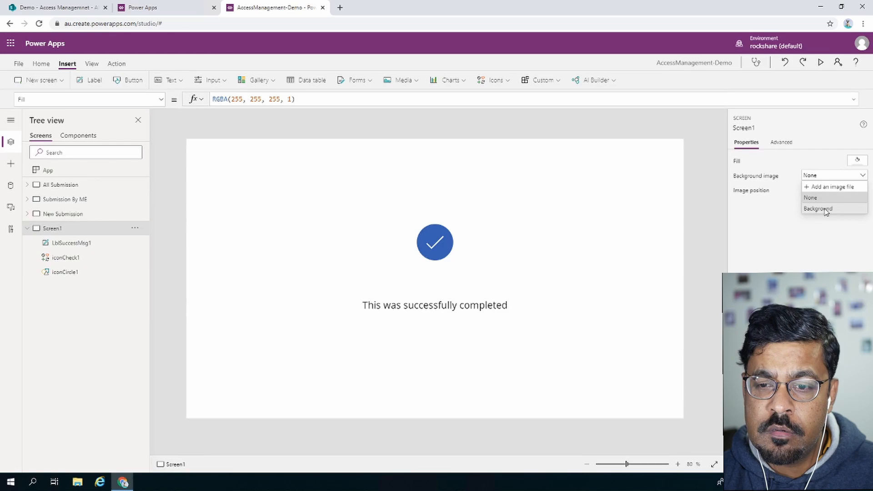
{"action": "left_click", "coordinate": [826, 210]}
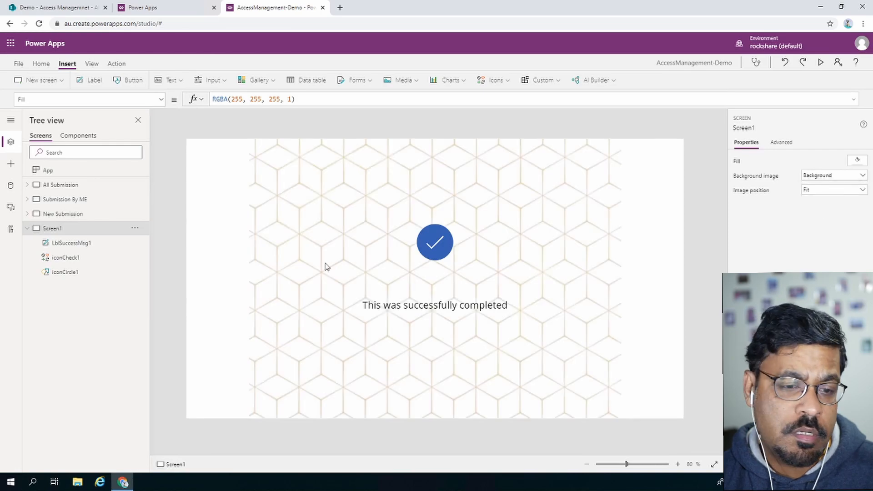
{"action": "left_click", "coordinate": [828, 190]}
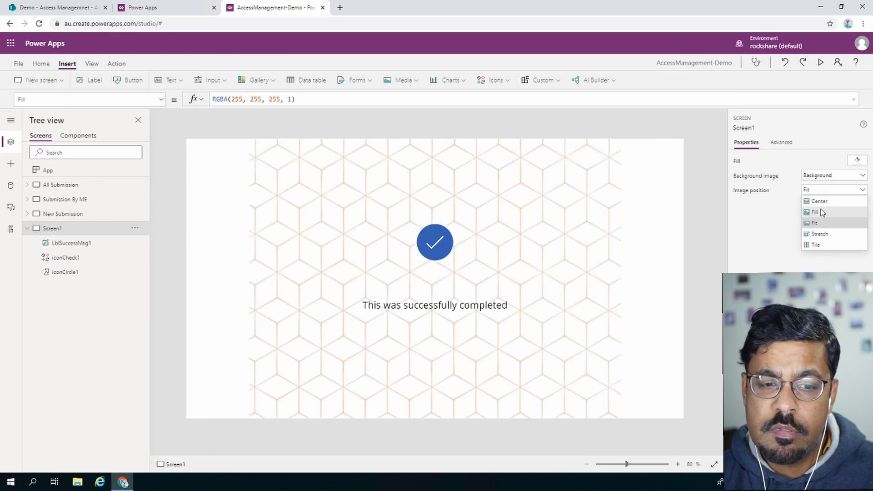
{"action": "left_click", "coordinate": [815, 212]}
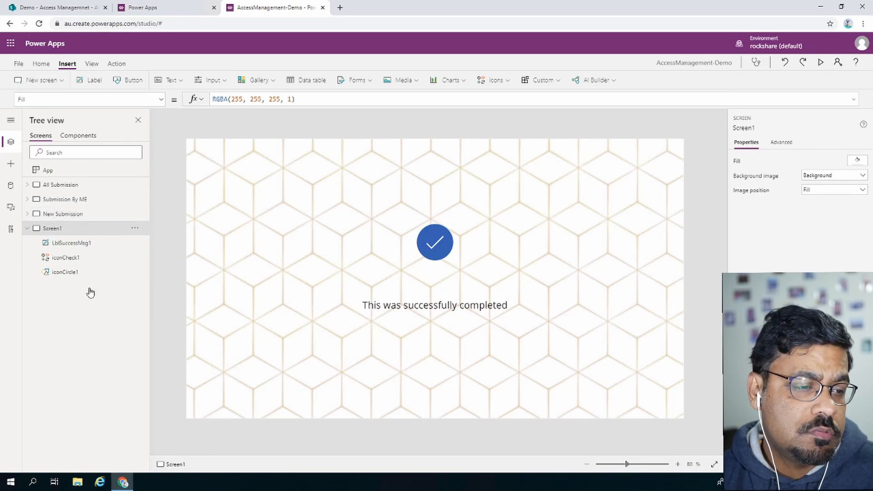
Append Navigate( after the Patch call in the Submit button's OnSelect formula.
{"action": "left_click", "coordinate": [54, 214]}
{"action": "left_click", "coordinate": [414, 380]}
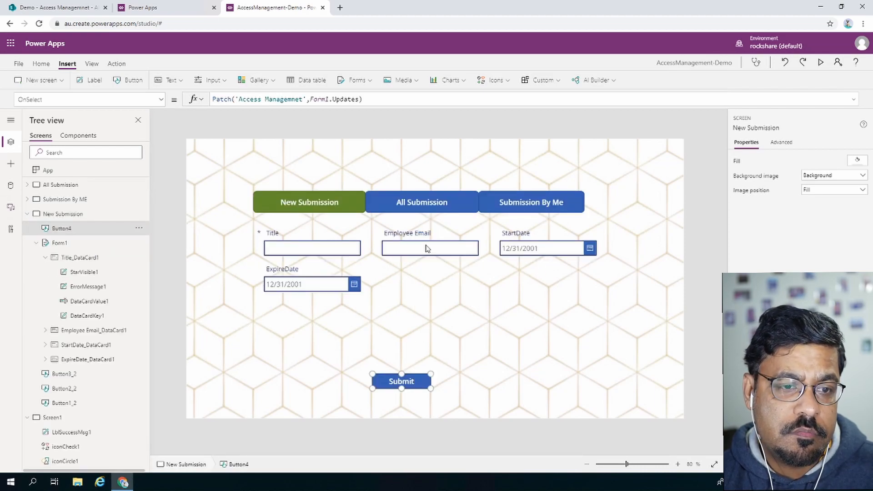
{"action": "left_click", "coordinate": [380, 99]}
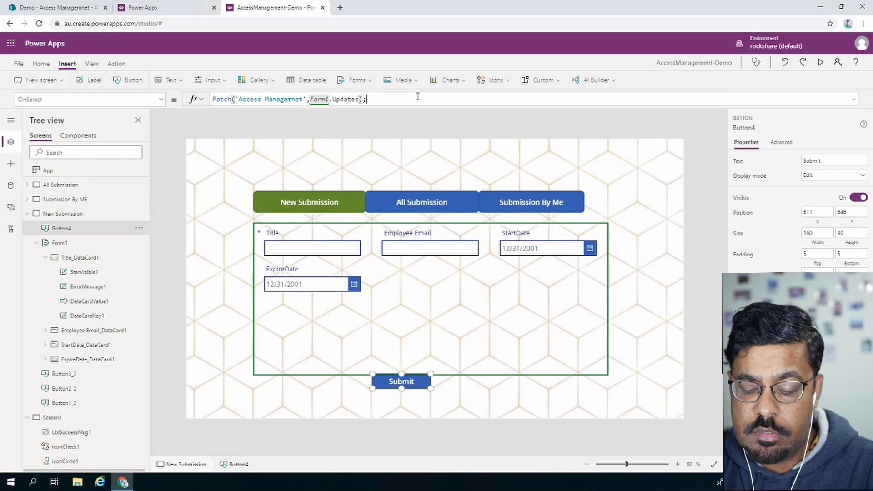
{"action": "type", "text": "Na"}
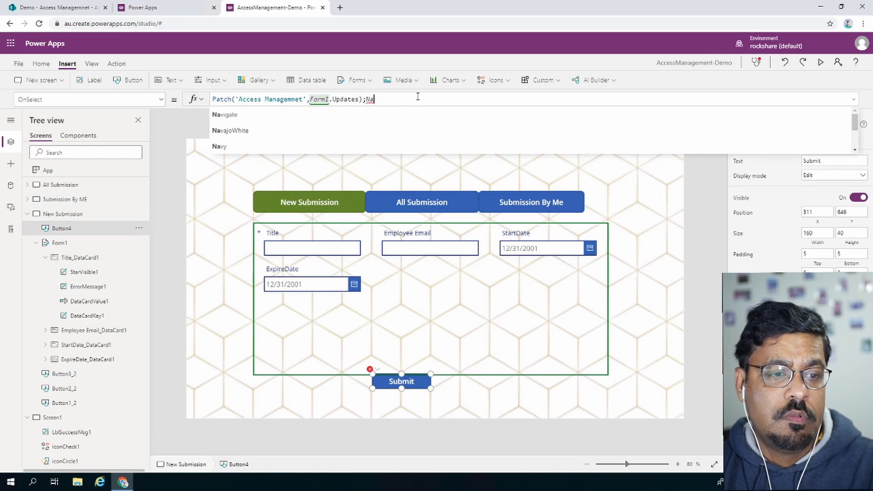
{"action": "type", "text": "vigate("}
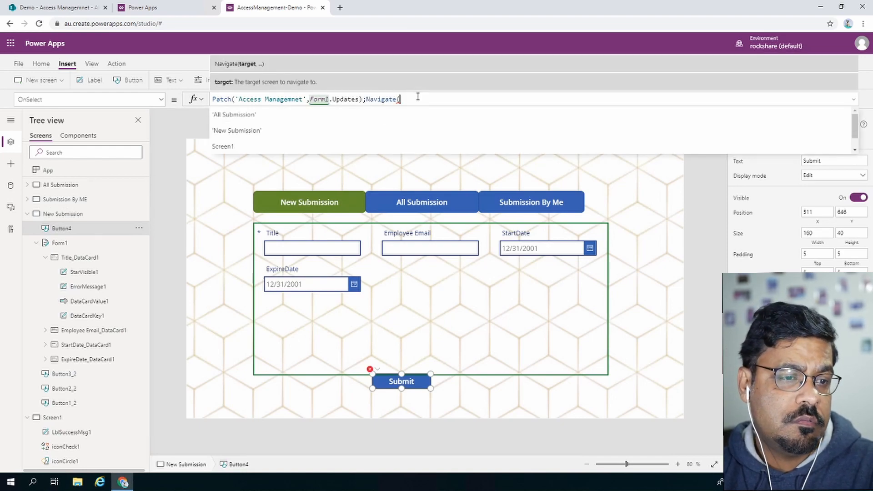
Rename Screen1 to Success.
{"action": "left_click", "coordinate": [27, 214]}
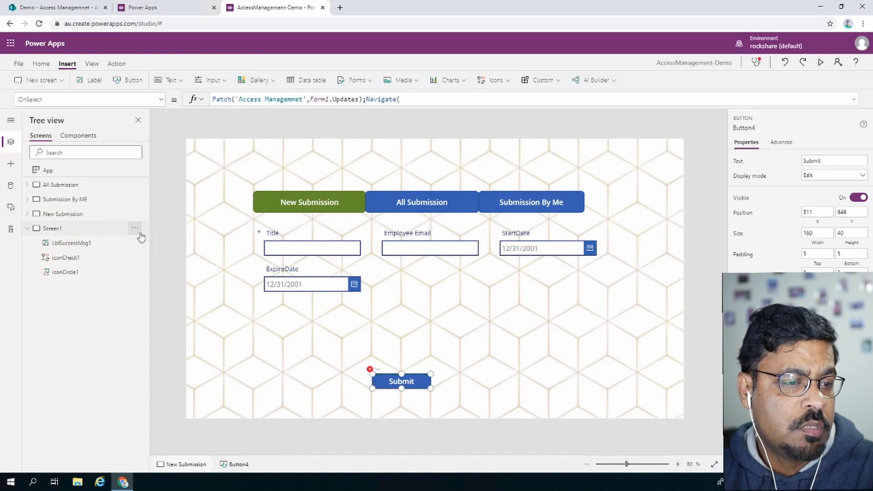
{"action": "left_click", "coordinate": [136, 229]}
{"action": "left_click", "coordinate": [135, 228]}
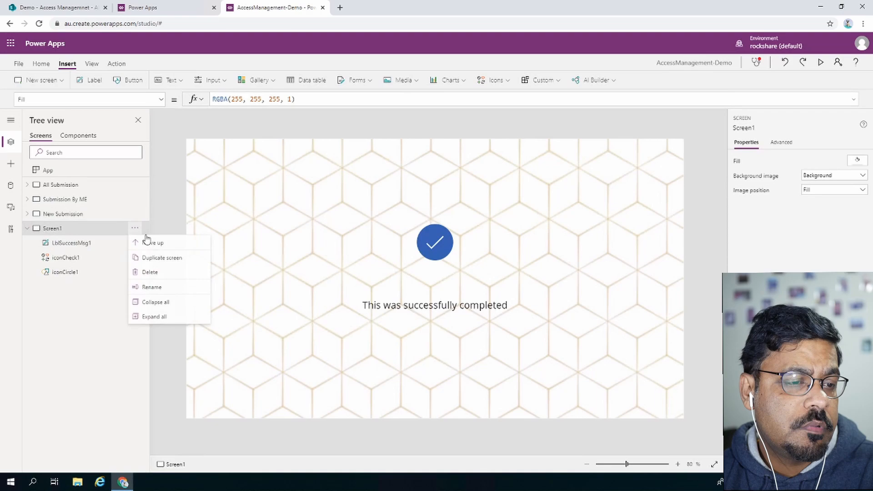
{"action": "left_click", "coordinate": [152, 287]}
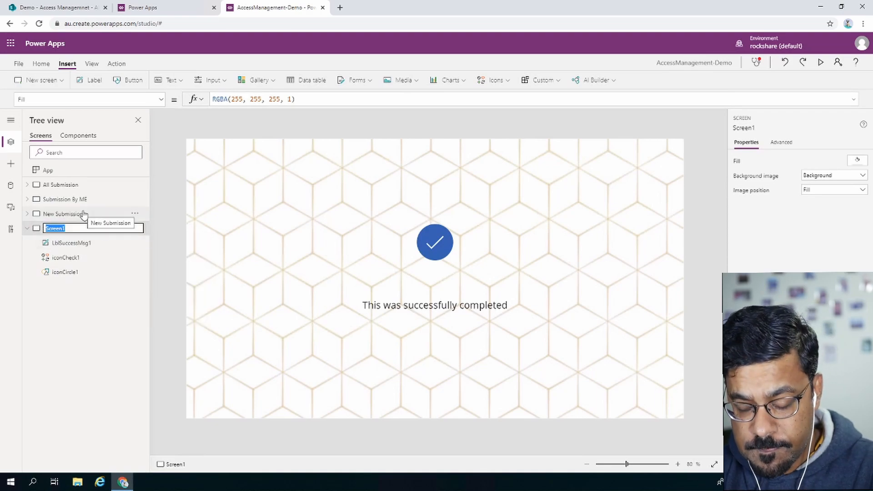
{"action": "type", "text": "Success"}
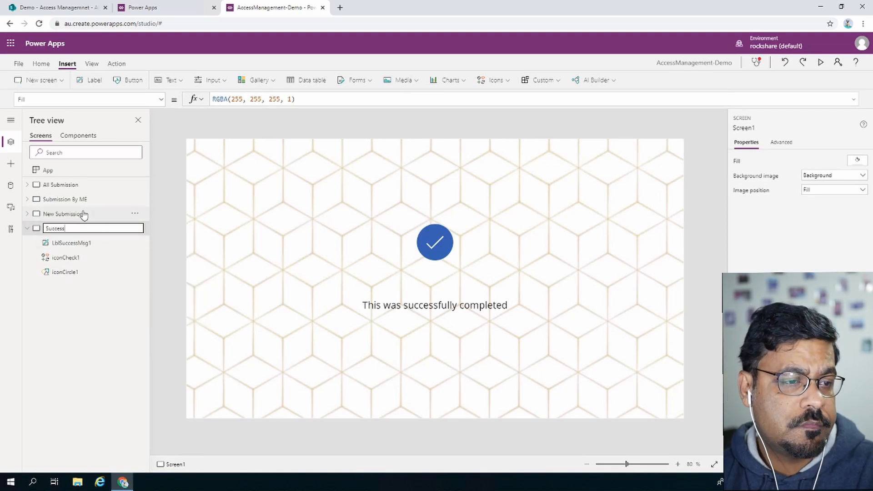
{"action": "key", "text": "Return"}
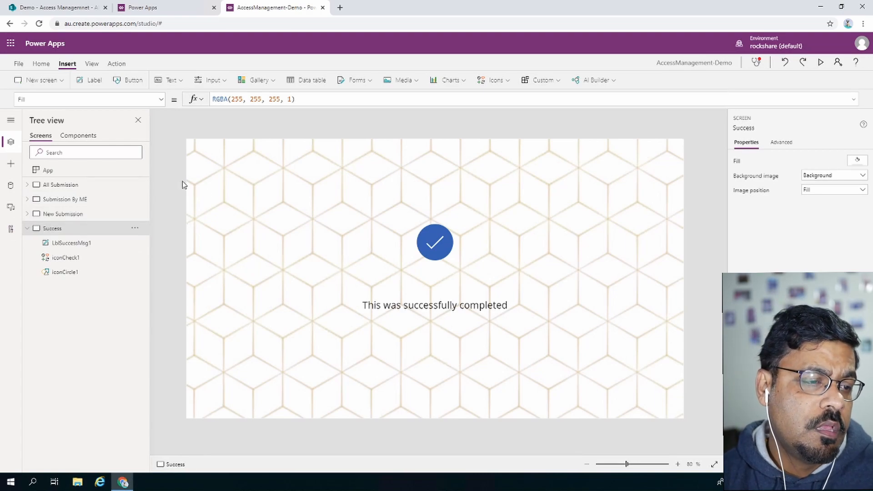
Complete the Submit formula with Navigate(Success).
{"action": "left_click", "coordinate": [85, 216]}
{"action": "left_click", "coordinate": [396, 383]}
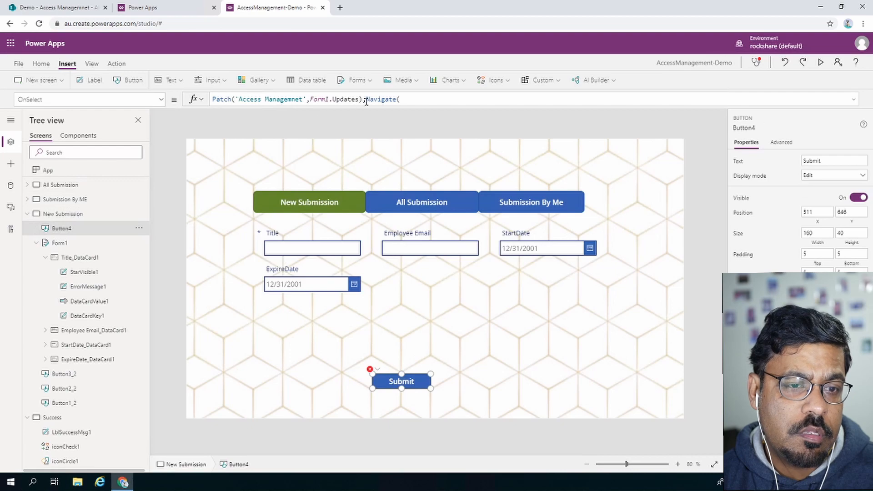
{"action": "left_click", "coordinate": [405, 99]}
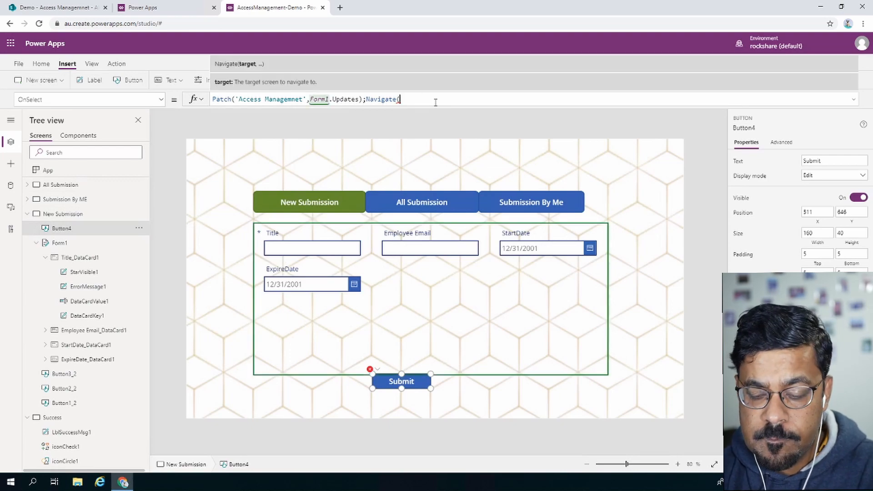
{"action": "type", "text": "succ"}
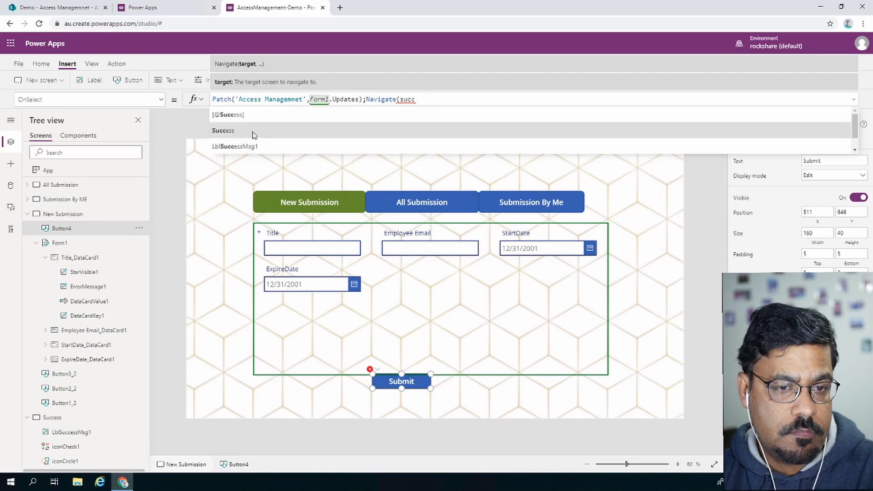
{"action": "left_click", "coordinate": [252, 133]}
{"action": "type", "text": ")"}
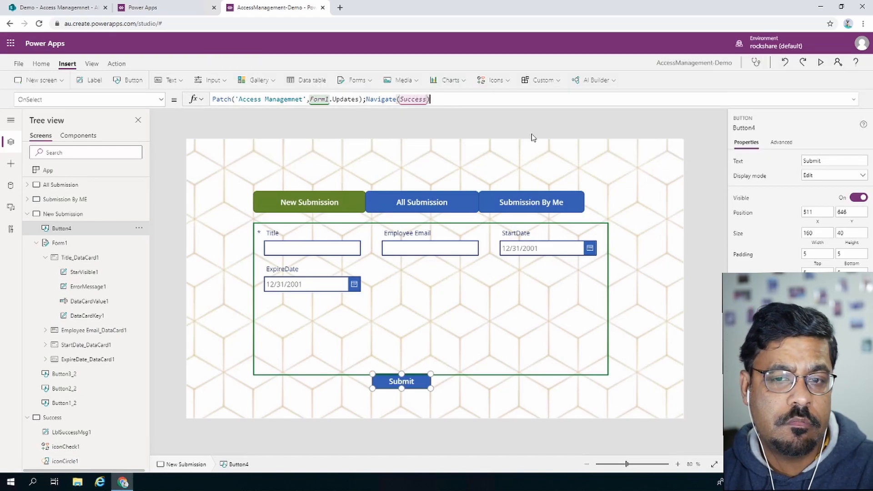
{"action": "left_click", "coordinate": [699, 183]}
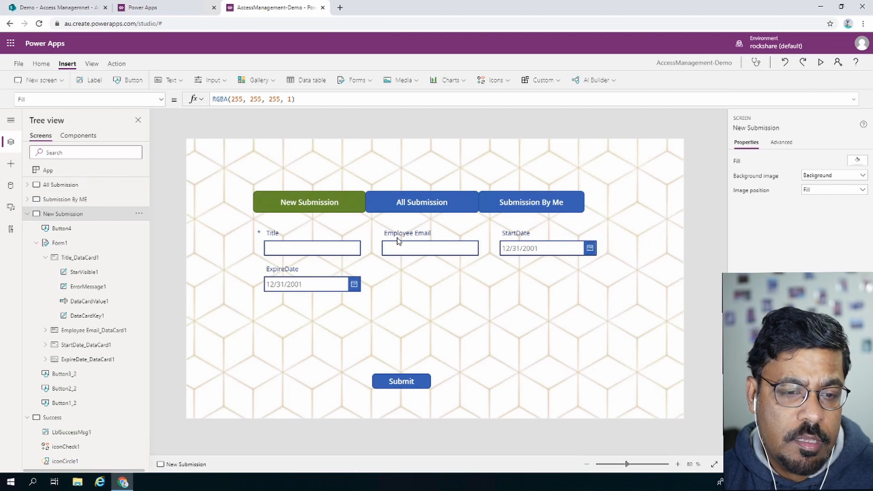
Set the App's OnStart property to Navigate('All Submission').
{"action": "left_click", "coordinate": [65, 185]}
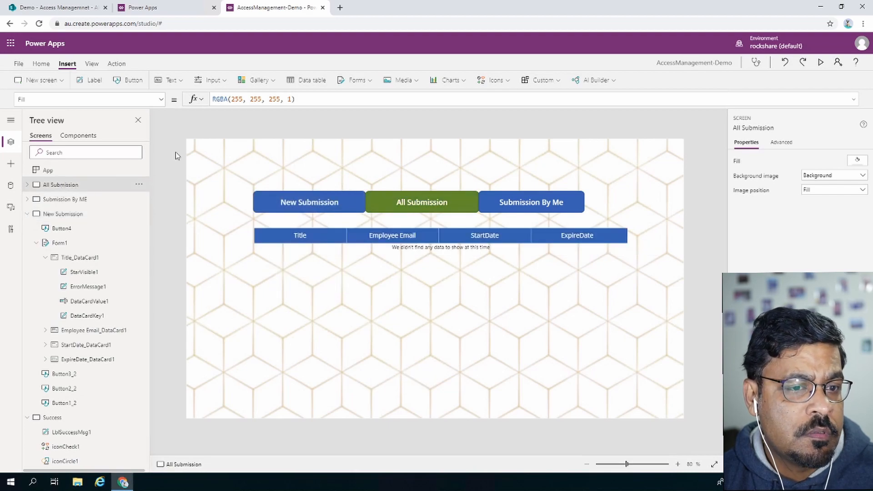
{"action": "left_click", "coordinate": [49, 172]}
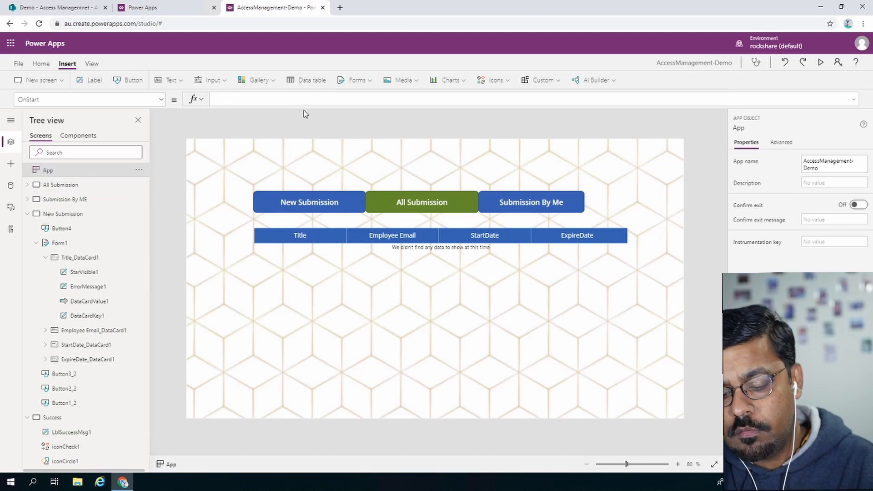
{"action": "type", "text": "Navigate("}
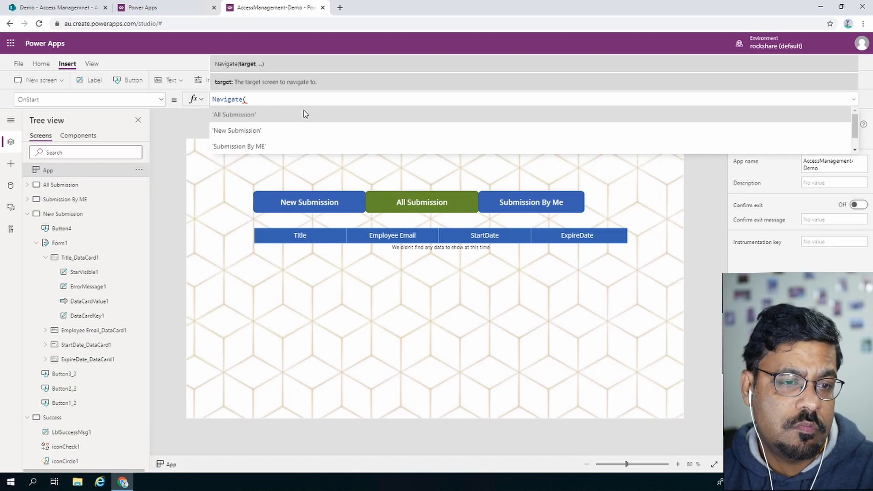
{"action": "left_click", "coordinate": [258, 116]}
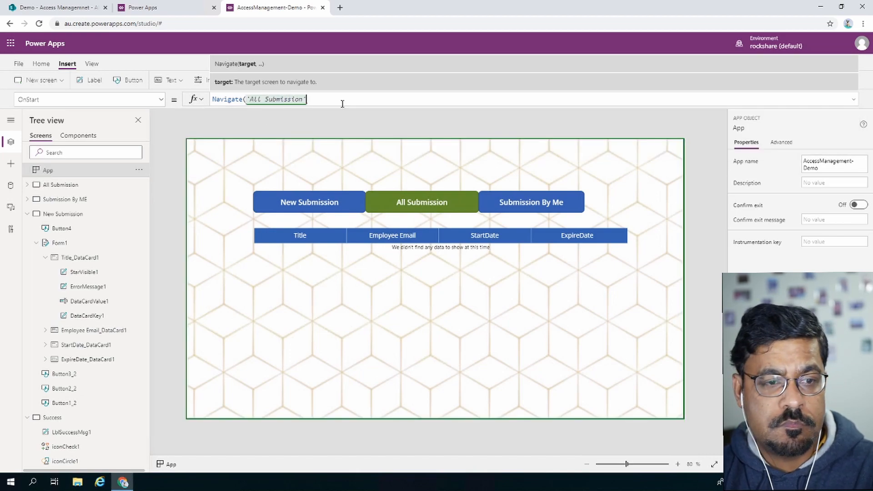
{"action": "type", "text": ")"}
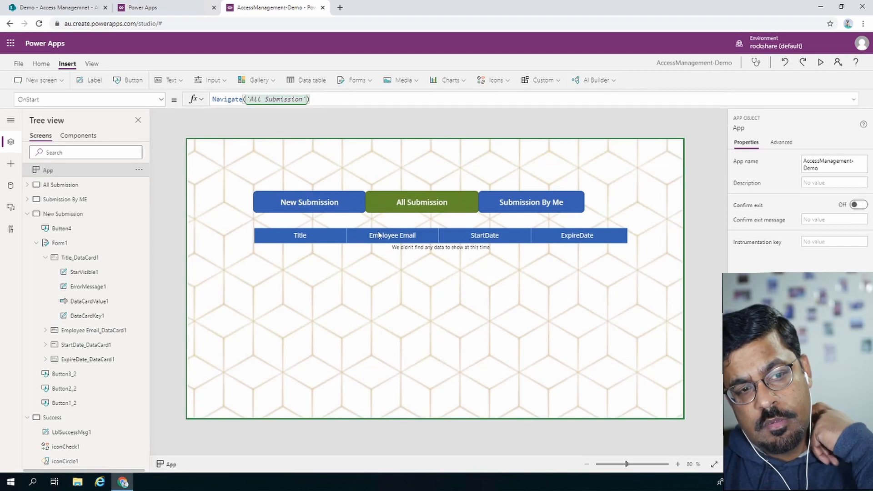
Save the app to the cloud as AccessManagement-Demo and open its Share page.
{"action": "left_click", "coordinate": [41, 64]}
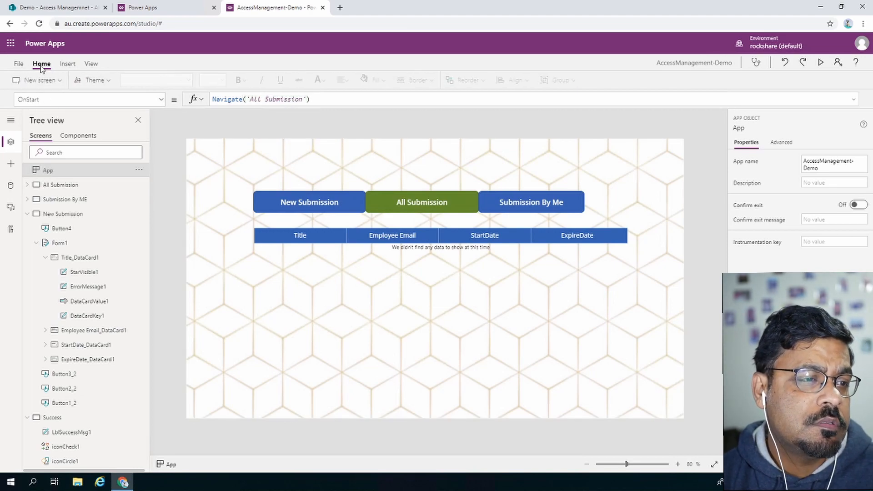
{"action": "left_click", "coordinate": [18, 64]}
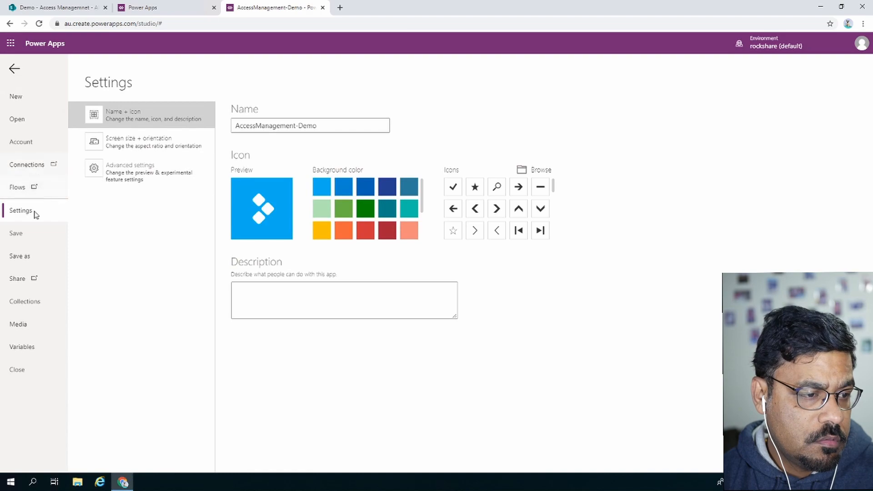
{"action": "left_click", "coordinate": [29, 254]}
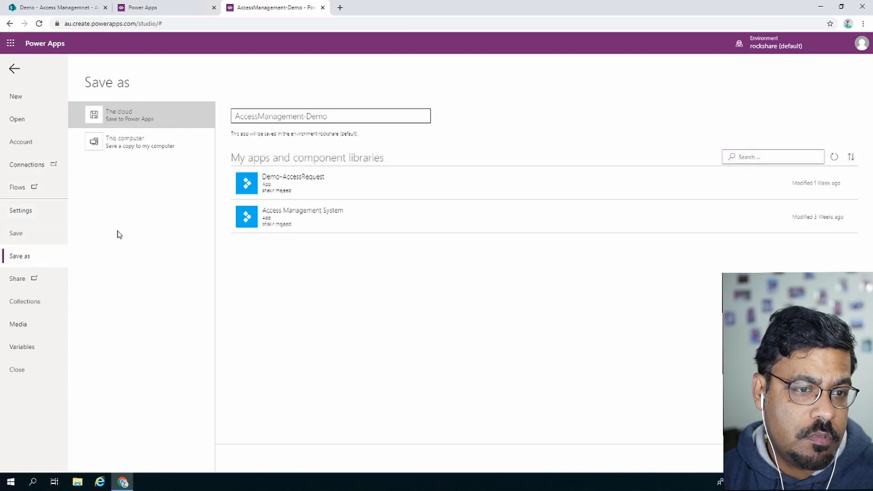
{"action": "triple_click", "coordinate": [349, 117]}
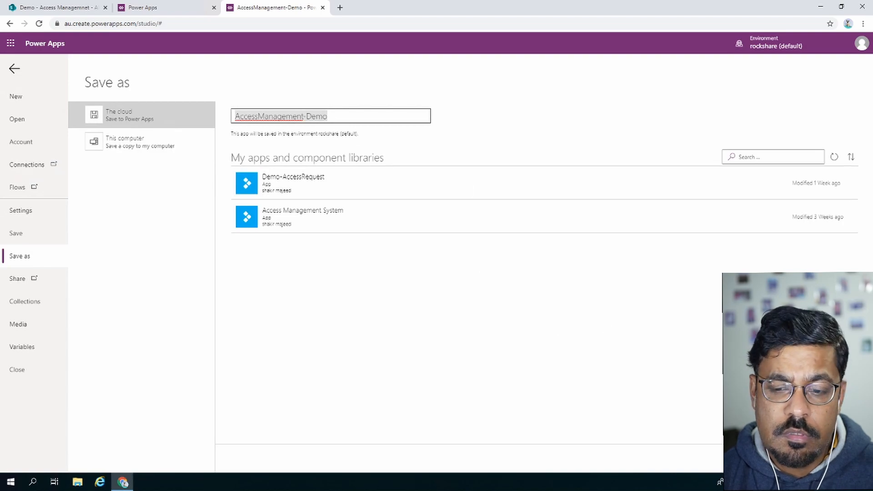
{"action": "left_click", "coordinate": [835, 458]}
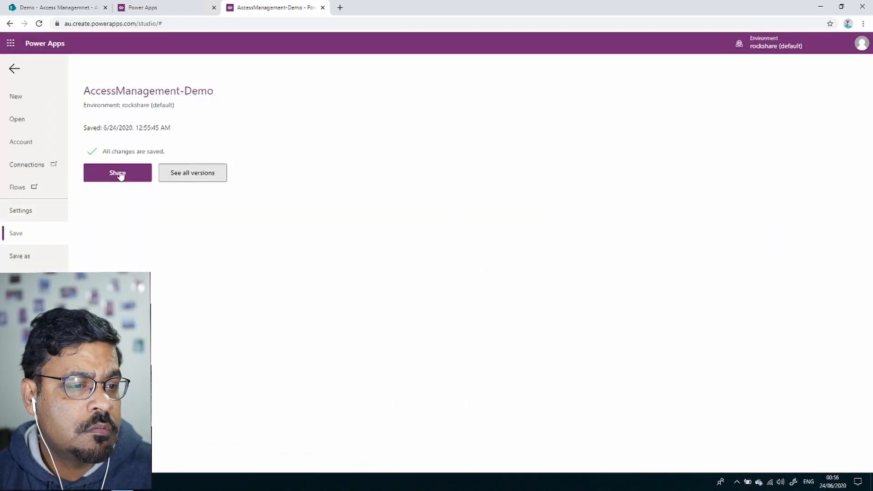
{"action": "left_click", "coordinate": [119, 175]}
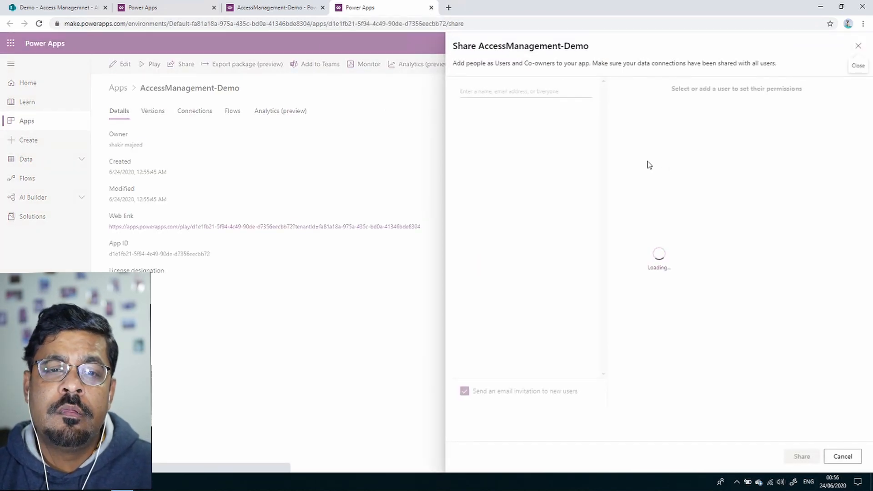
Share the app with Everyone in rockshare, with email invitations turned off.
{"action": "left_click", "coordinate": [563, 90]}
{"action": "type", "text": "sve"}
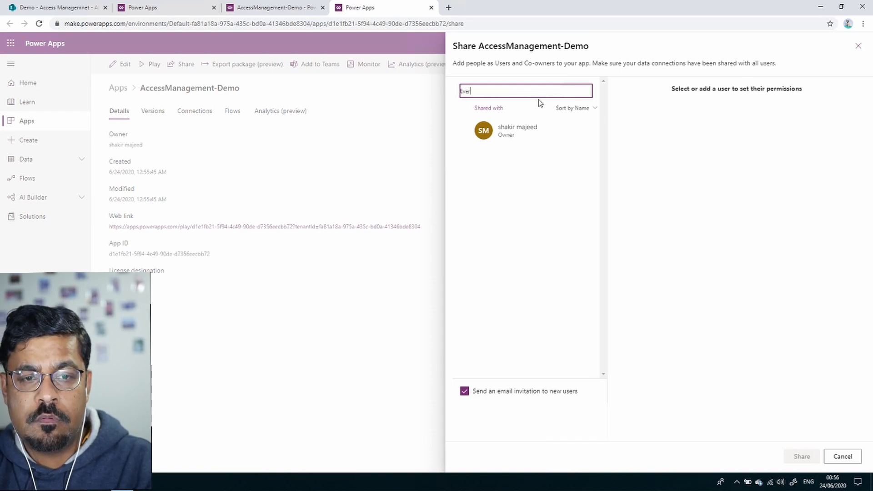
{"action": "type", "text": "ryone"}
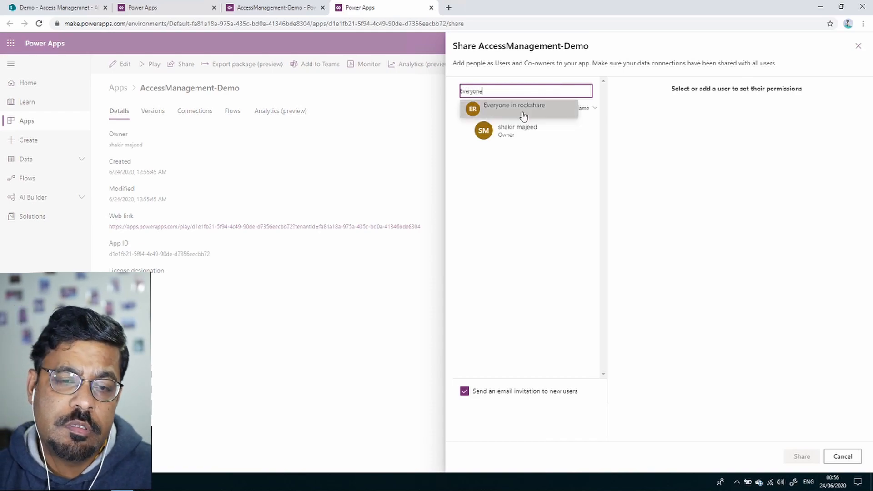
{"action": "left_click", "coordinate": [524, 116]}
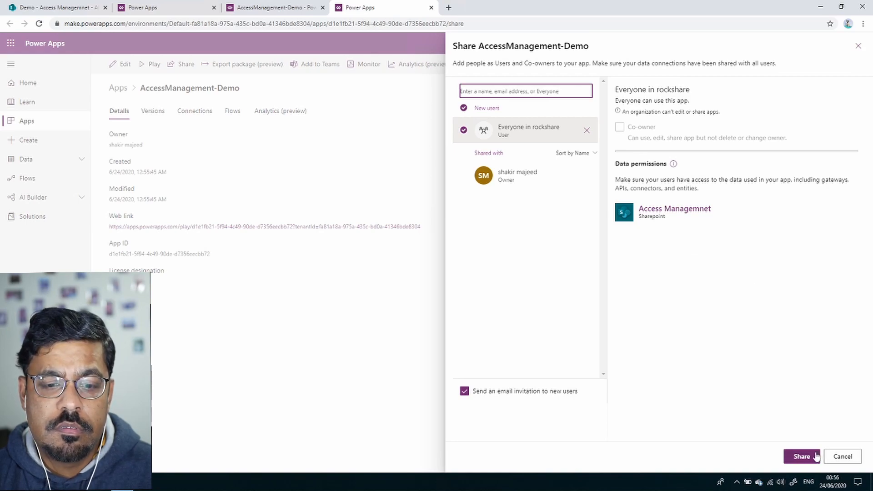
{"action": "left_click", "coordinate": [464, 391]}
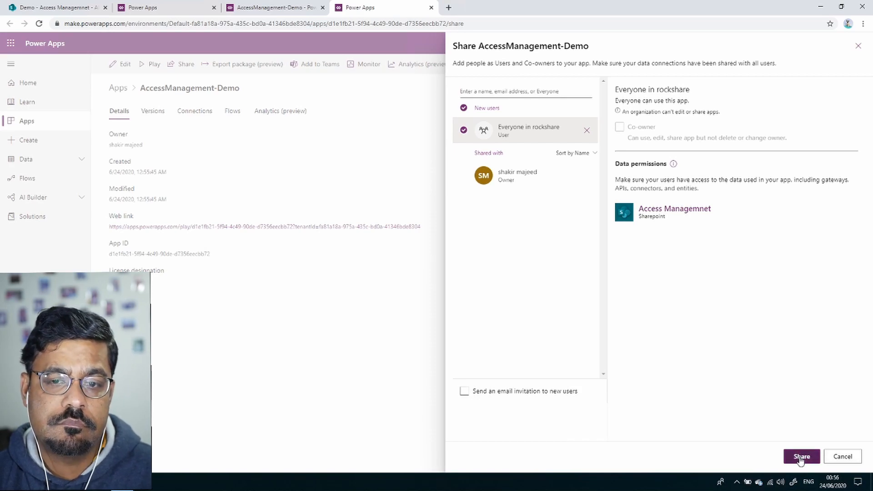
{"action": "left_click", "coordinate": [799, 456]}
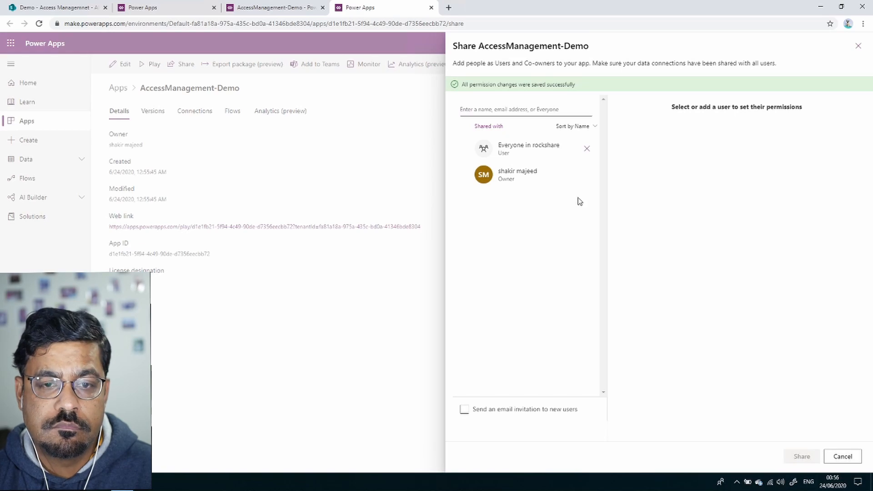
{"action": "left_click", "coordinate": [858, 46]}
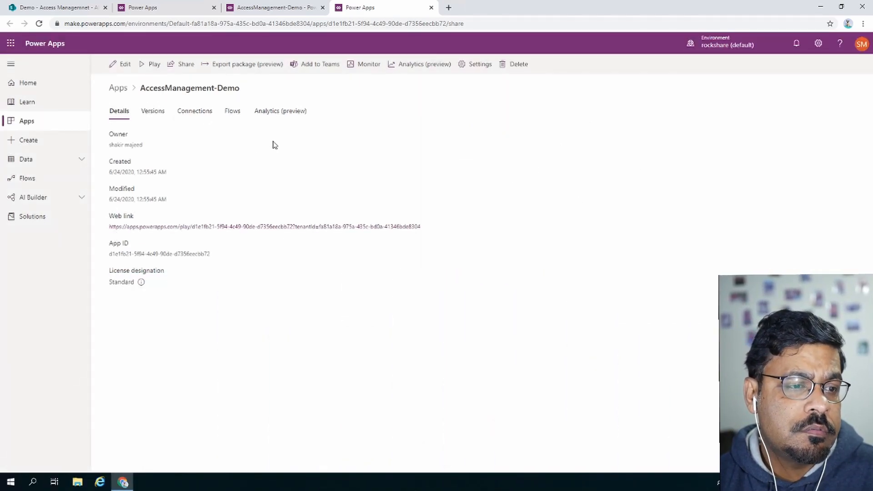
Launch AccessManagement-Demo from the apps list and open its New Submission form.
{"action": "left_click", "coordinate": [40, 123]}
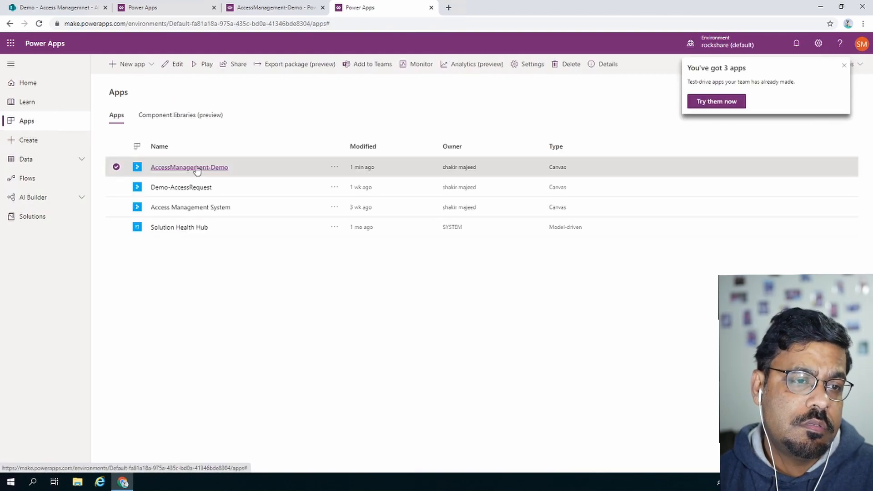
{"action": "left_click", "coordinate": [196, 168]}
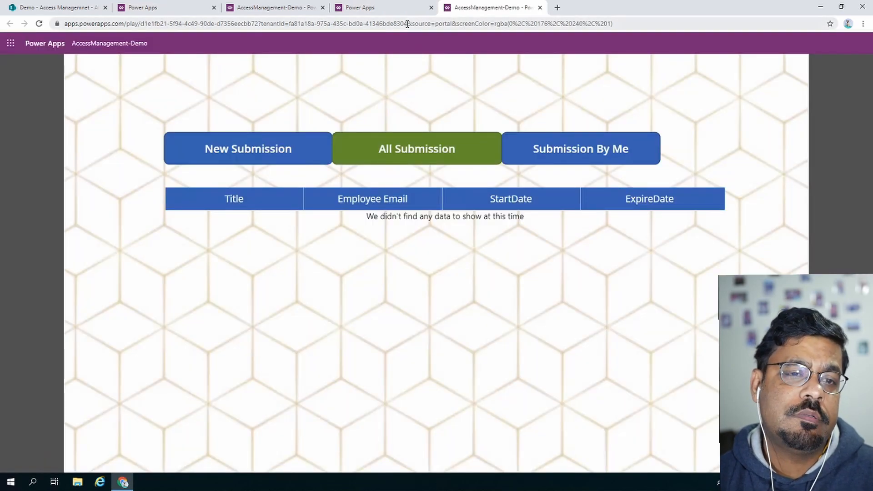
{"action": "left_click_drag", "start_coordinate": [407, 24], "coordinate": [65, 24]}
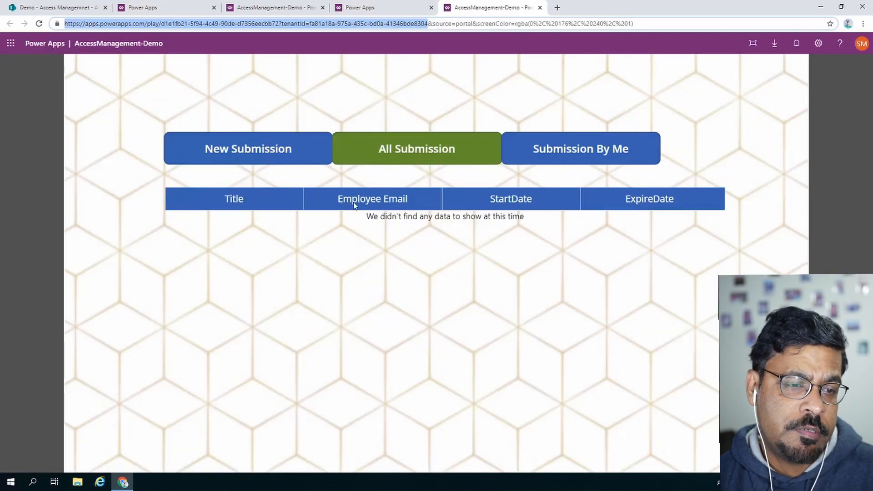
{"action": "left_click", "coordinate": [310, 146]}
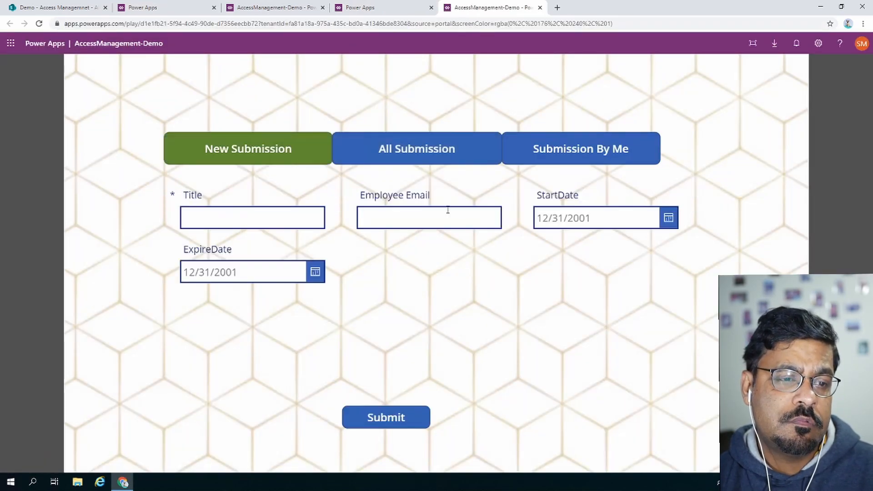
Enter the title Acccess1 and the employee's email address.
{"action": "left_click", "coordinate": [300, 221]}
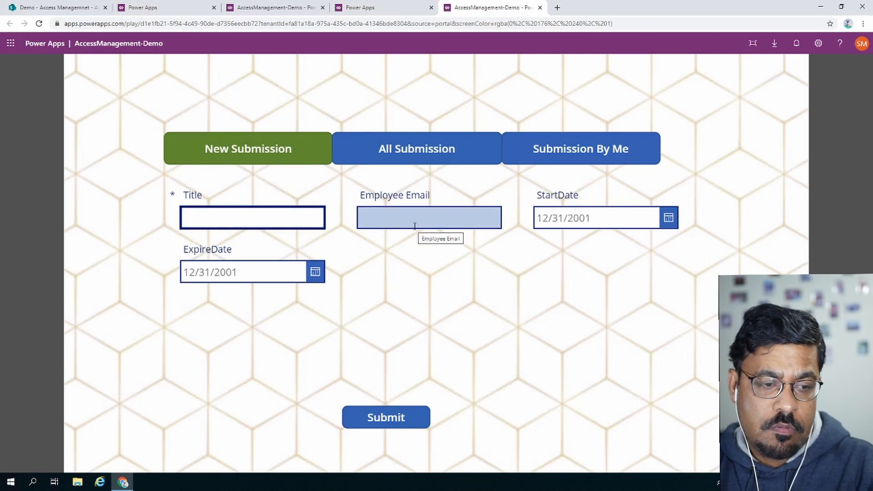
{"action": "type", "text": "Acce"}
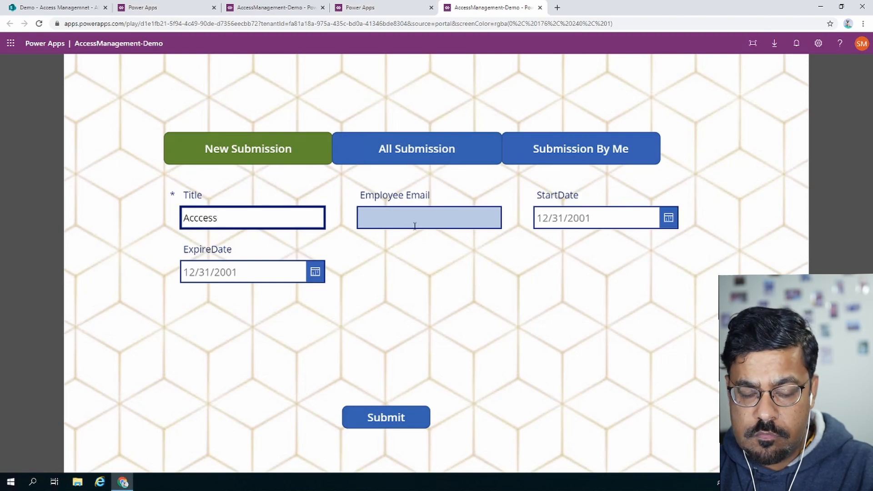
{"action": "left_click", "coordinate": [414, 226]}
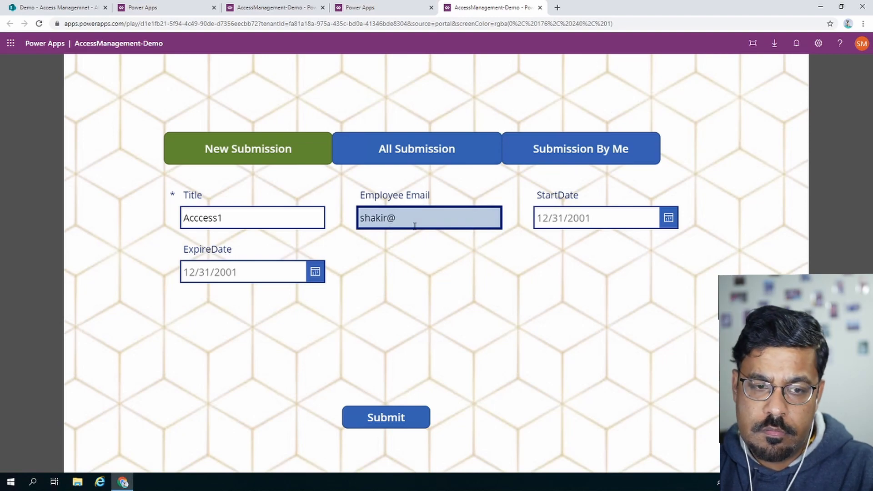
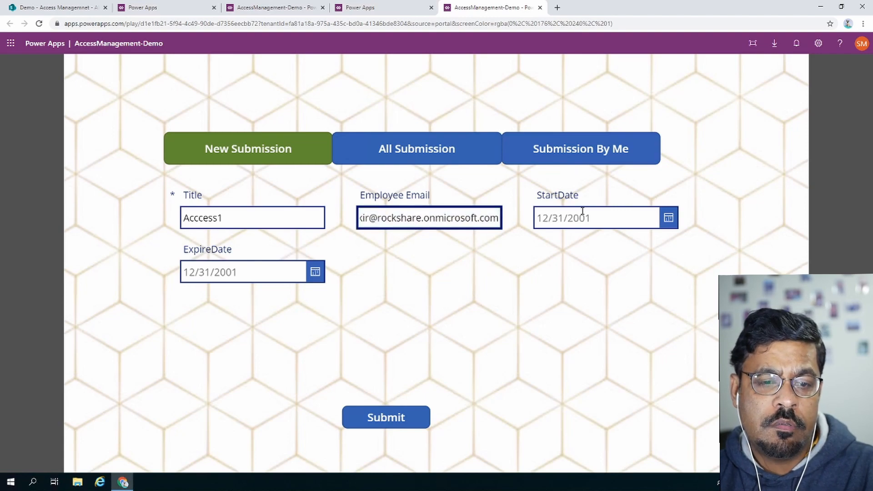
Set StartDate to 6/24/2020 and ExpireDate to 6/26/2020, then submit the request.
{"action": "left_click", "coordinate": [668, 218]}
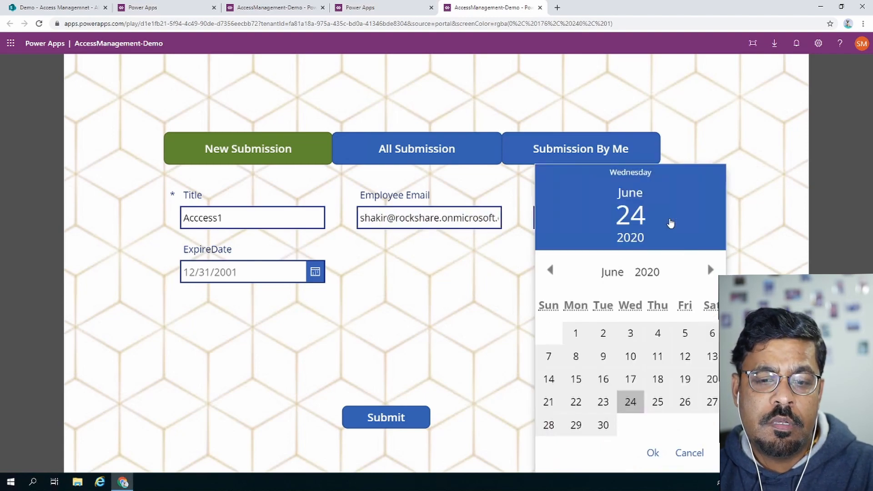
{"action": "left_click", "coordinate": [631, 403]}
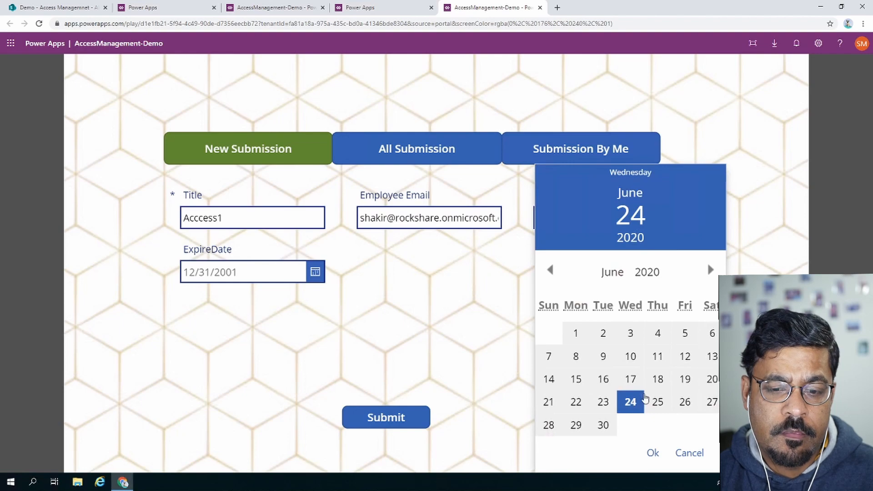
{"action": "left_click", "coordinate": [655, 452]}
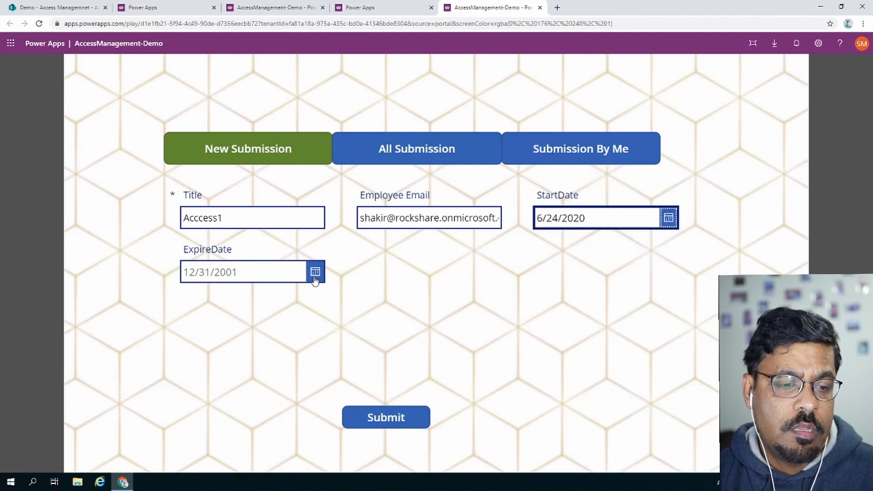
{"action": "left_click", "coordinate": [314, 275]}
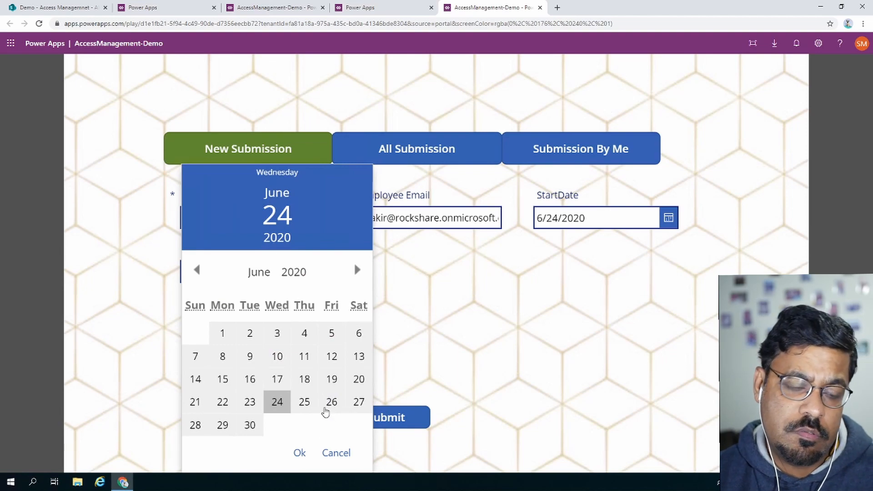
{"action": "left_click", "coordinate": [329, 402]}
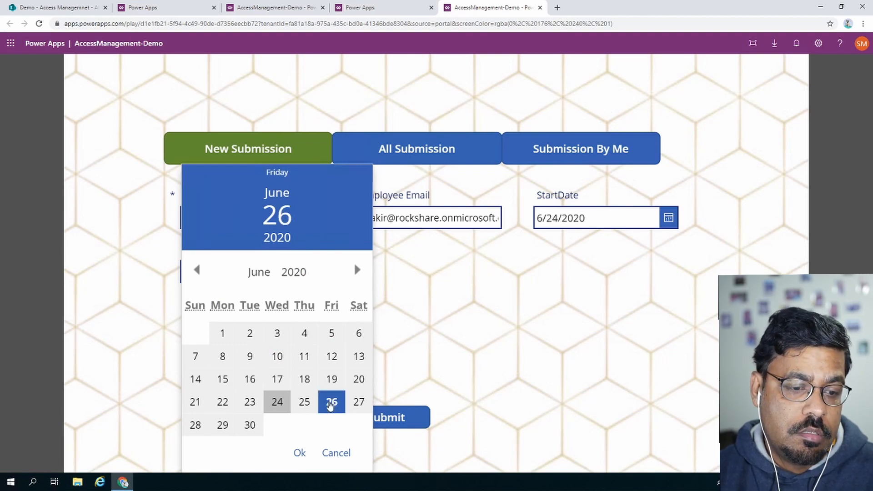
{"action": "left_click", "coordinate": [299, 453]}
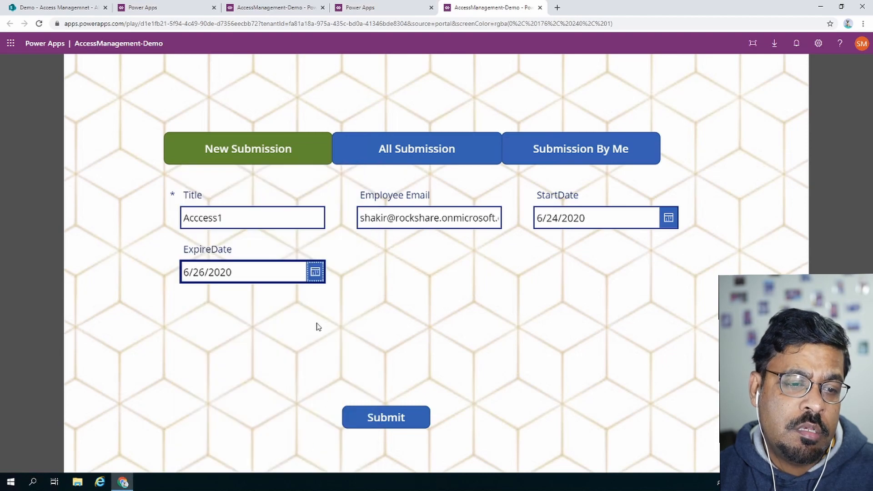
{"action": "left_click", "coordinate": [391, 416]}
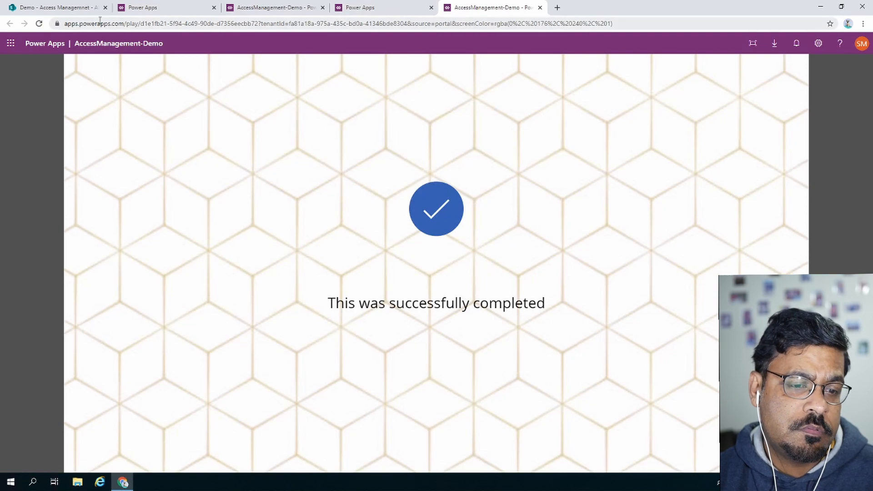
Refresh the SharePoint Access Managemnet list to reveal Acccess1, then return to the app.
{"action": "left_click", "coordinate": [85, 11]}
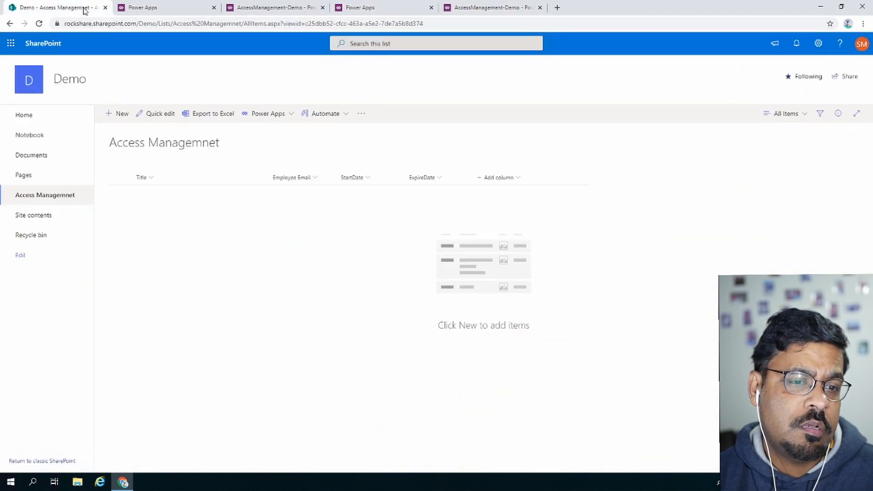
{"action": "key", "text": "F5"}
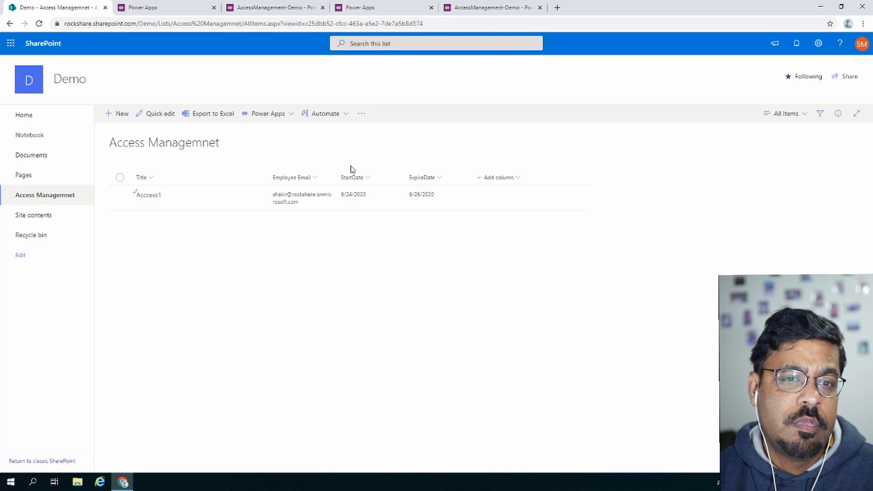
{"action": "left_click", "coordinate": [469, 7]}
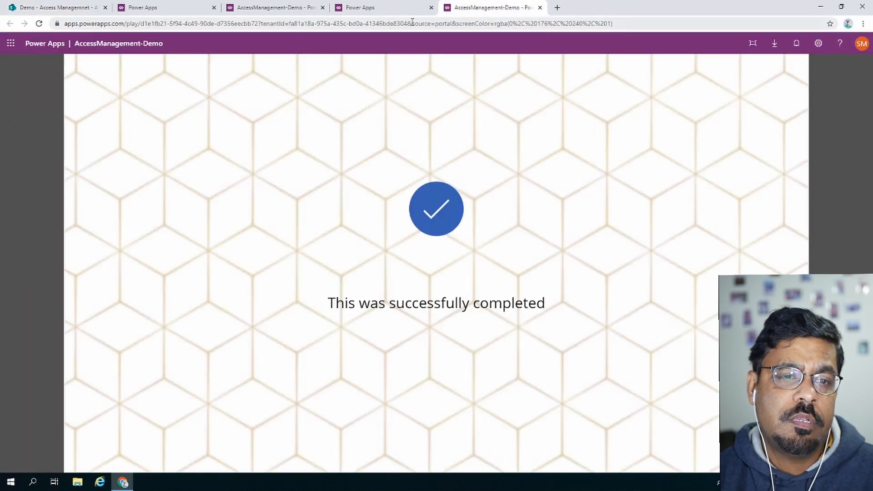
Remove the &source parameters from the app URL, reload, and view Submission By Me.
{"action": "left_click_drag", "start_coordinate": [408, 24], "coordinate": [569, 23]}
{"action": "left_click_drag", "start_coordinate": [662, 4], "coordinate": [676, 8]}
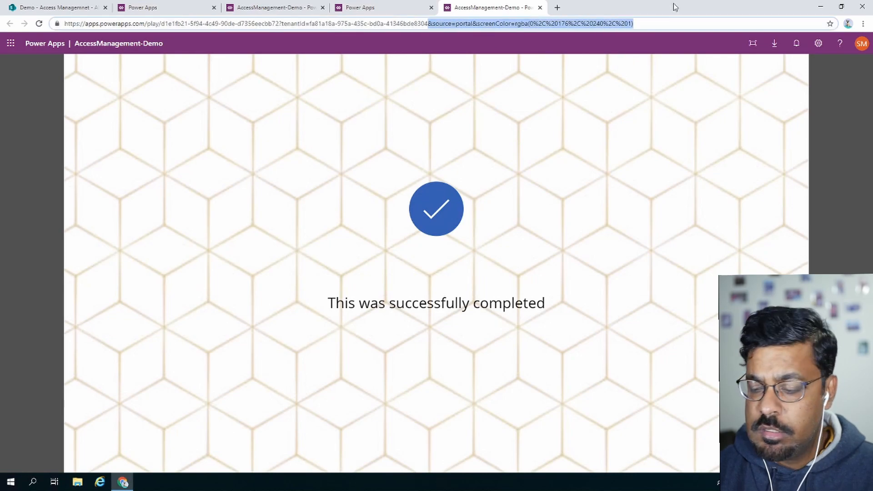
{"action": "key", "text": "BackSpace"}
{"action": "key", "text": "Return"}
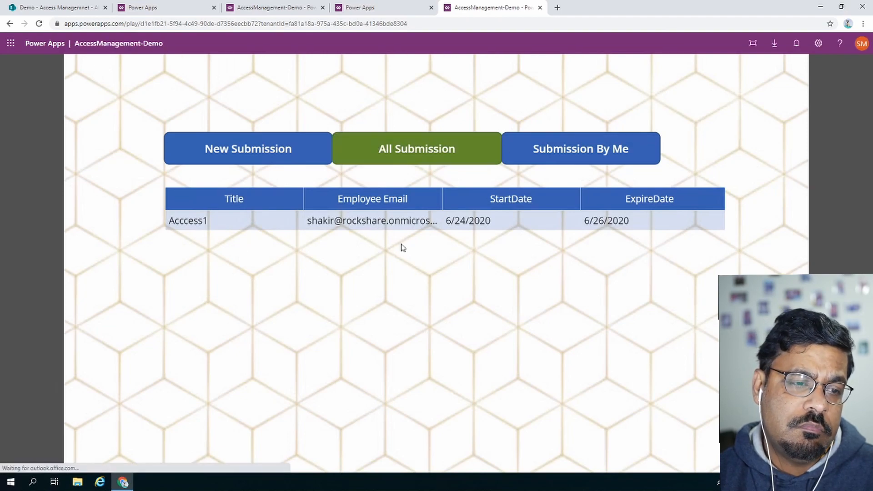
{"action": "left_click", "coordinate": [582, 150]}
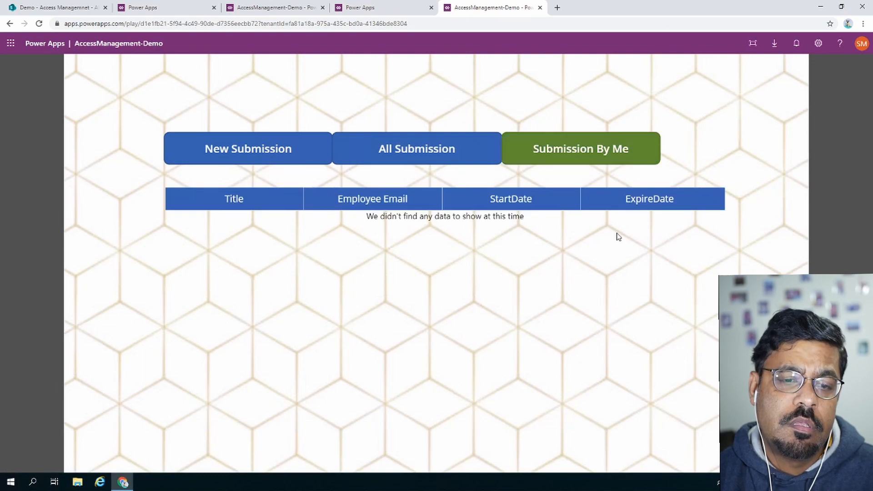